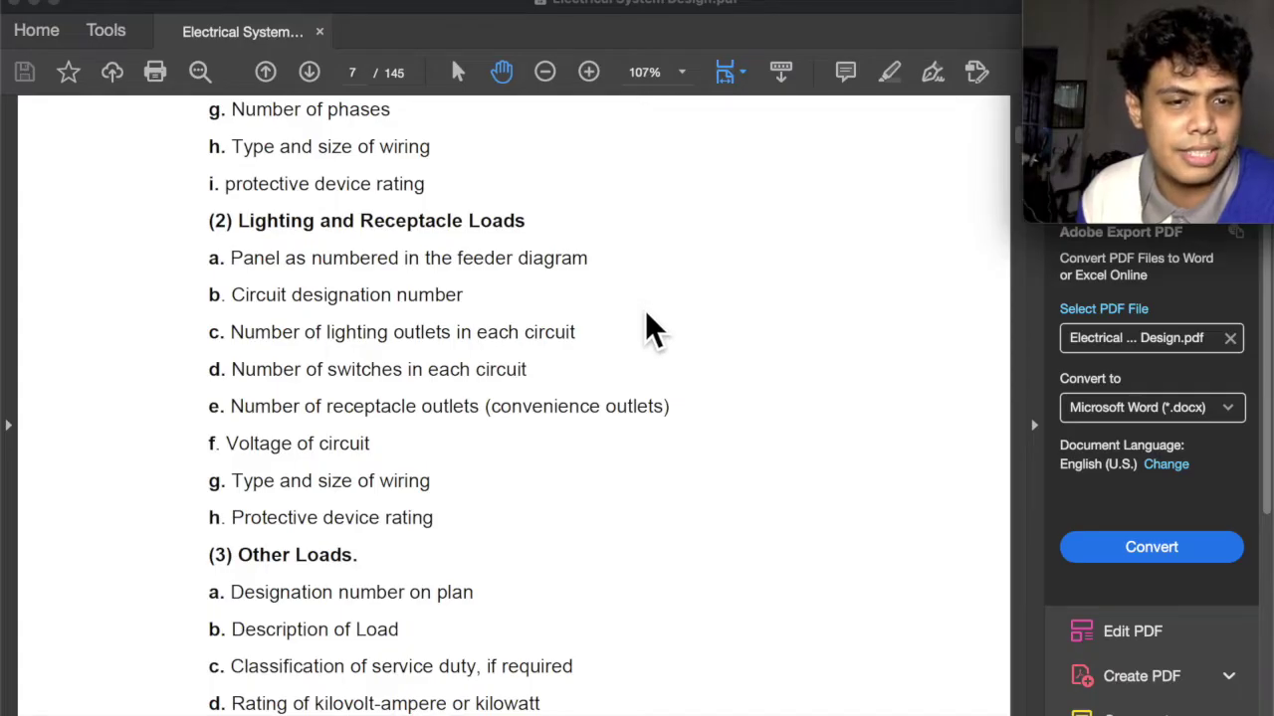
# Review the PDF's Schedule of Loads requirements for motor loads, lighting and receptacle loads, and other loads
pyautogui.scroll(-1, 652, 328)
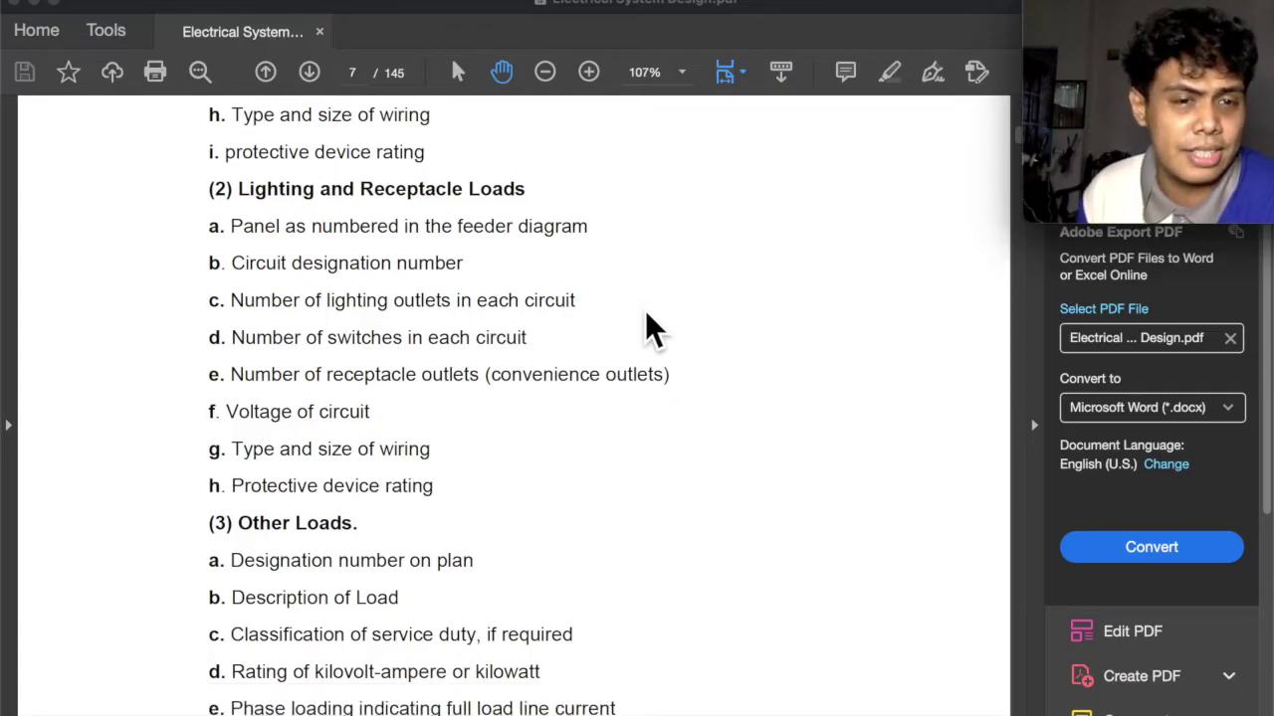
pyautogui.scroll(-1, 652, 329)
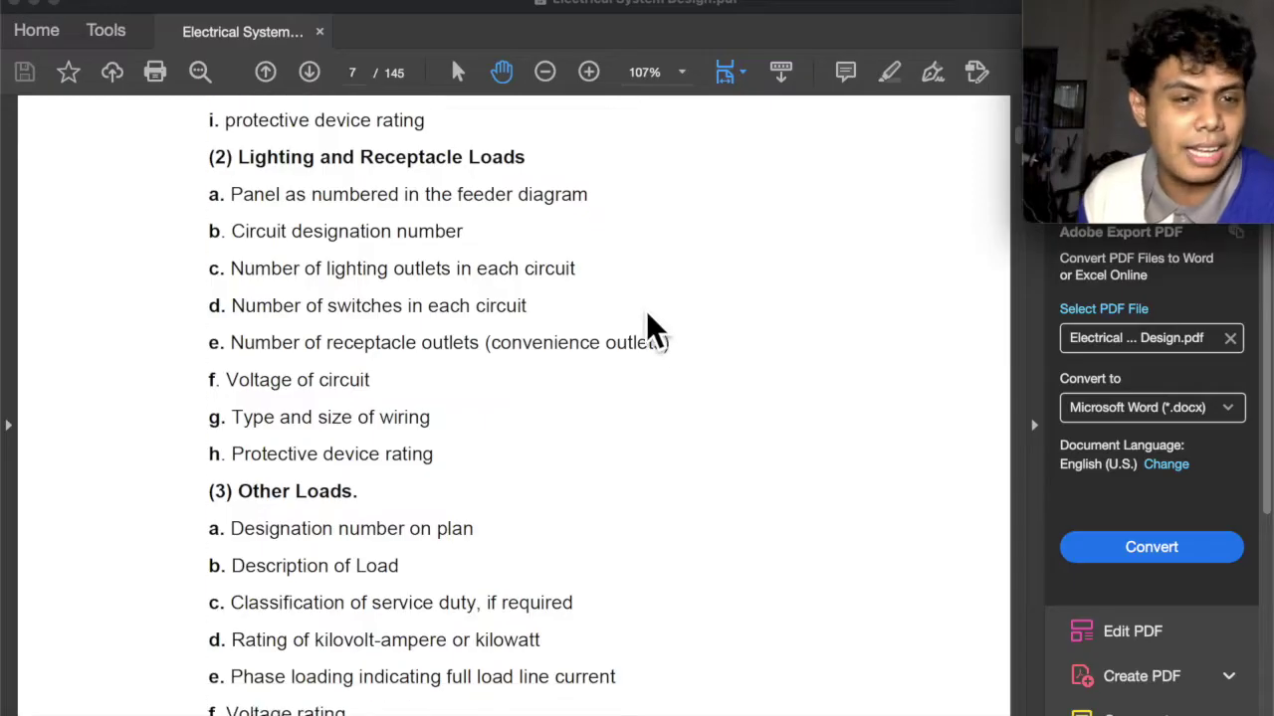
pyautogui.scroll(-2, 627, 350)
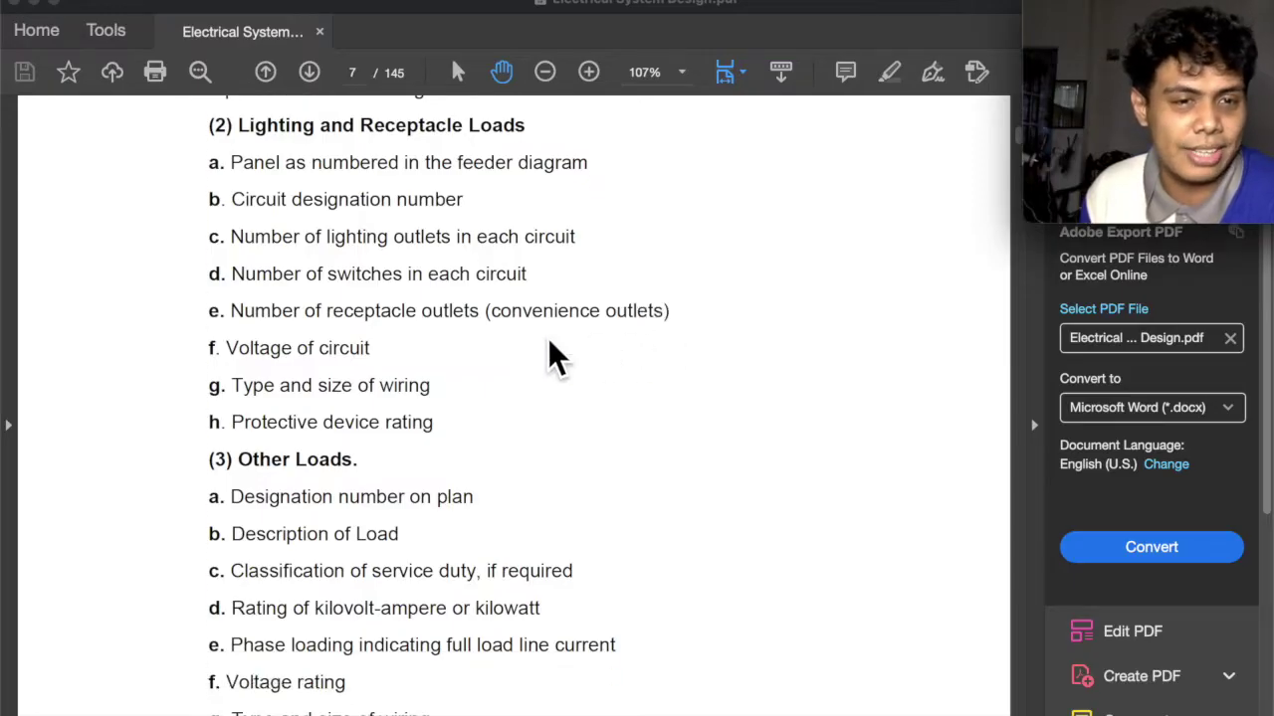
pyautogui.scroll(-1, 485, 369)
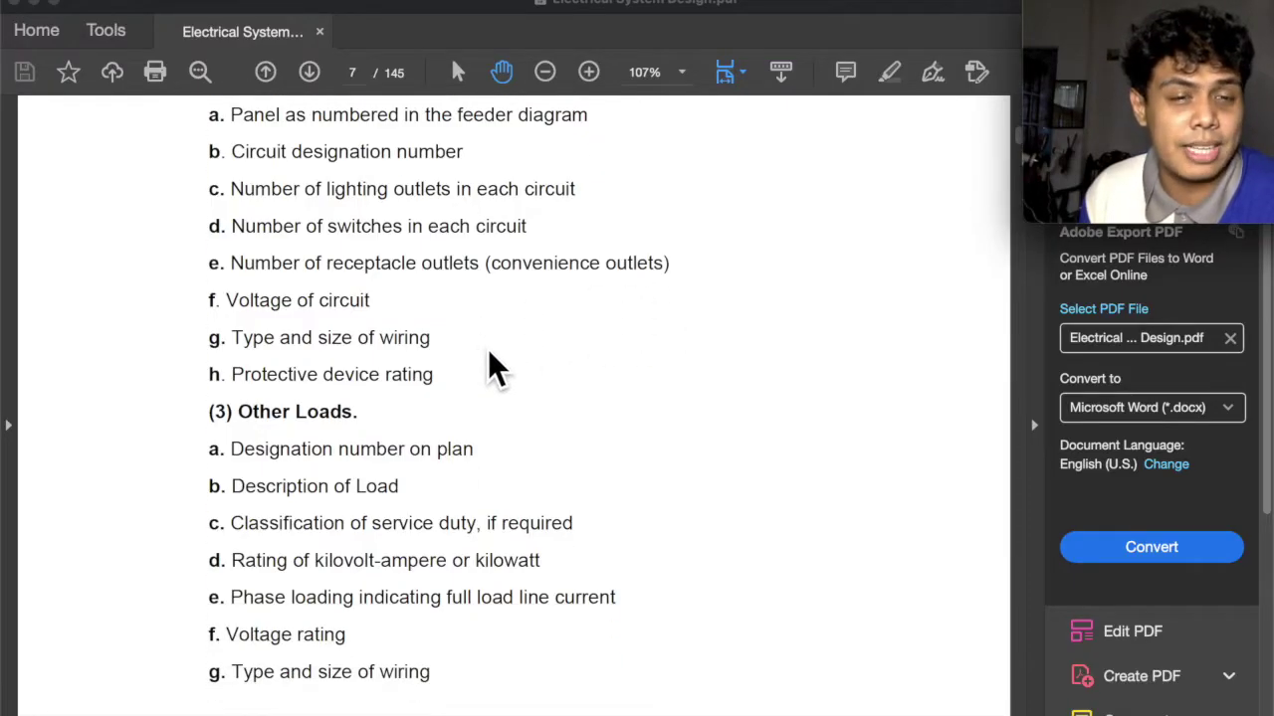
pyautogui.scroll(-4, 484, 379)
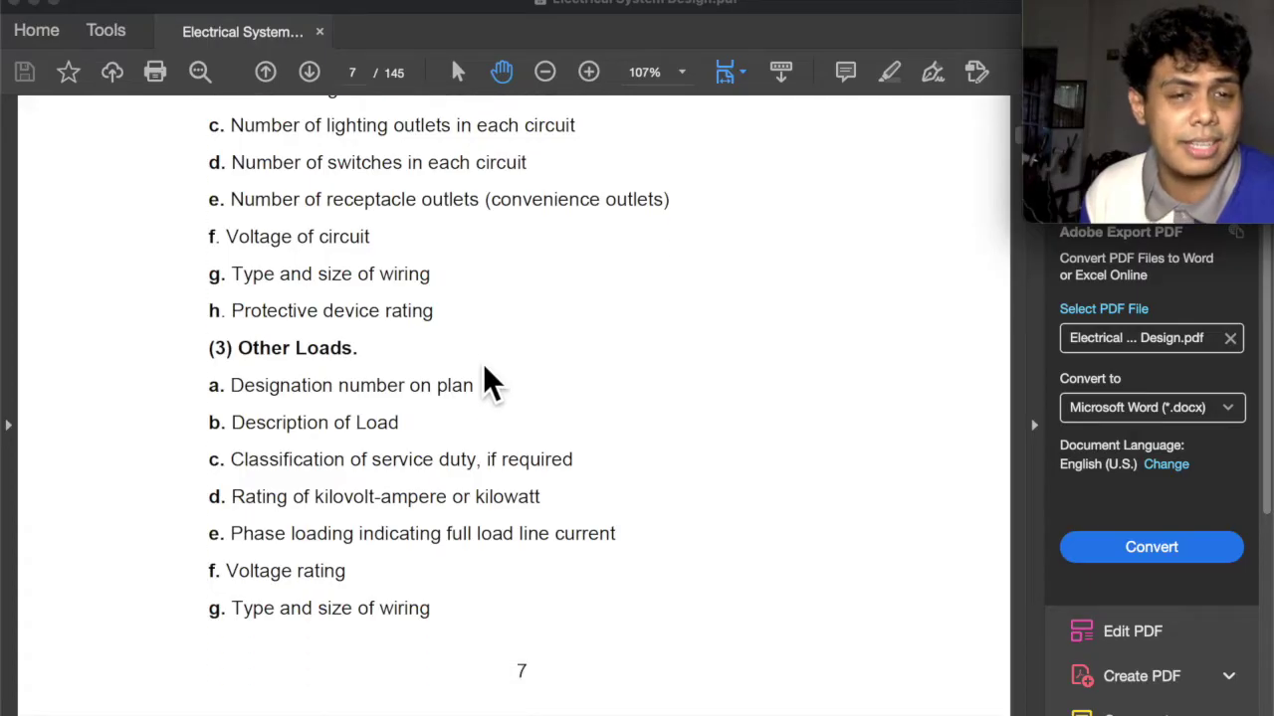
pyautogui.scroll(-3, 501, 339)
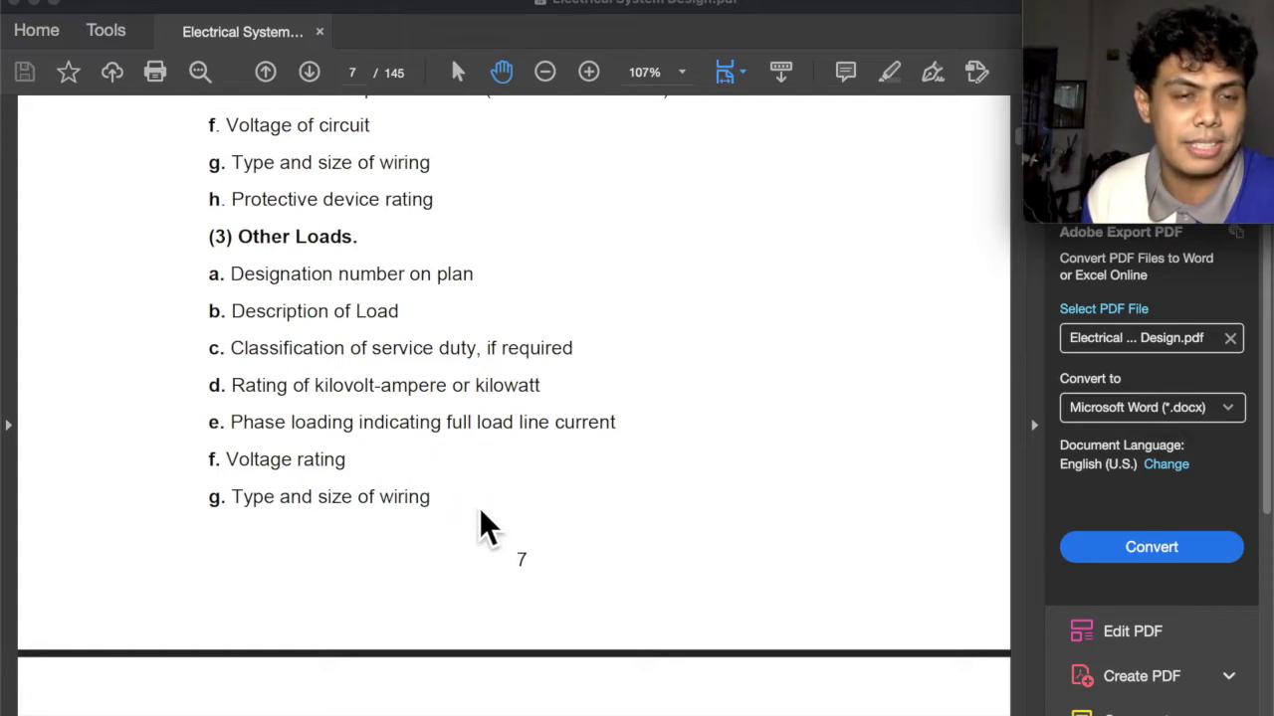
pyautogui.scroll(4, 682, 443)
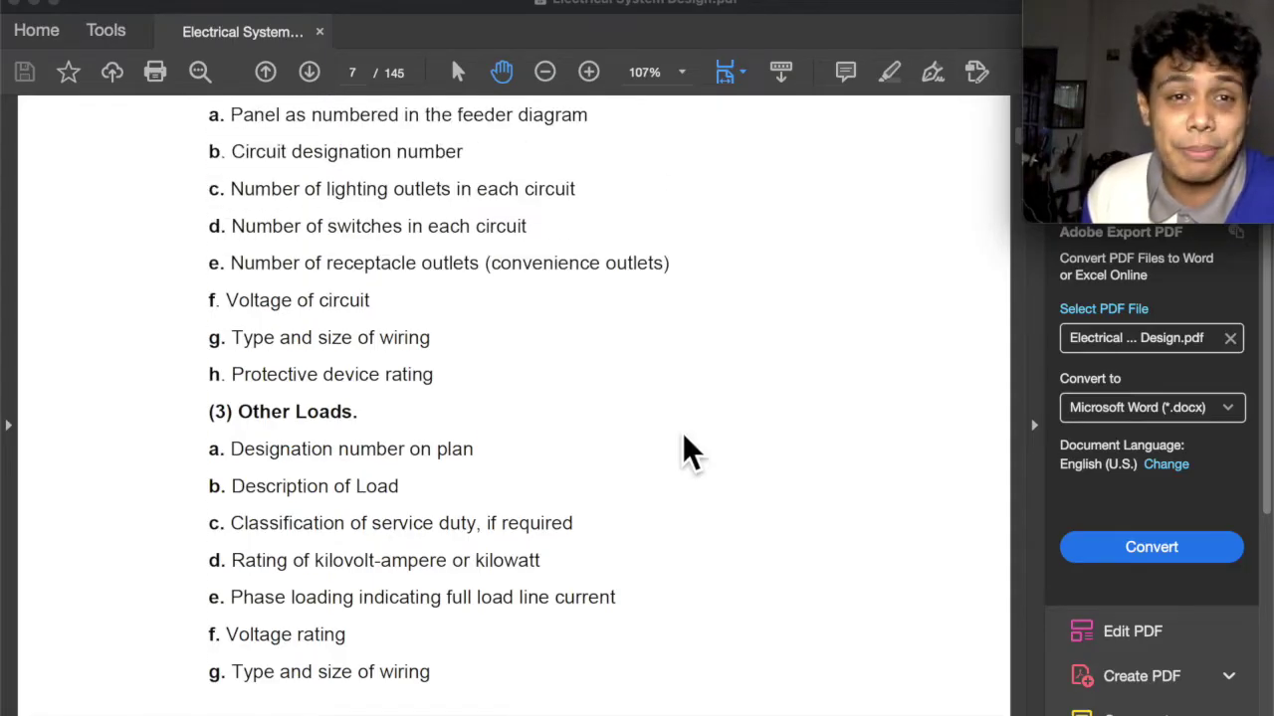
pyautogui.scroll(10, 693, 446)
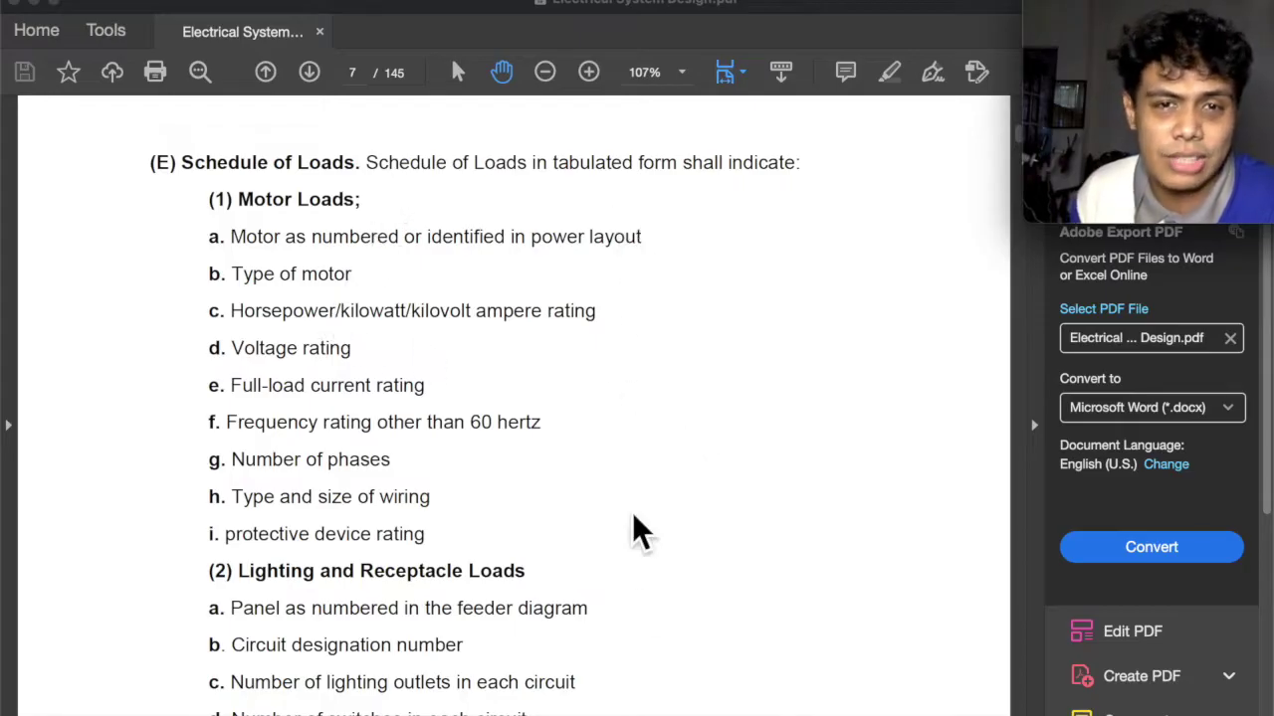
pyautogui.scroll(-1, 627, 612)
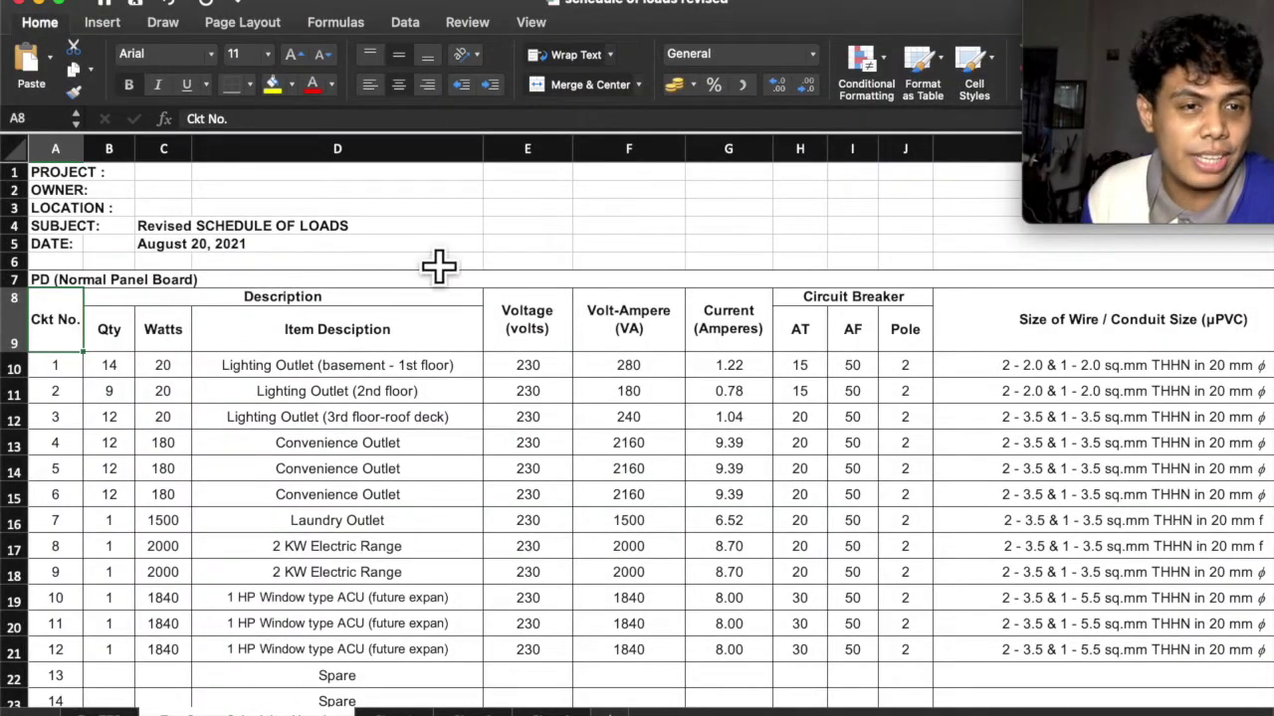
# In the Excel workbook, examine the Revised SCHEDULE OF LOADS for the normal panel board, including its demand factor and service entrance entries
pyautogui.click(207, 246)
pyautogui.click(376, 231)
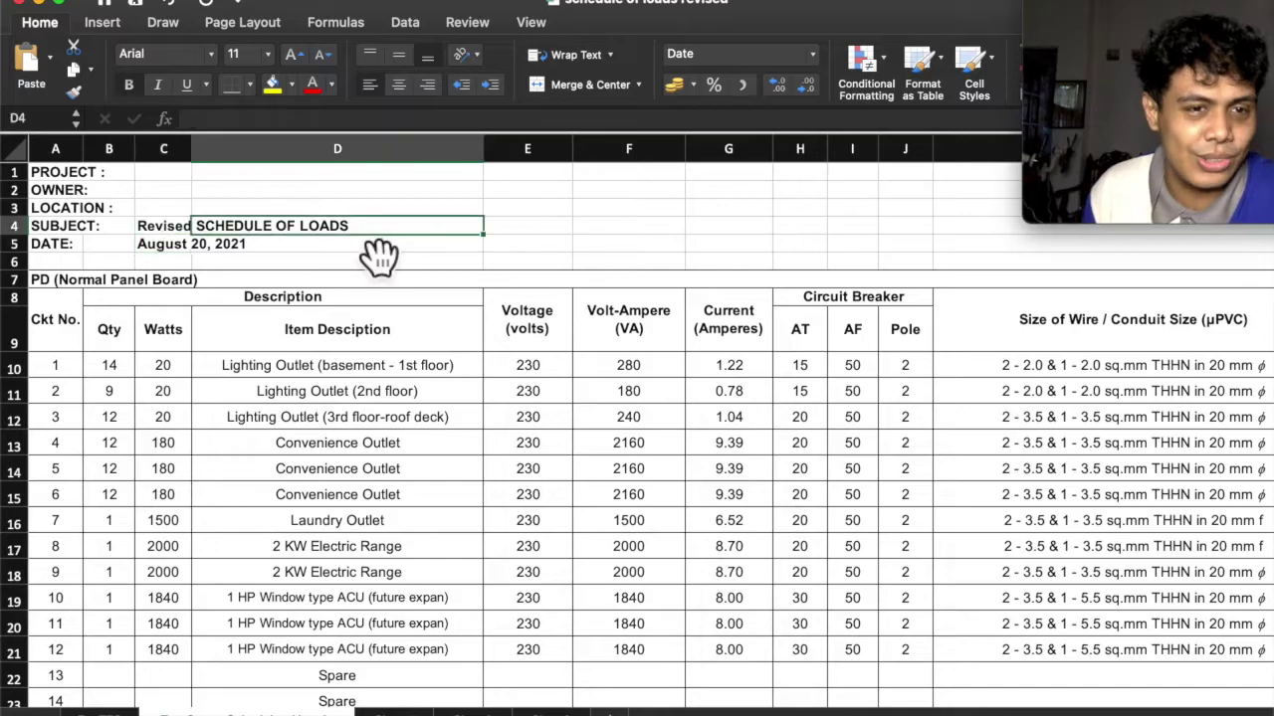
pyautogui.scroll(-2, 647, 256)
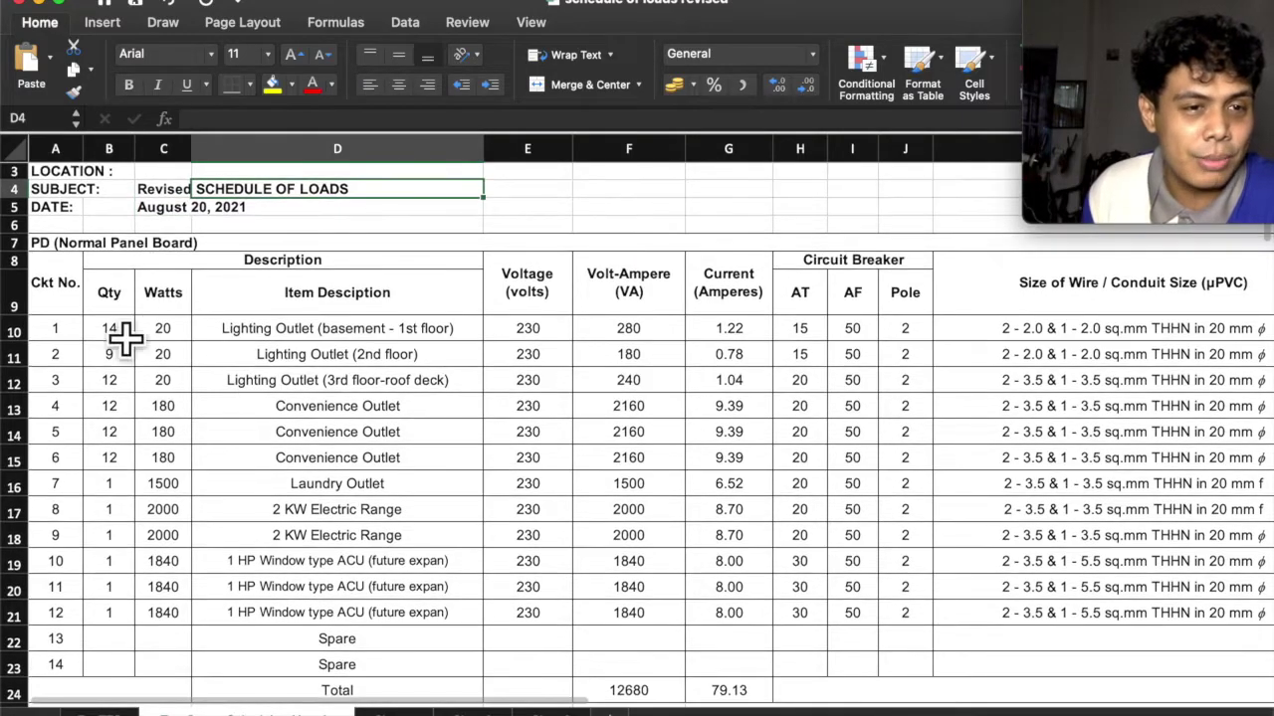
pyautogui.scroll(-1, 80, 298)
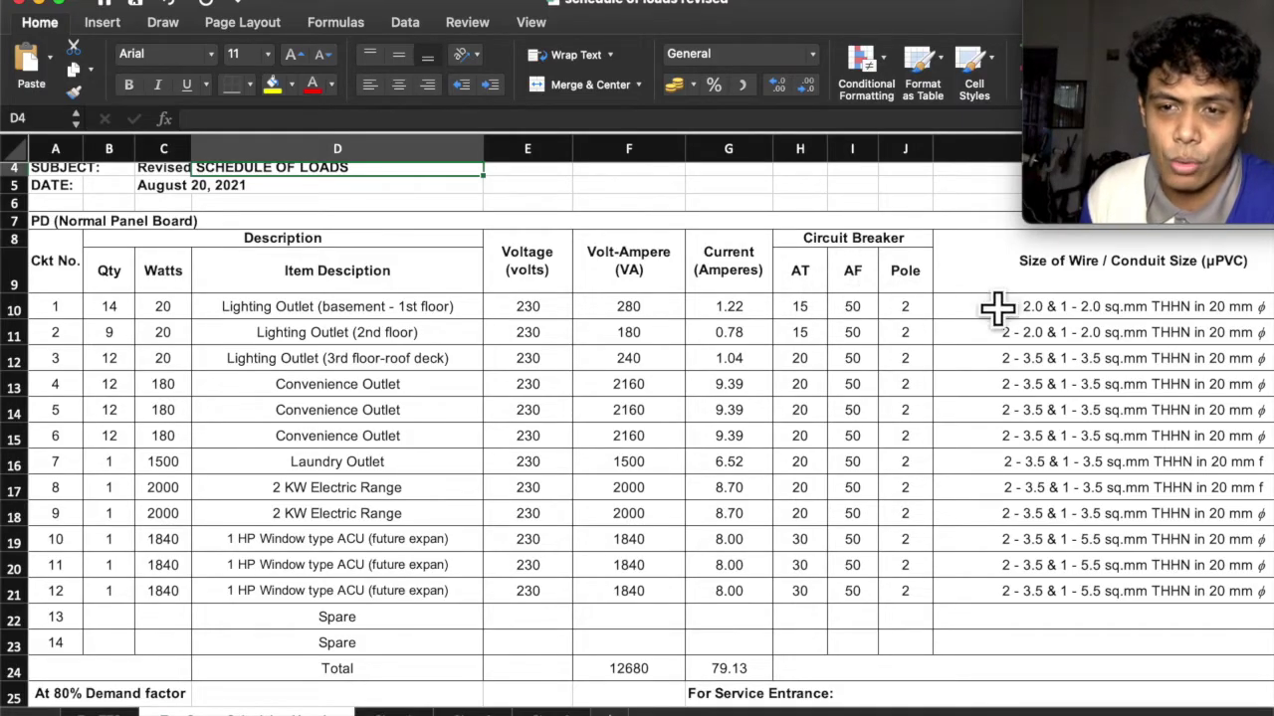
pyautogui.scroll(-1, 1137, 384)
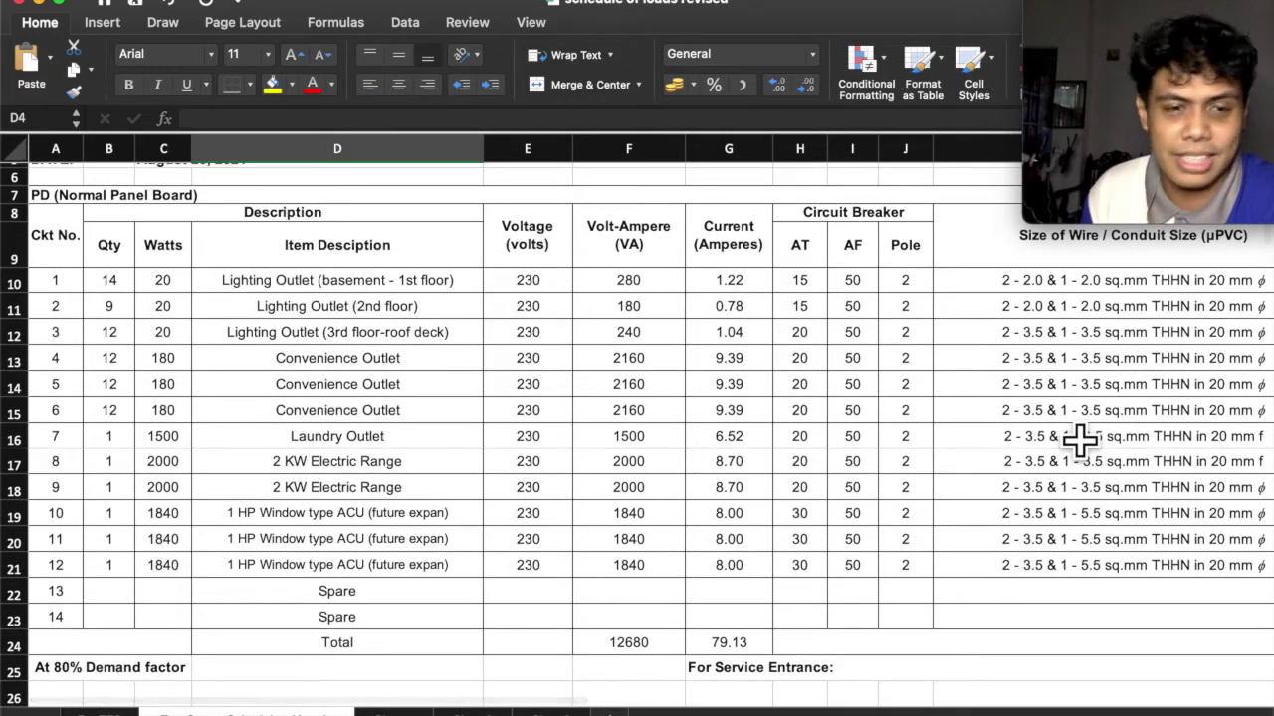
pyautogui.scroll(-4, 1079, 438)
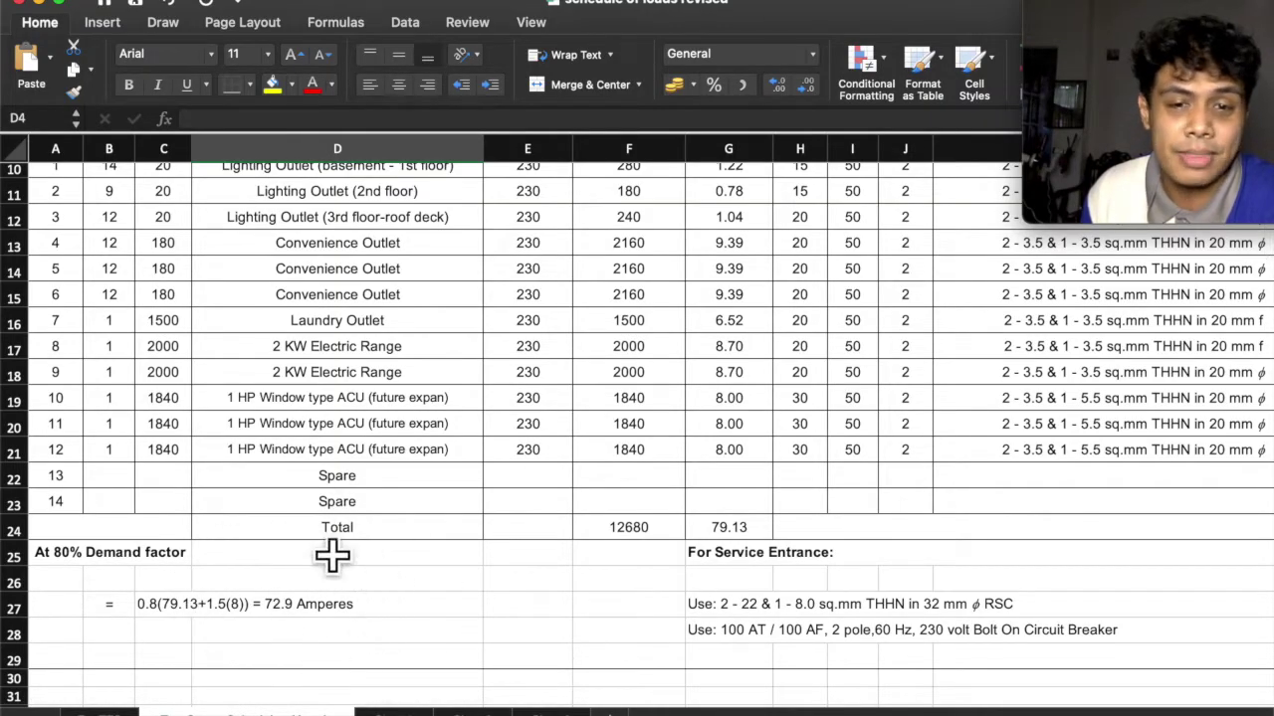
pyautogui.scroll(-1, 762, 631)
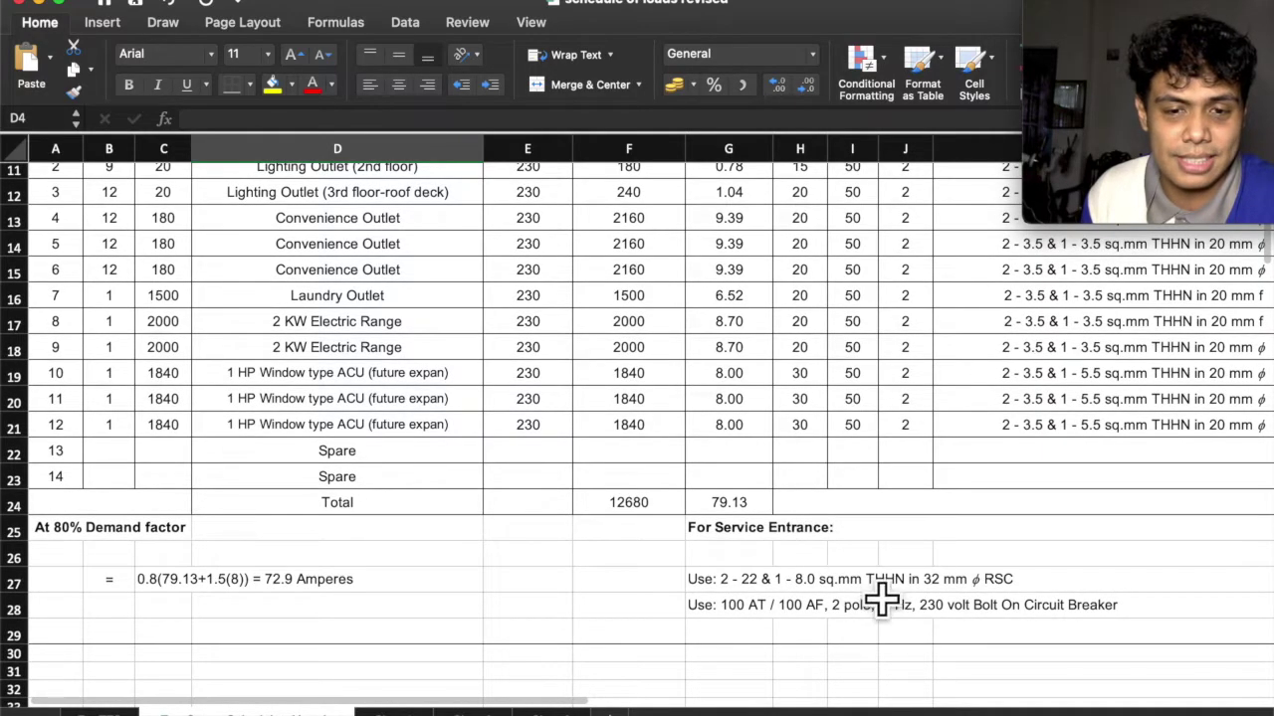
pyautogui.scroll(-2, 711, 602)
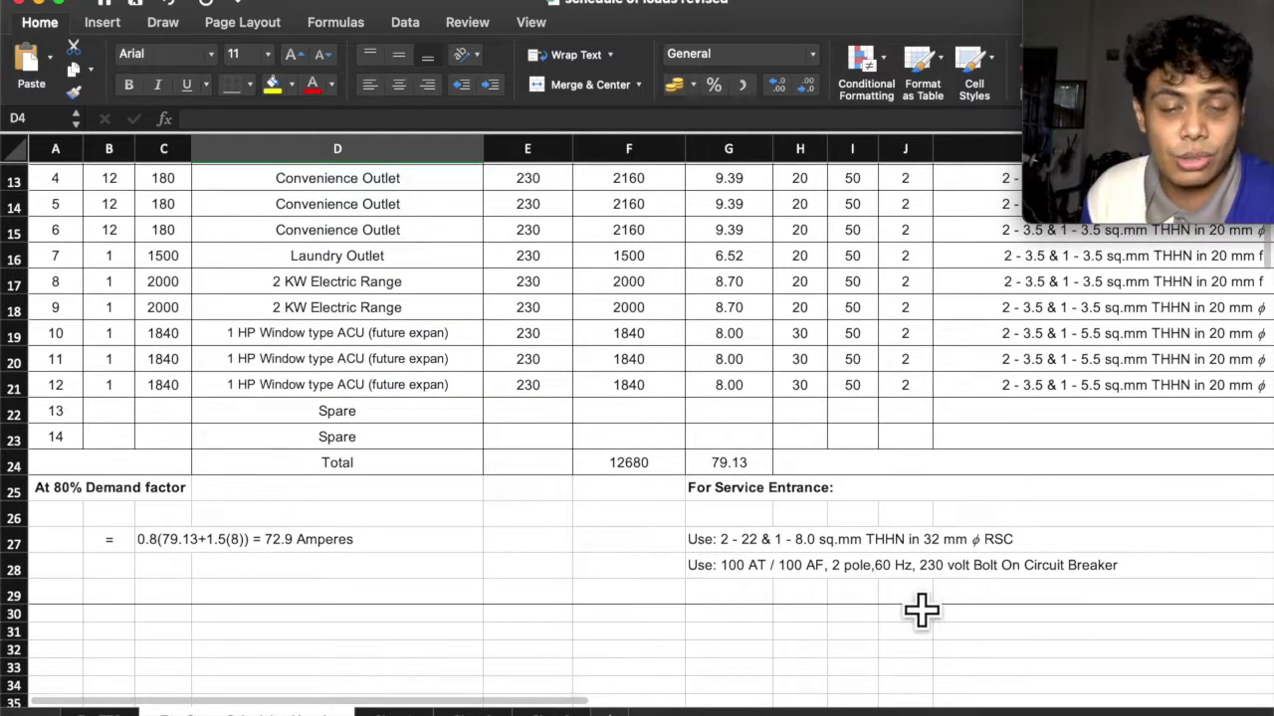
pyautogui.scroll(1, 700, 557)
pyautogui.scroll(5, 518, 531)
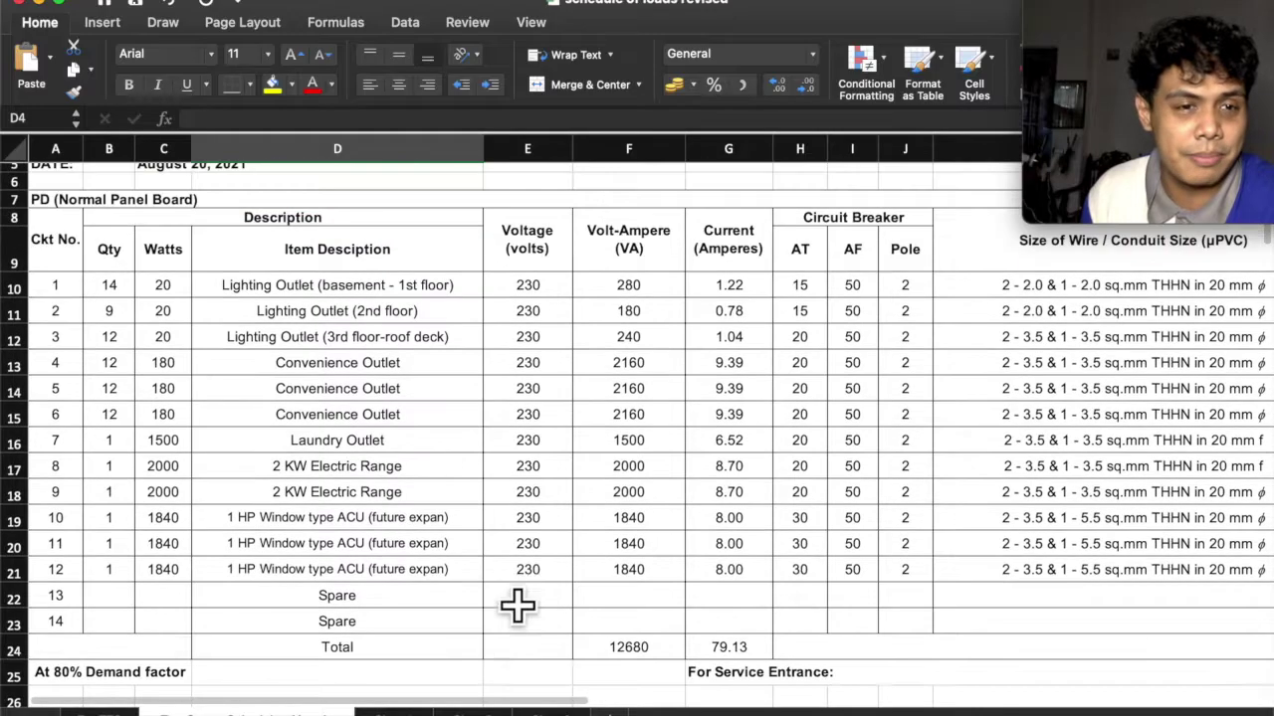
# Open the sheet with the partly filled 14-circuit schedule of loads and look over its columns
pyautogui.click(391, 713)
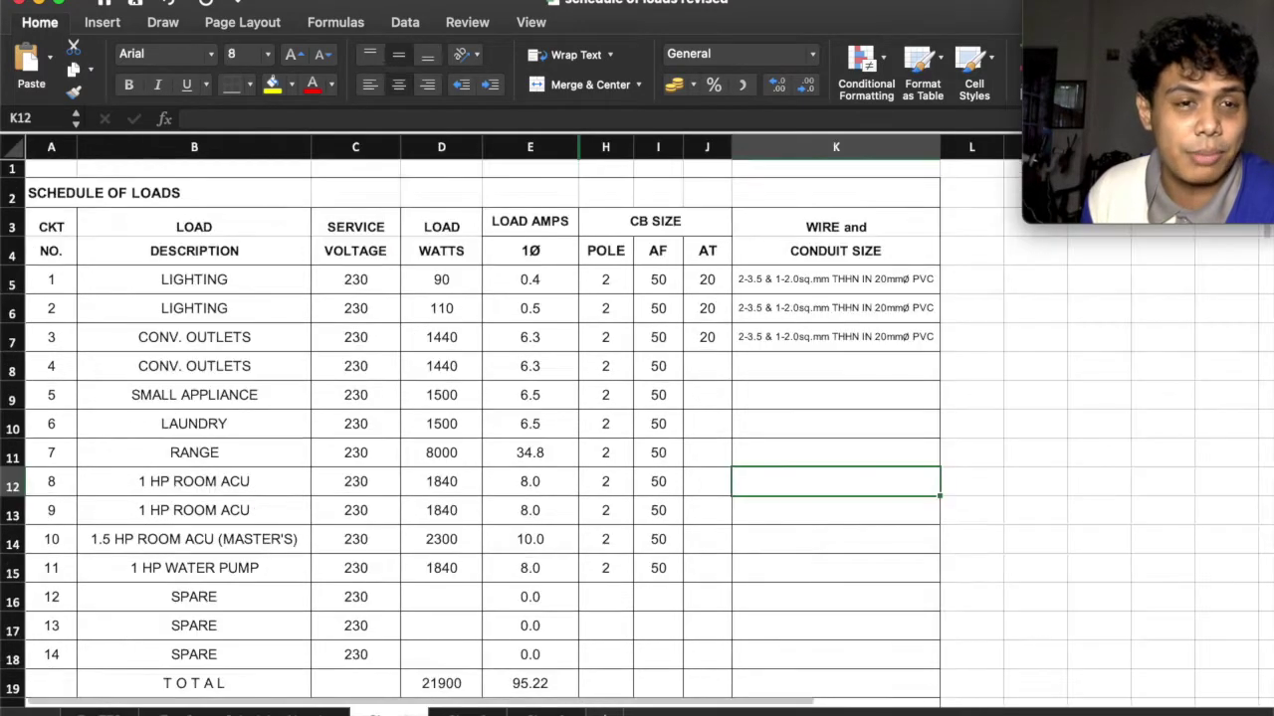
pyautogui.scroll(-1, 341, 364)
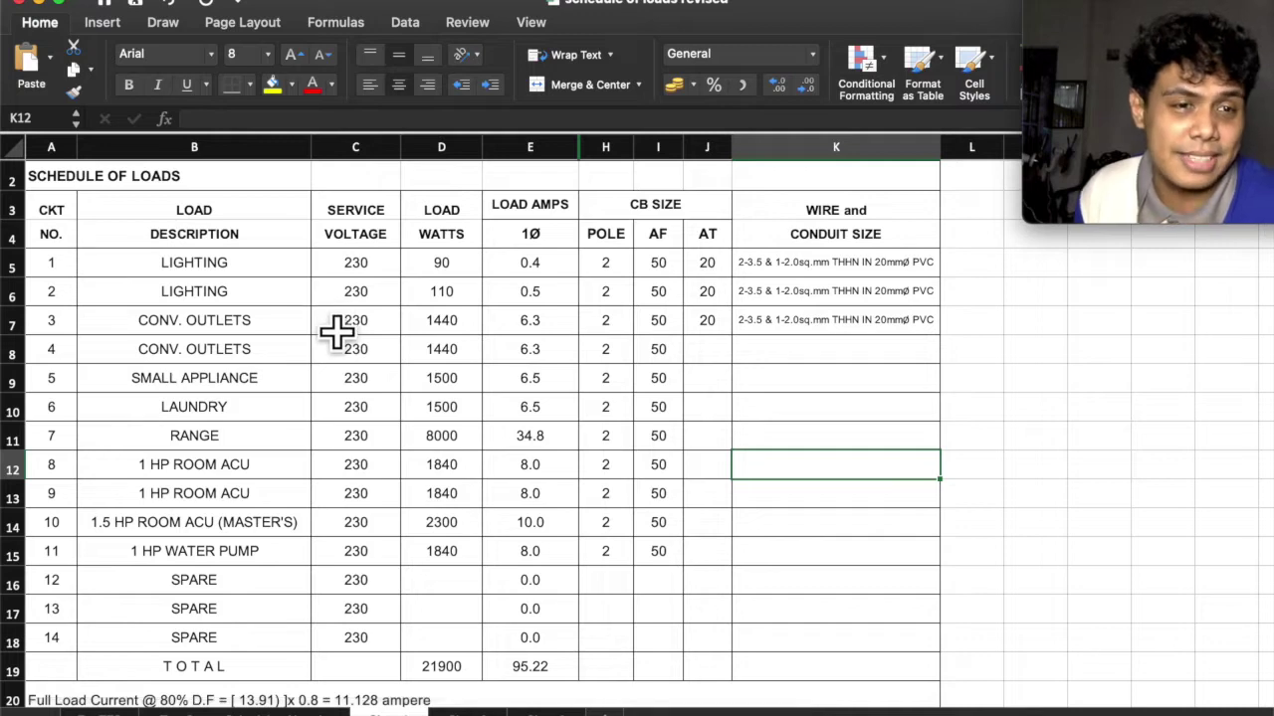
pyautogui.scroll(-1, 263, 311)
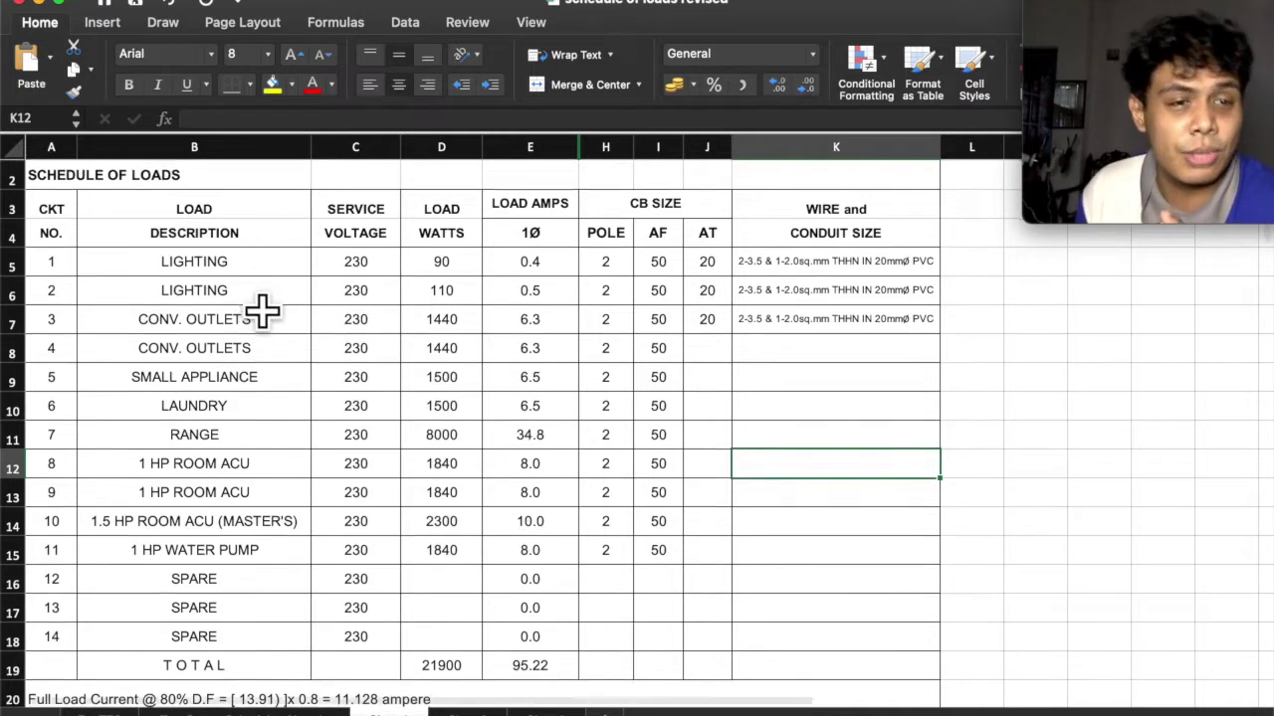
pyautogui.scroll(-1, 263, 310)
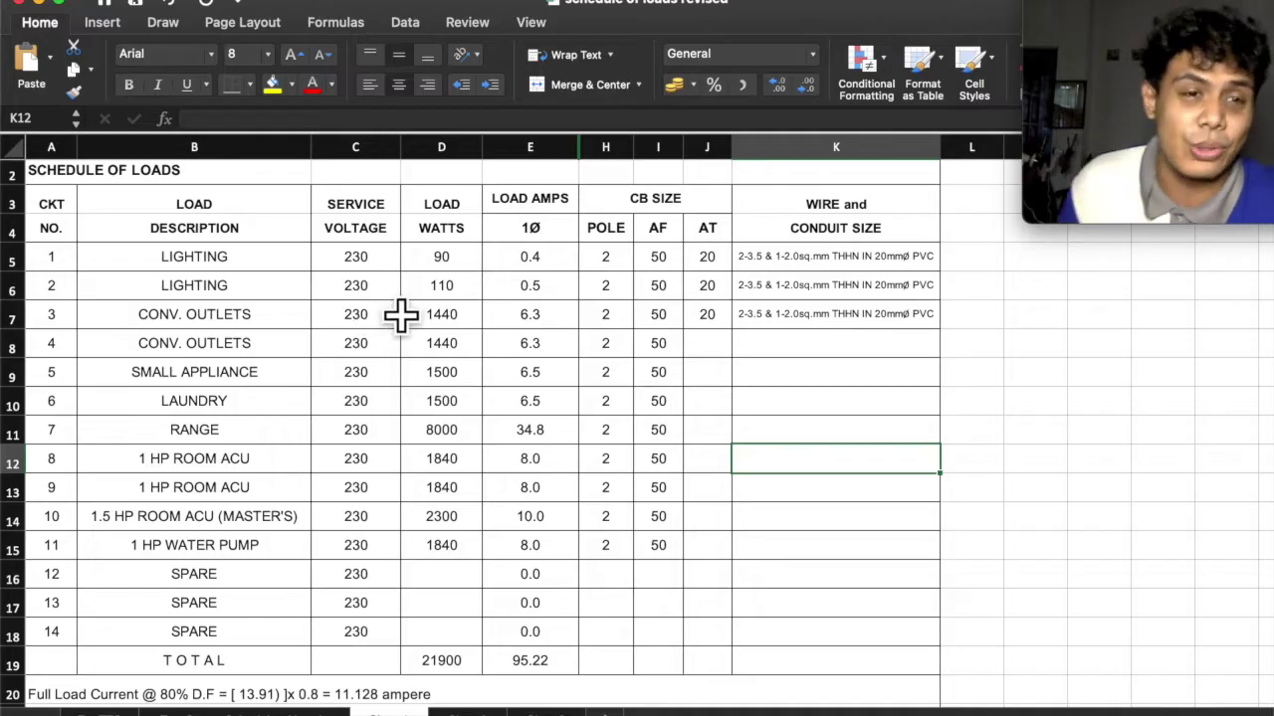
# Go through the load descriptions of circuits 1 to 11, from LIGHTING to 1 HP WATER PUMP, cell by cell
pyautogui.click(289, 267)
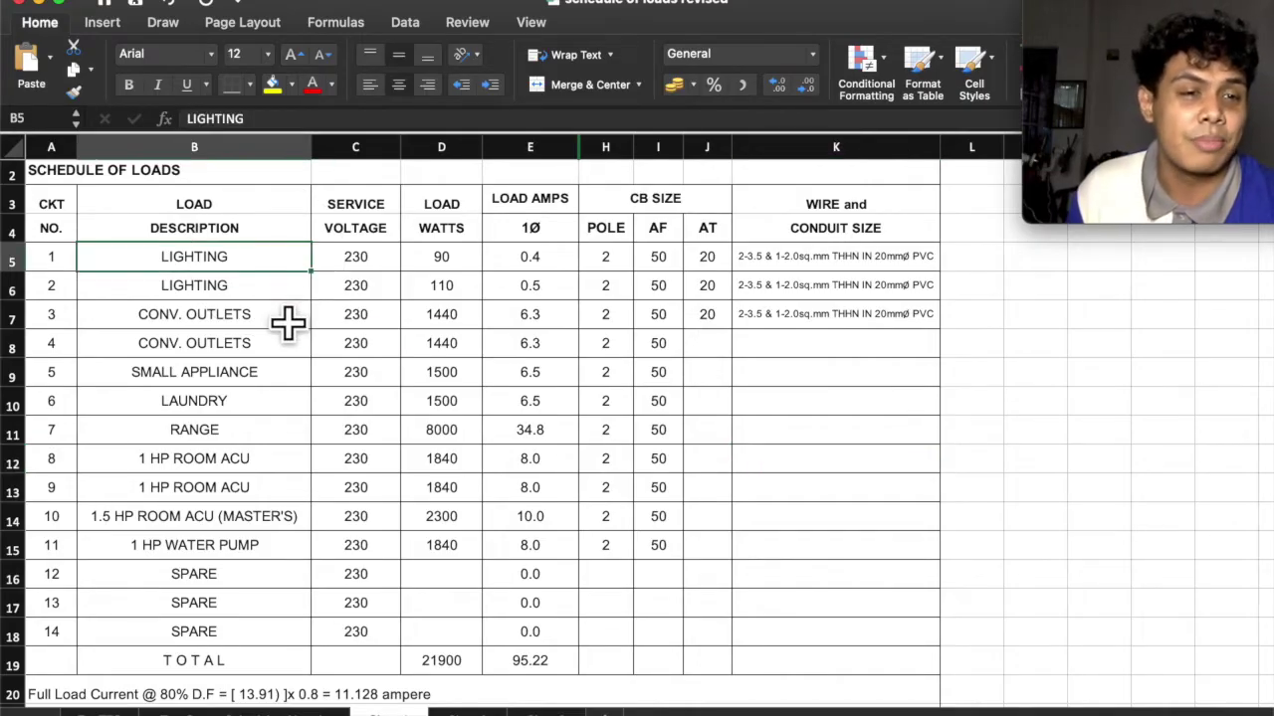
pyautogui.click(292, 293)
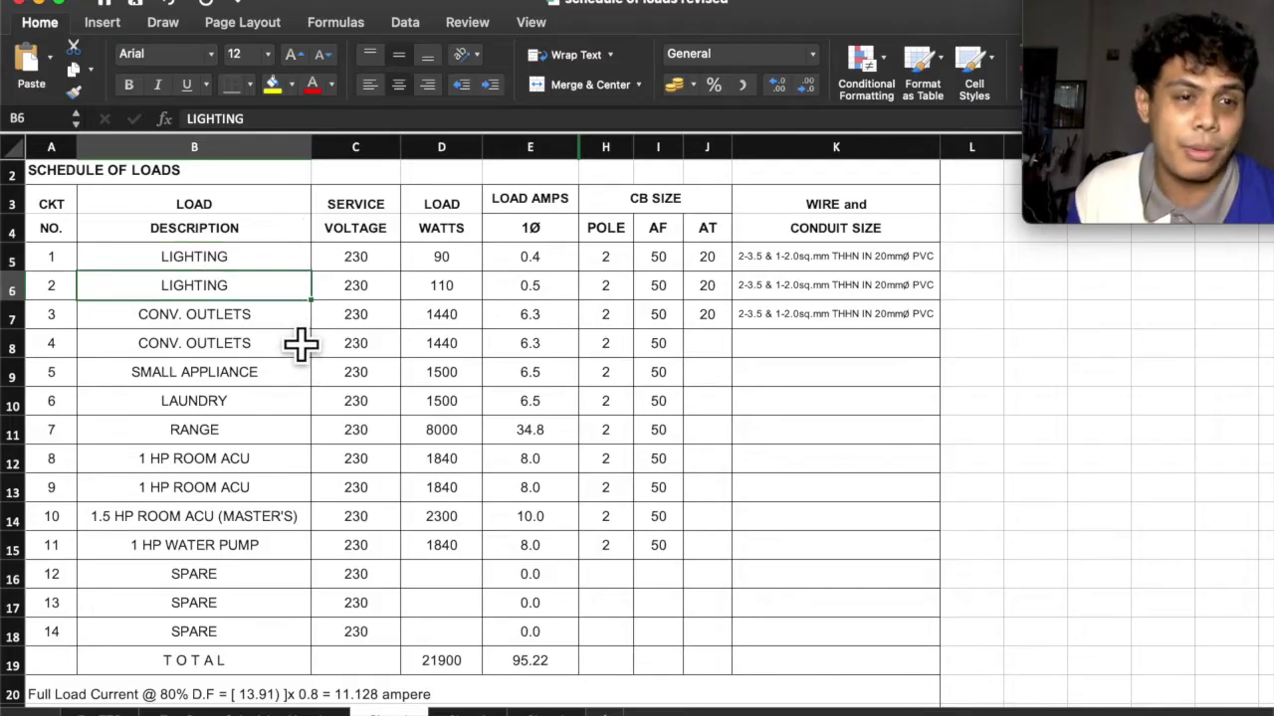
pyautogui.click(302, 320)
pyautogui.click(304, 350)
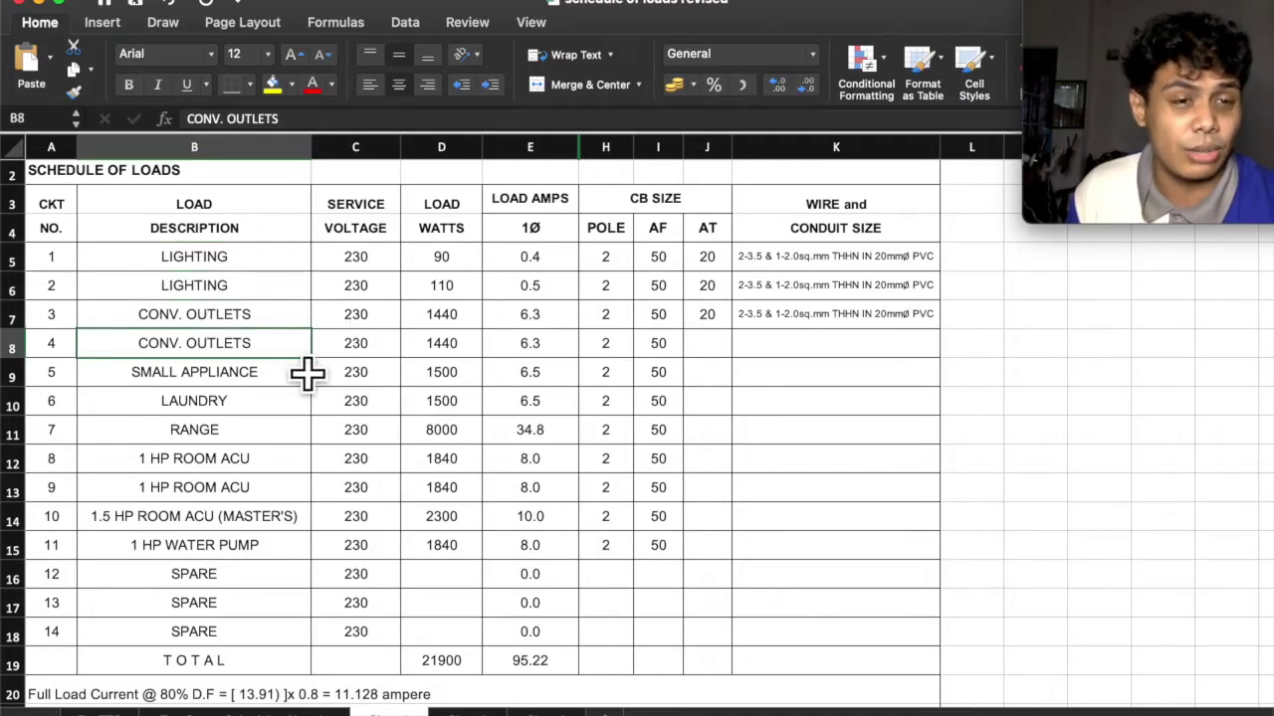
pyautogui.press('Down')
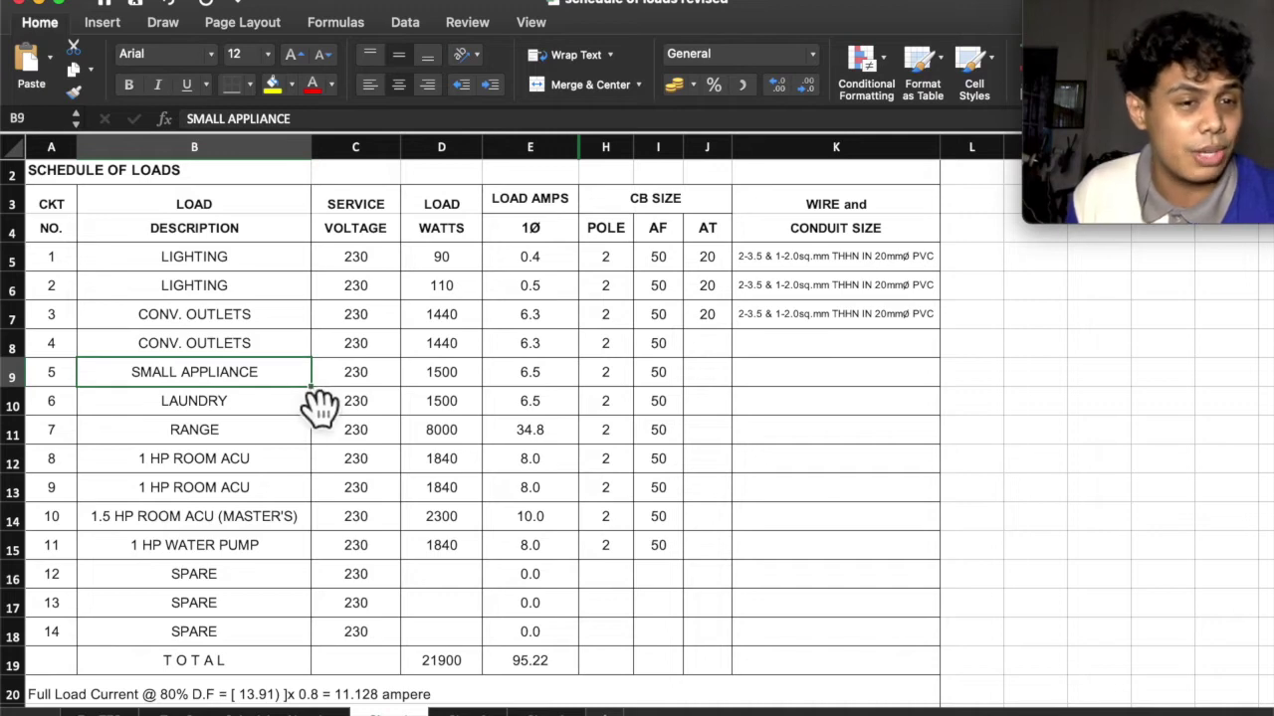
pyautogui.click(295, 410)
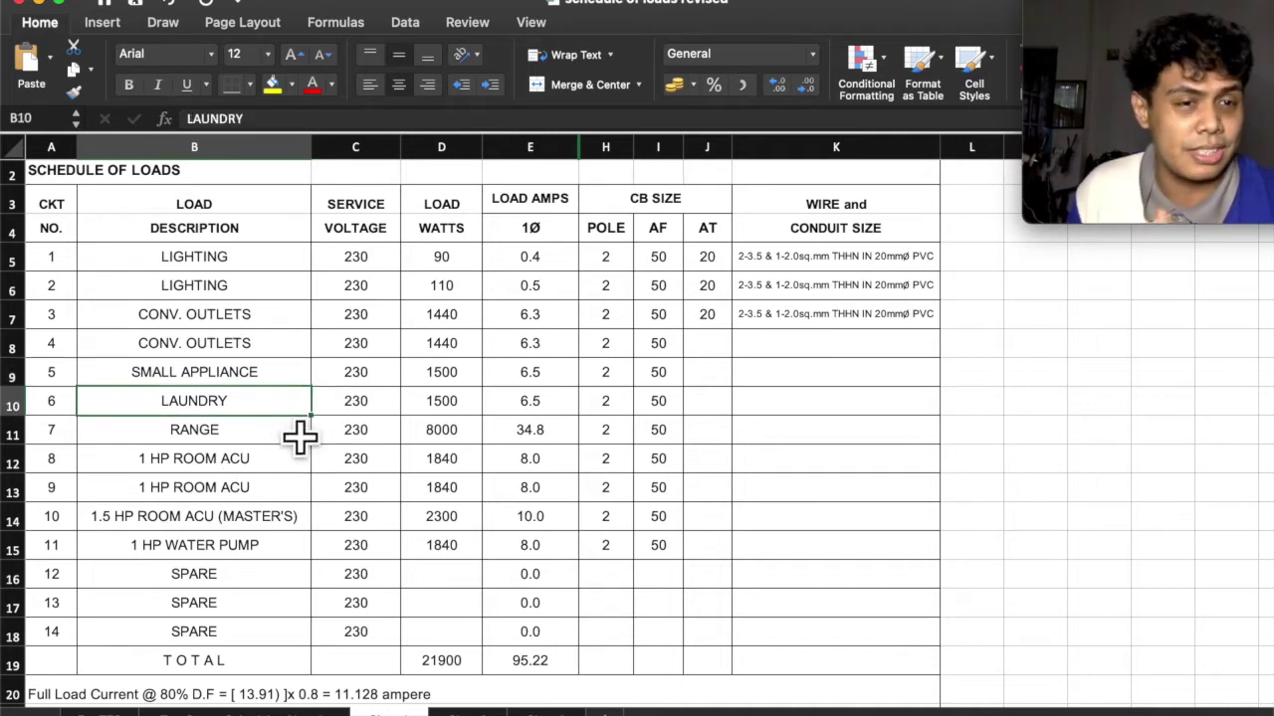
pyautogui.click(289, 438)
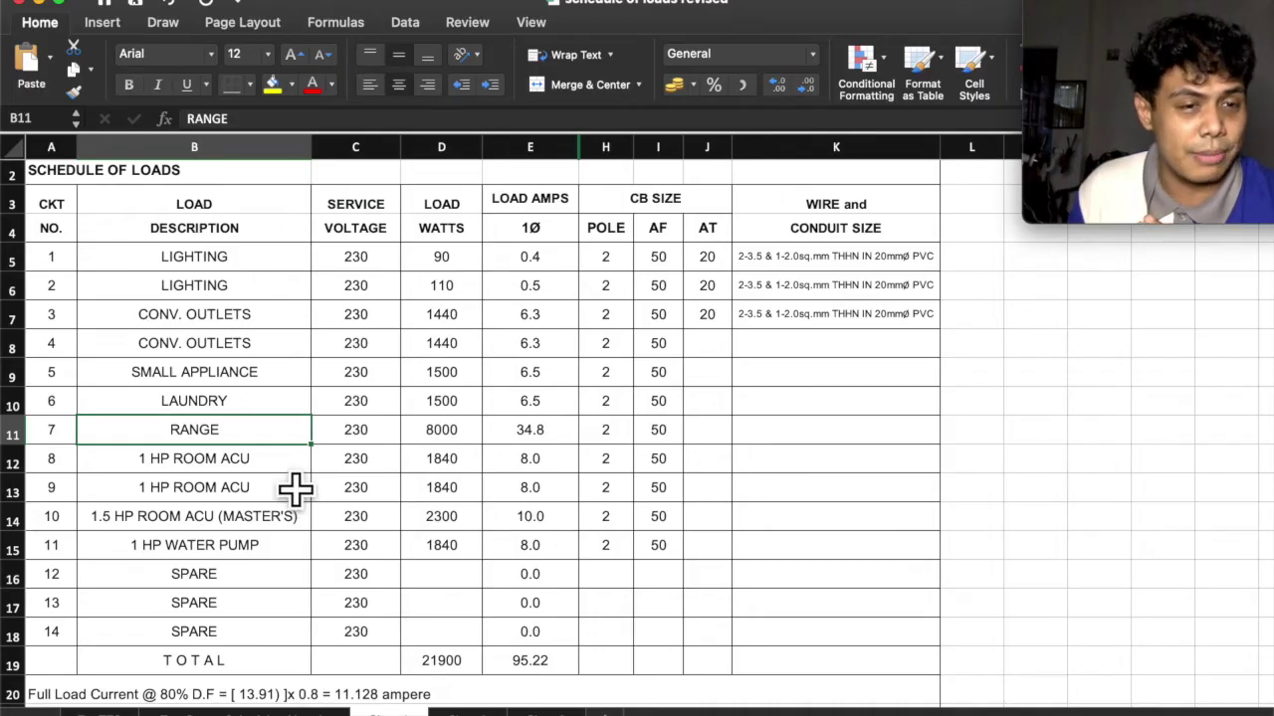
pyautogui.press('Down')
pyautogui.press('Down')
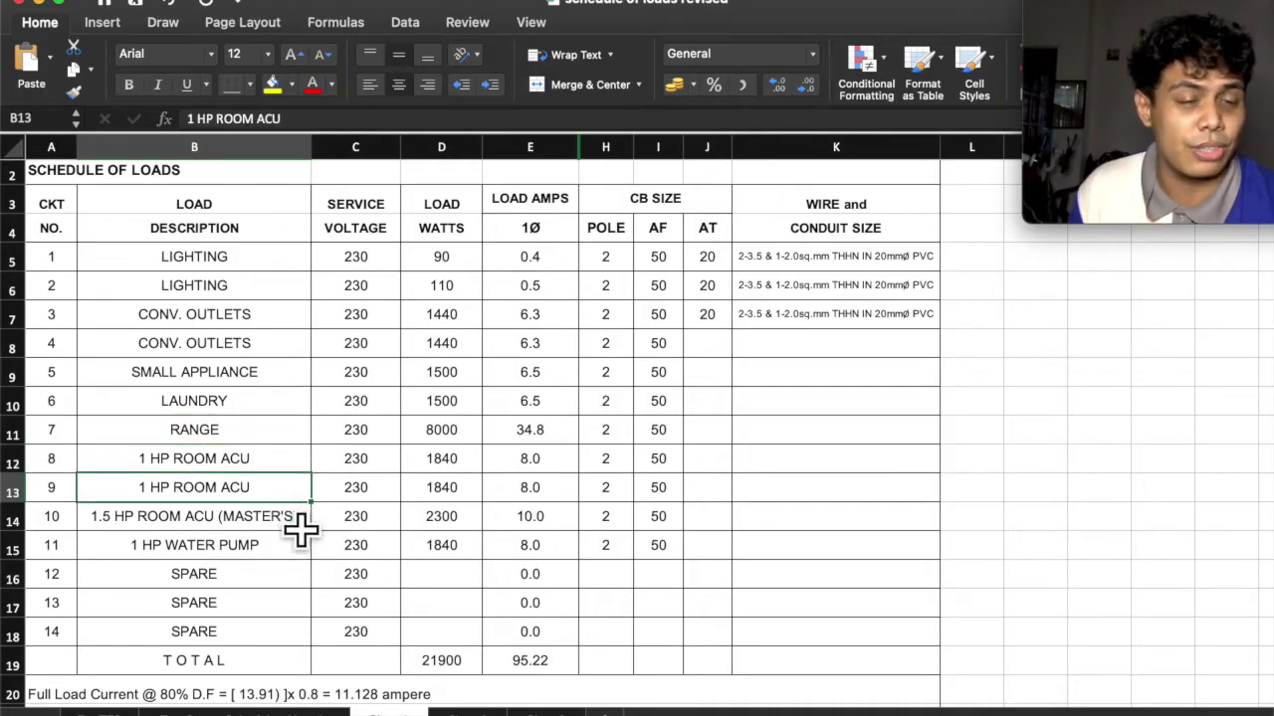
pyautogui.press('Down')
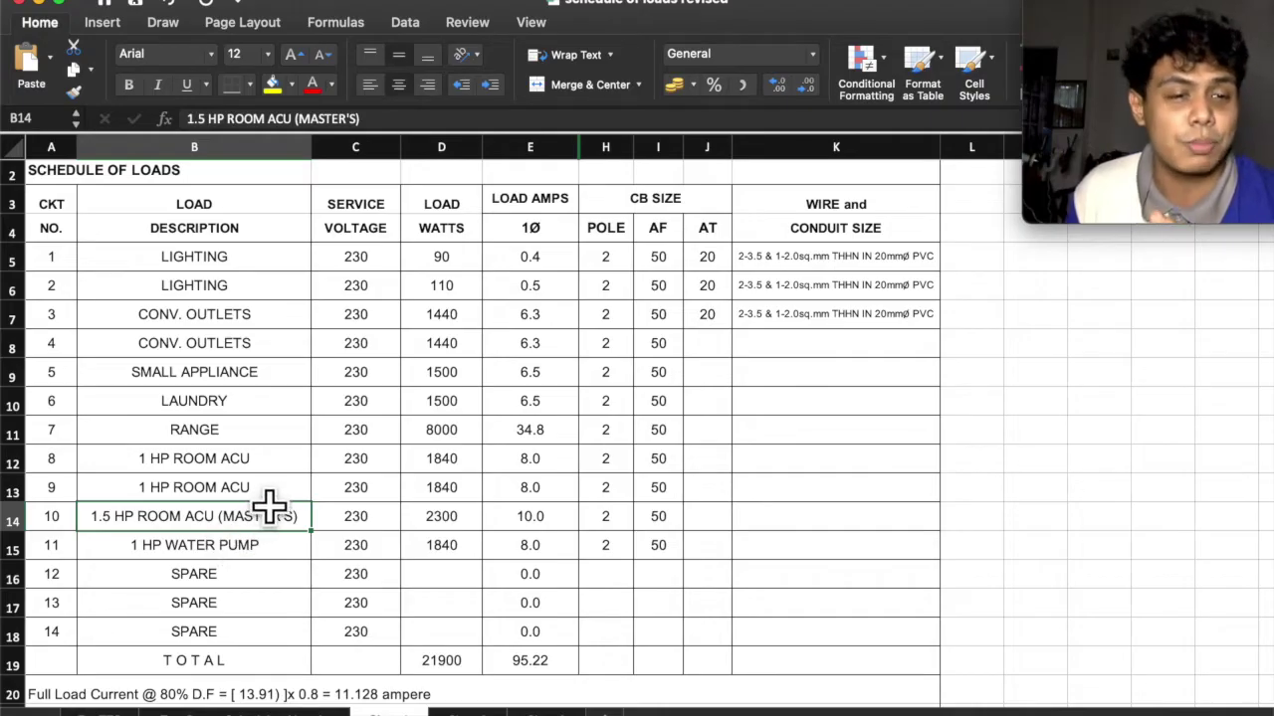
pyautogui.click(277, 556)
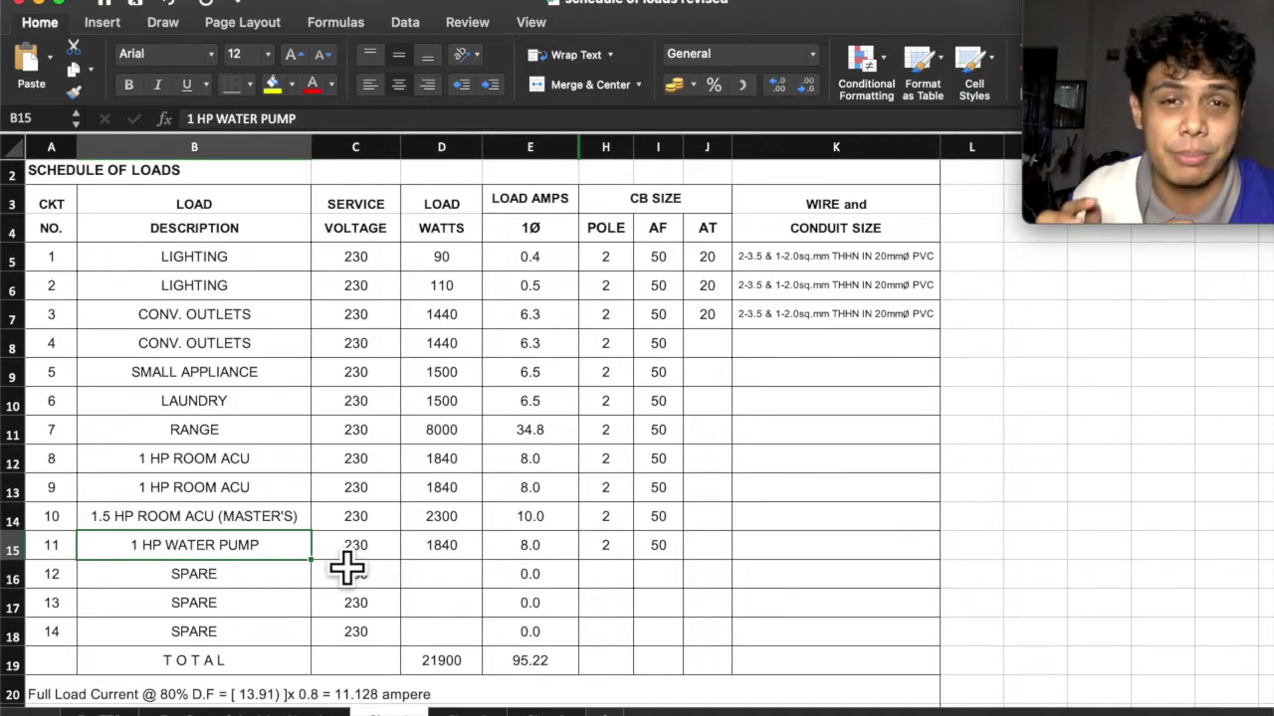
# Look at the SPARE load descriptions of circuits 12 to 14
pyautogui.click(287, 585)
pyautogui.click(286, 612)
pyautogui.click(285, 637)
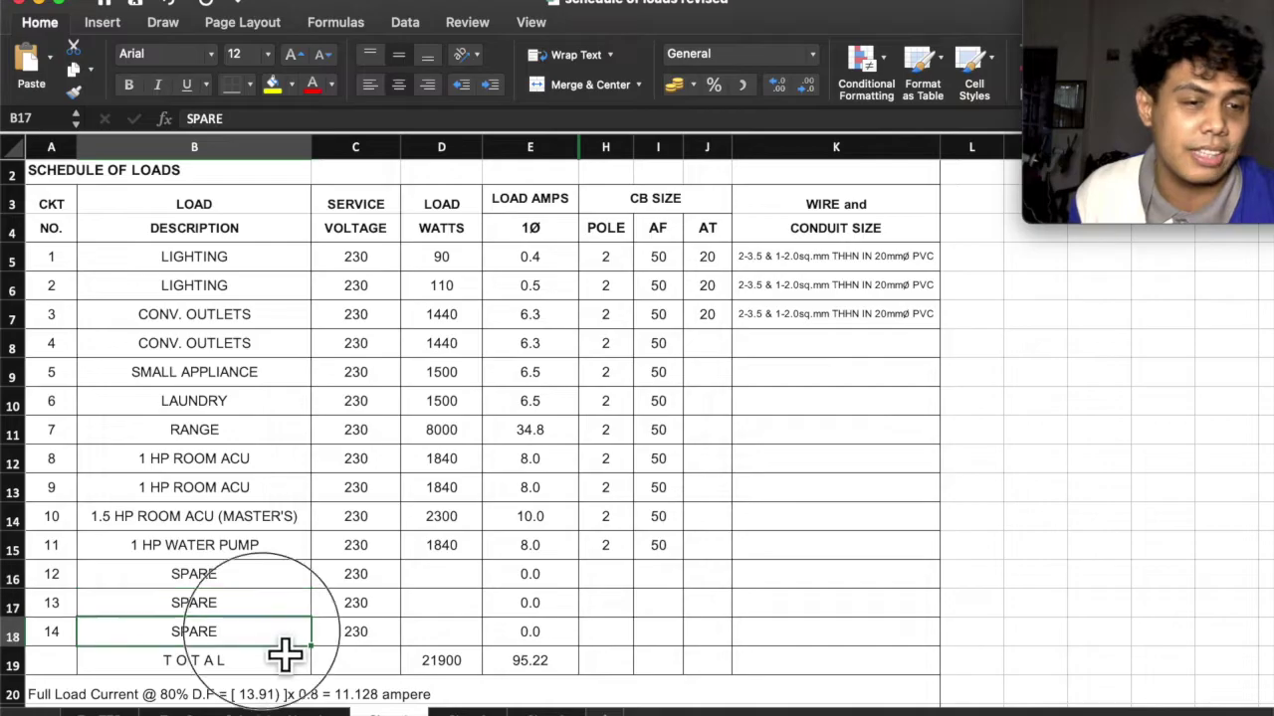
pyautogui.click(294, 587)
pyautogui.click(307, 637)
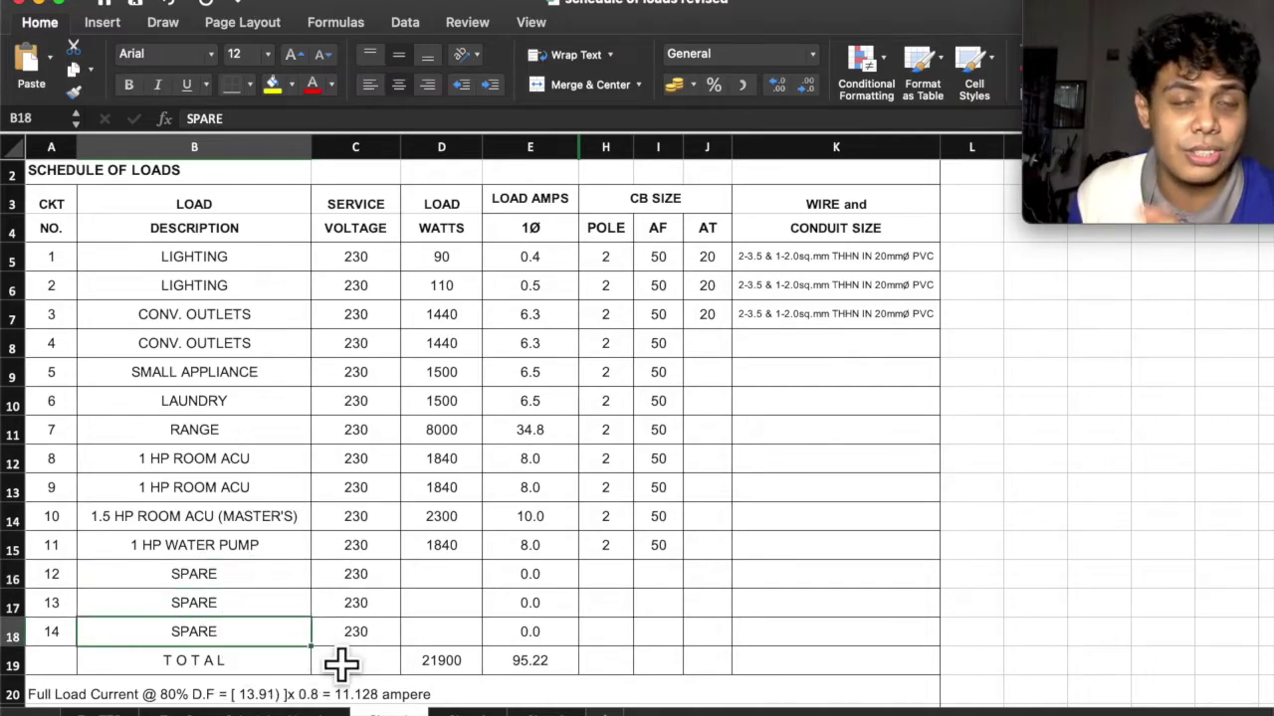
# Switch to the AutoCAD drawing and examine the circuit 1 and 2 tags in the lighting layout, around the dining and laundry areas
pyautogui.moveTo(388, 706)
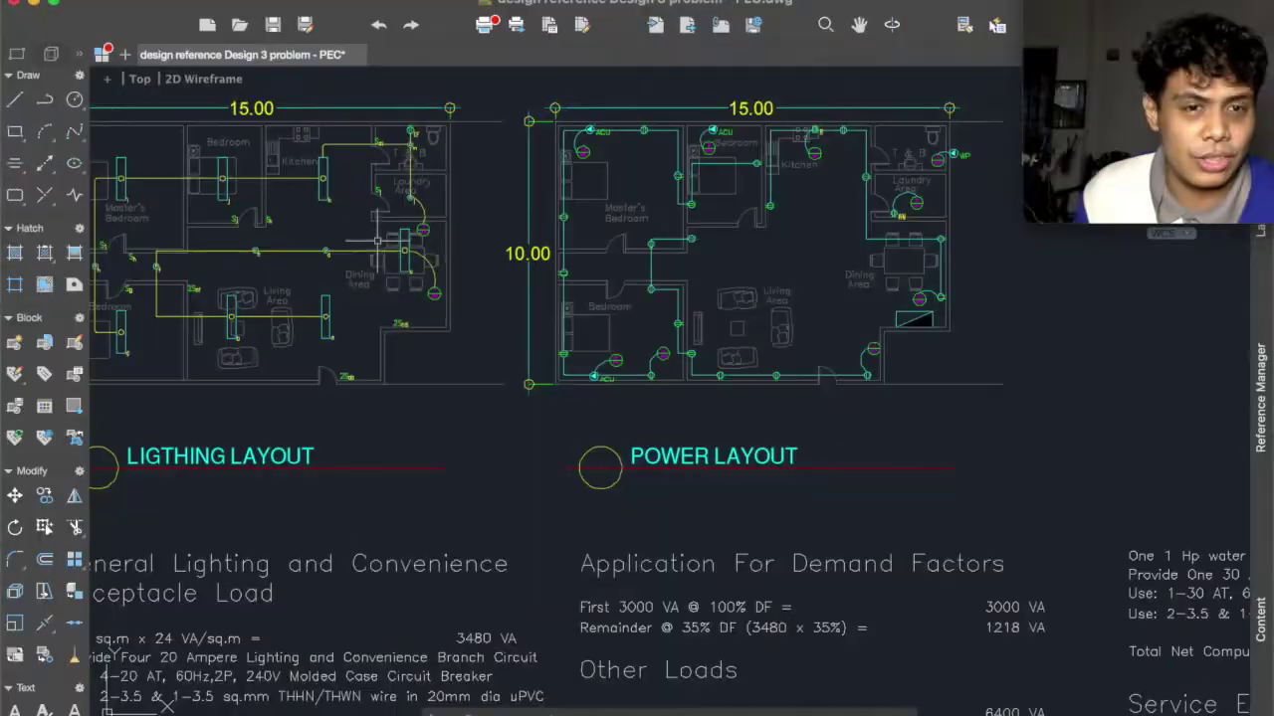
pyautogui.scroll(5, 426, 291)
pyautogui.scroll(3, 520, 314)
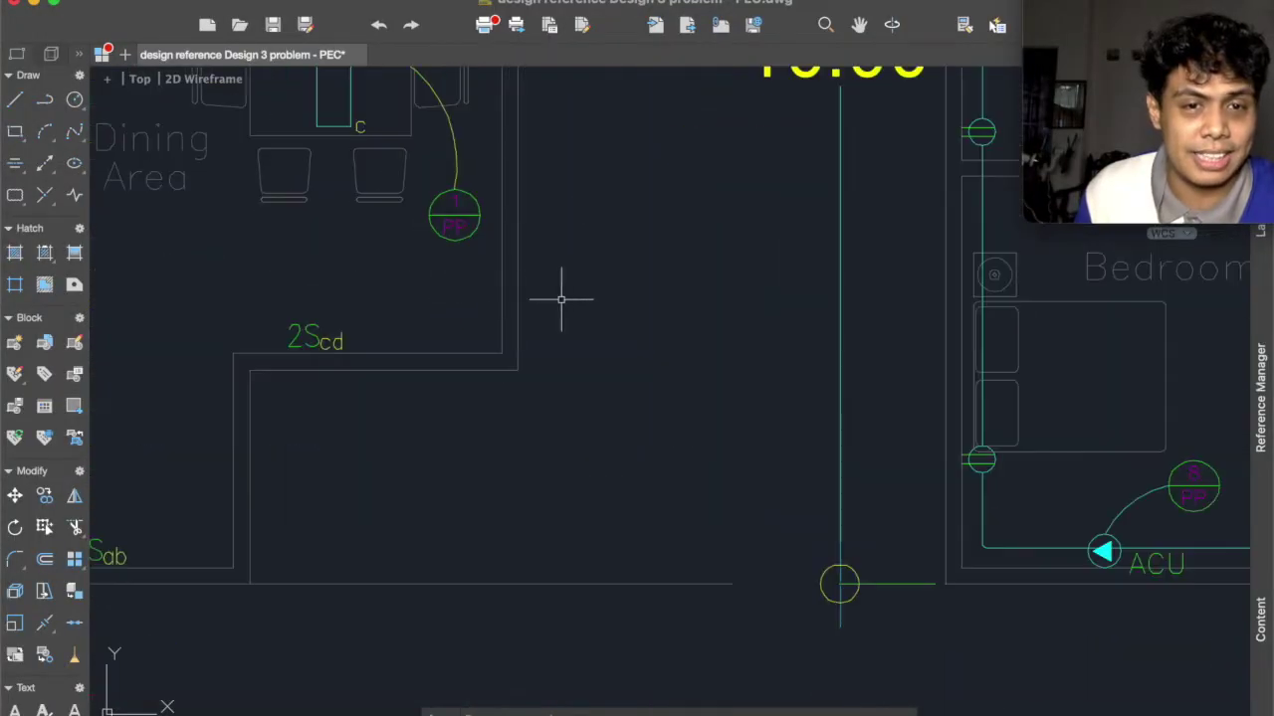
pyautogui.moveTo(584, 305); pyautogui.dragTo(637, 398)
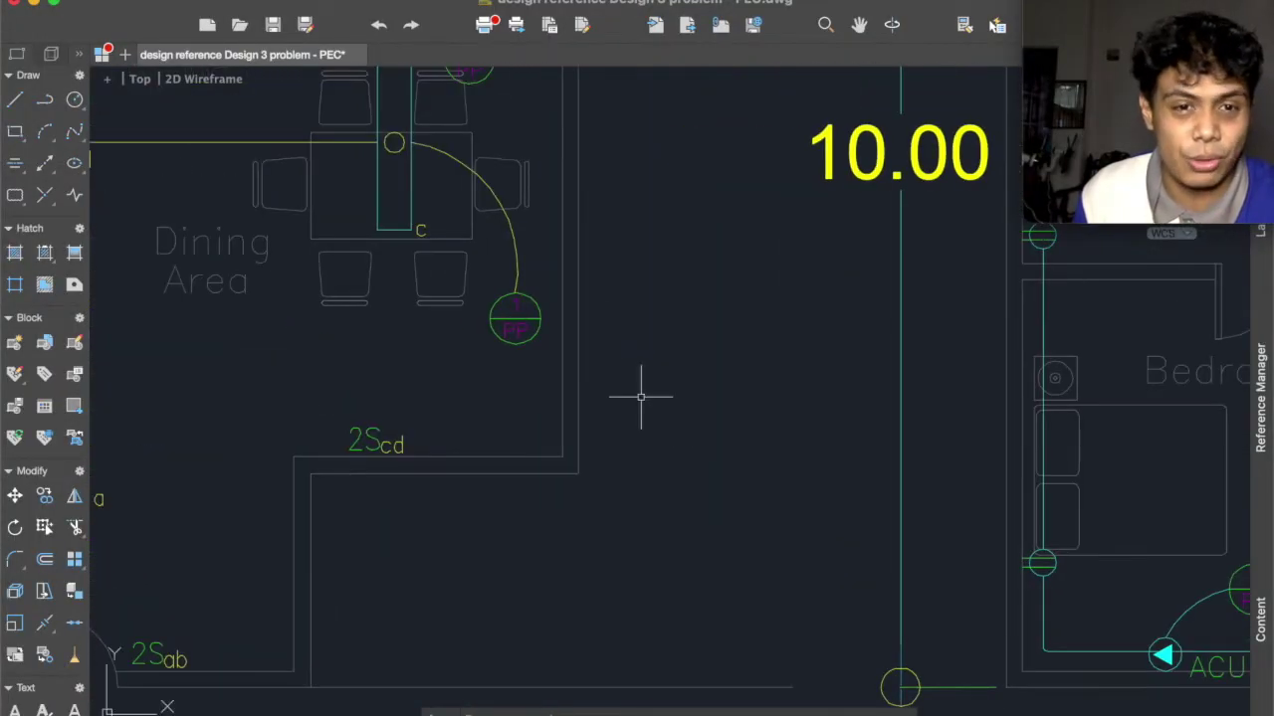
pyautogui.scroll(-3, 648, 348)
pyautogui.scroll(5, 610, 355)
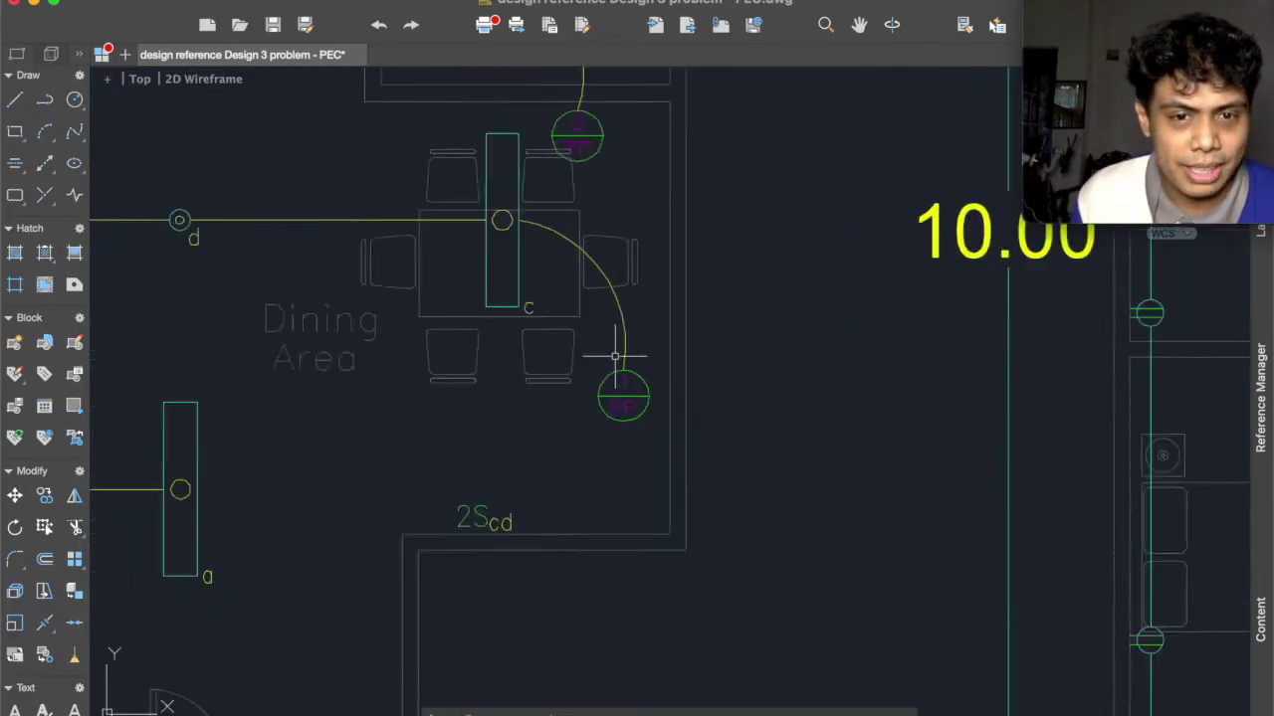
pyautogui.scroll(-2, 620, 288)
pyautogui.scroll(4, 647, 353)
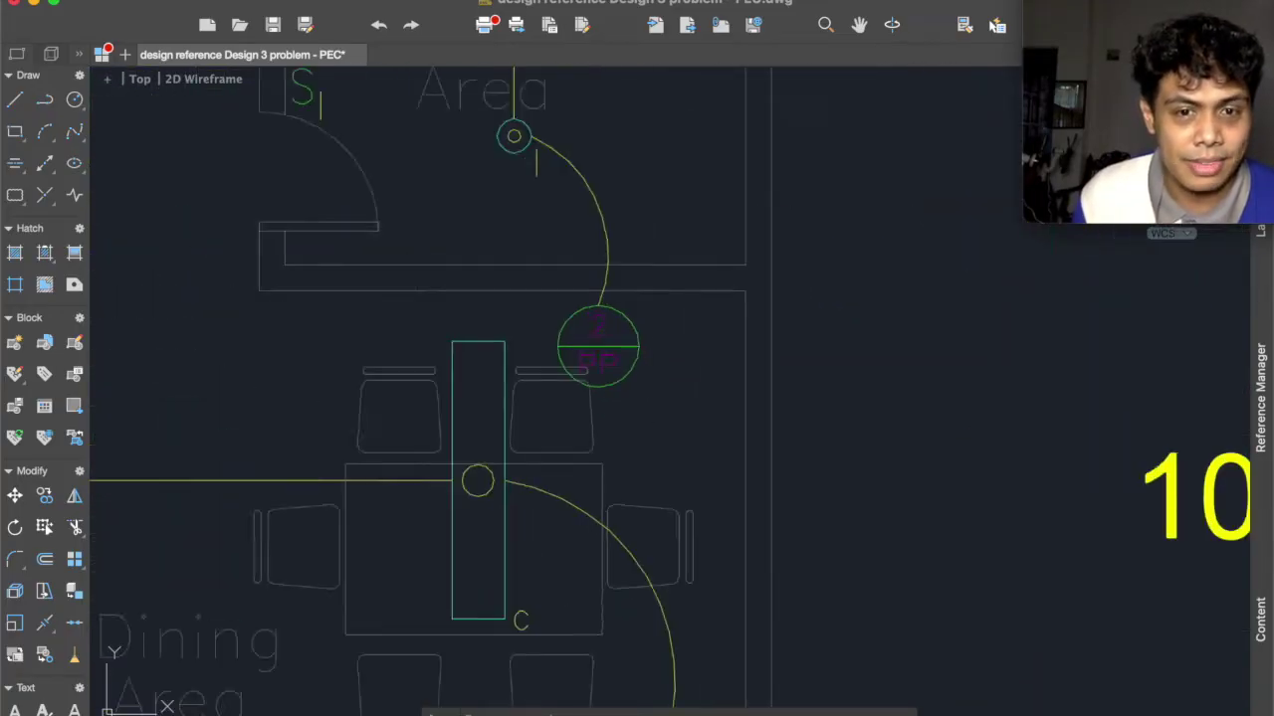
# Examine convenience outlet circuits 3 and 4 in the power layout, along the living area and the adjoining bedroom
pyautogui.scroll(-5, 654, 368)
pyautogui.hscroll(10, 676, 367)
pyautogui.scroll(-5, 676, 367)
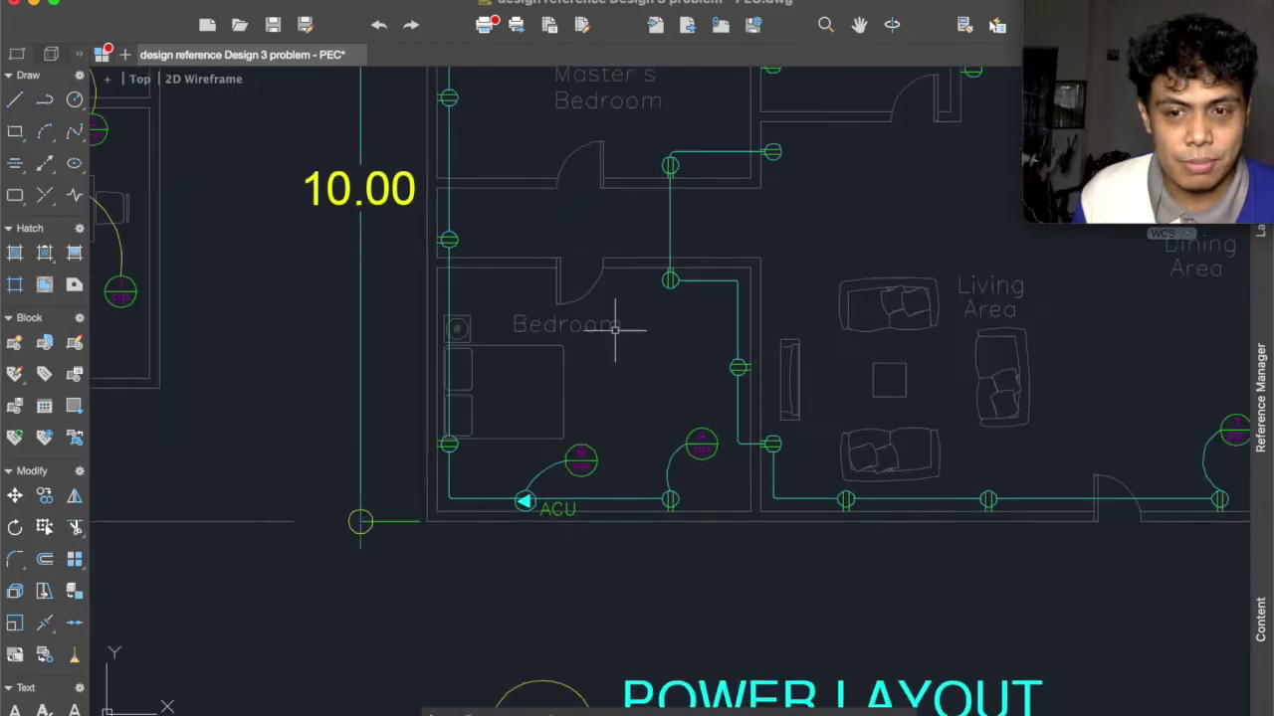
pyautogui.moveTo(806, 375); pyautogui.dragTo(583, 305)
pyautogui.scroll(3, 1028, 364)
pyautogui.scroll(6, 1074, 382)
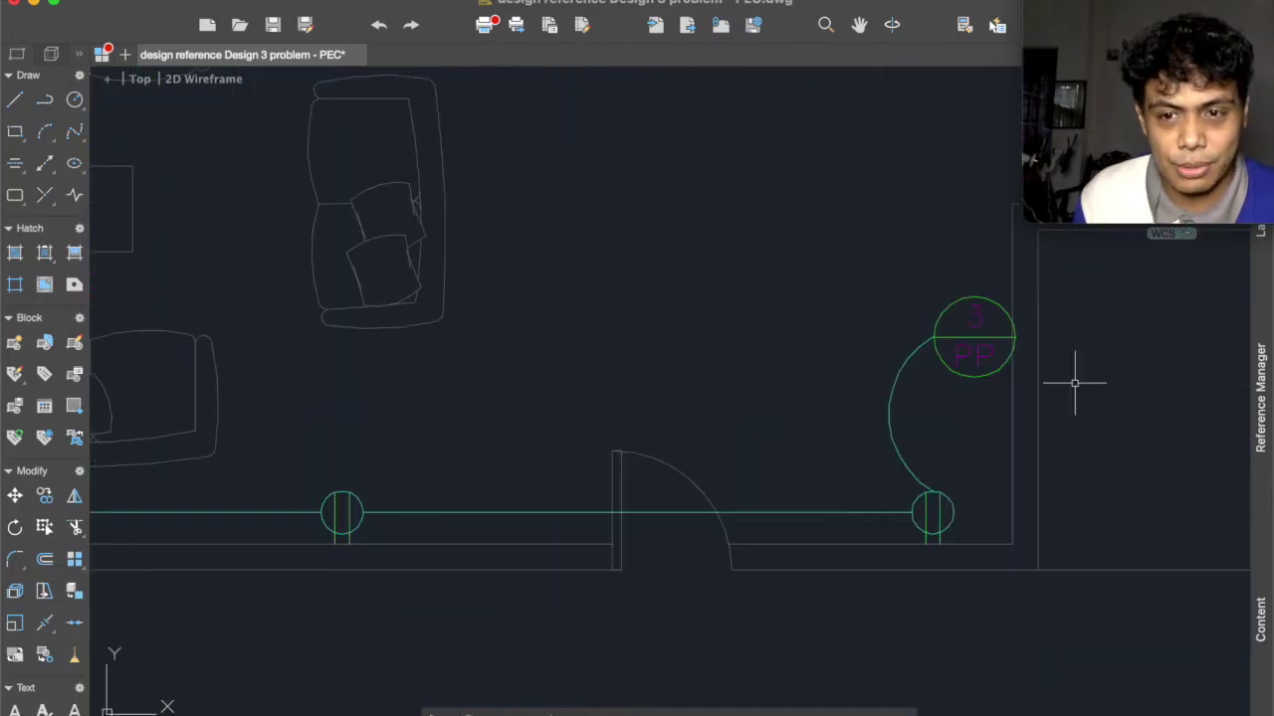
pyautogui.scroll(-6, 1075, 382)
pyautogui.scroll(7, 562, 401)
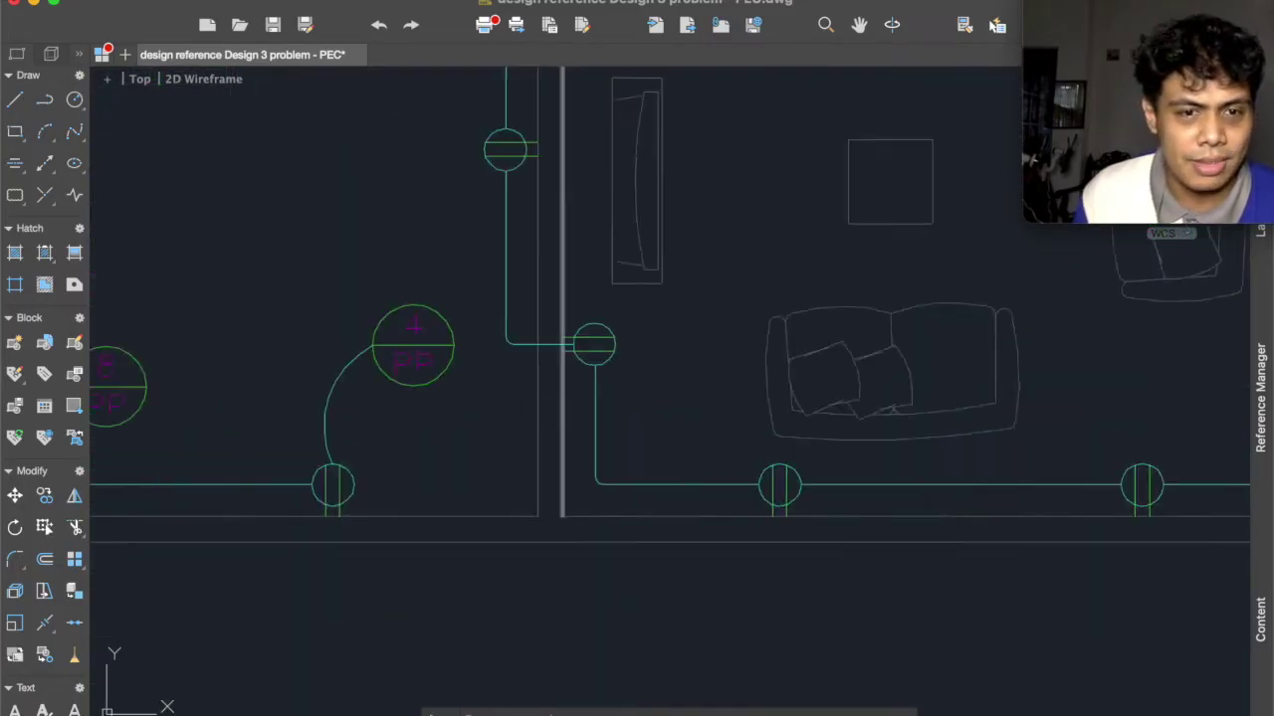
pyautogui.scroll(-10, 562, 401)
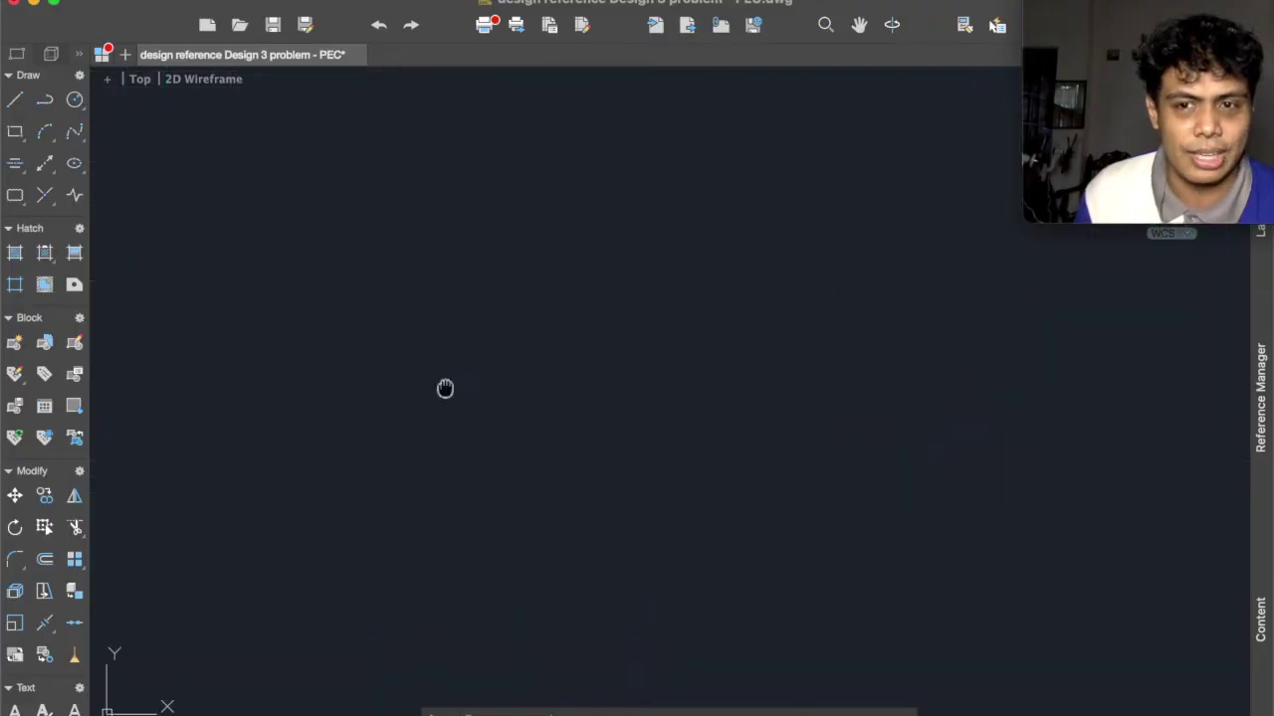
# Examine circuit 5 beside the dining area and circuit 6 at the WM outlet in the laundry area
pyautogui.scroll(8, 836, 338)
pyautogui.moveTo(813, 285); pyautogui.dragTo(524, 398)
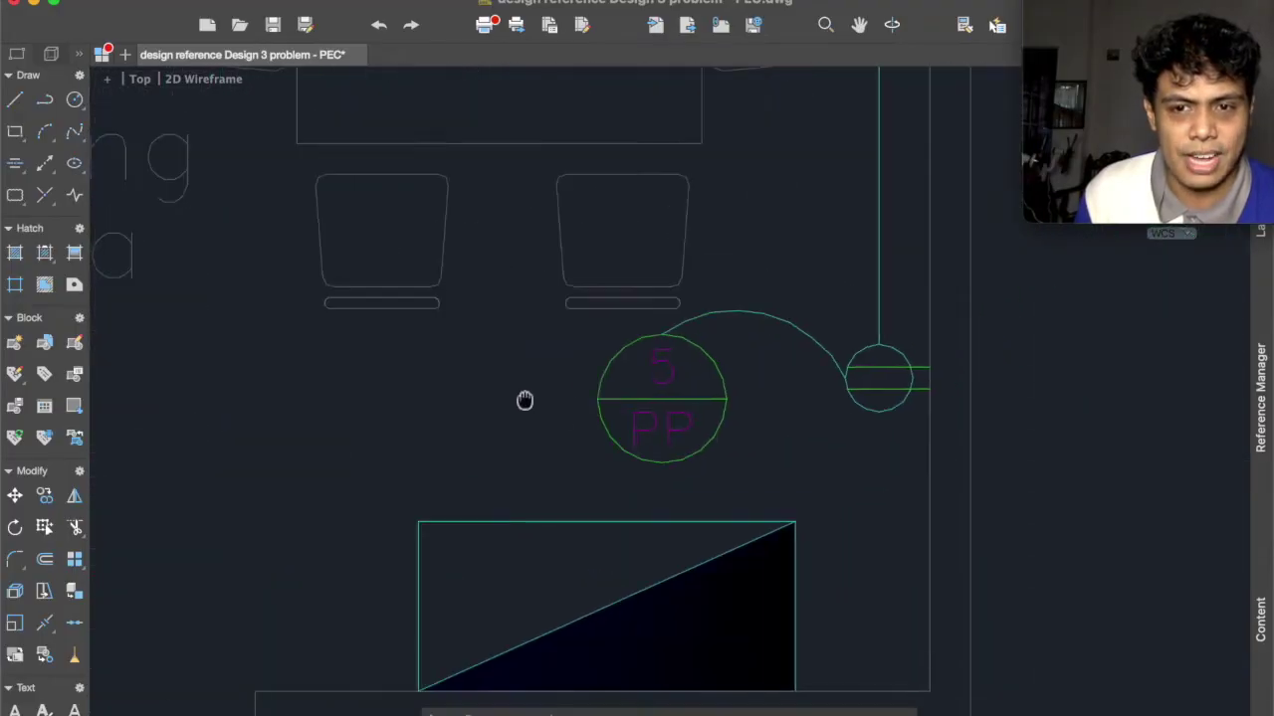
pyautogui.scroll(-3, 597, 383)
pyautogui.scroll(-5, 598, 383)
pyautogui.scroll(5, 593, 312)
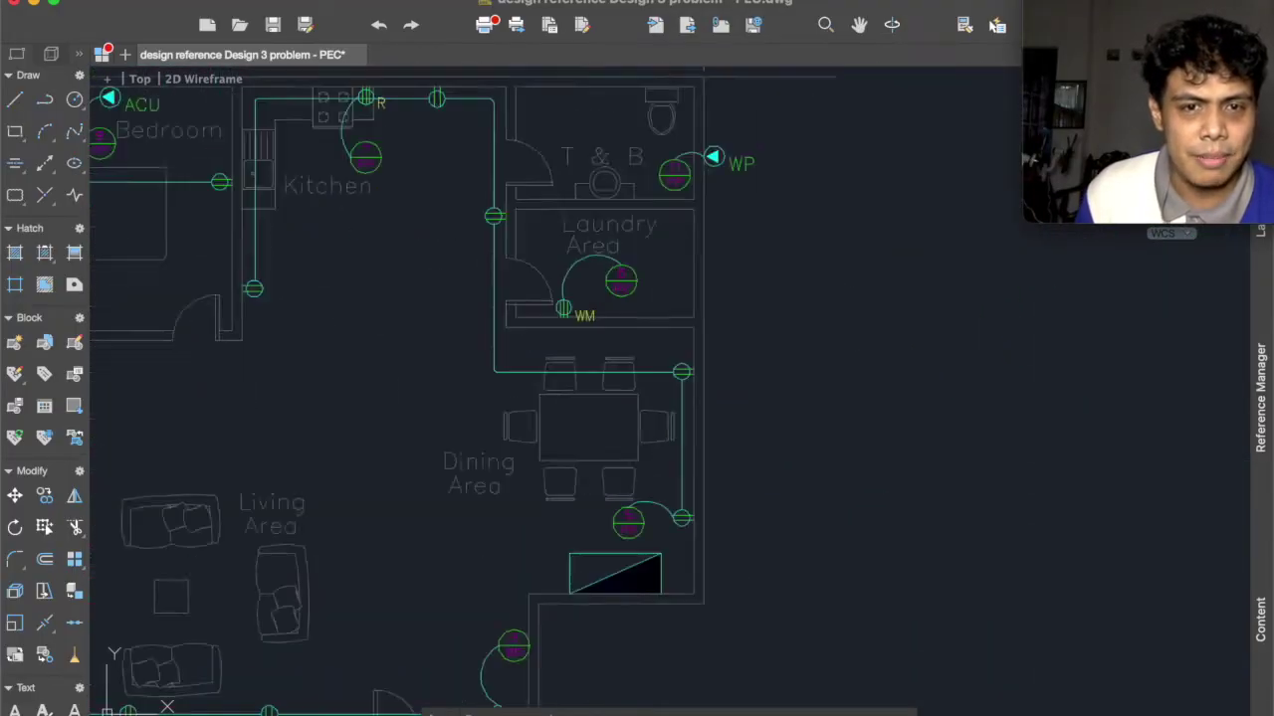
pyautogui.scroll(1, 588, 321)
pyautogui.scroll(-7, 595, 378)
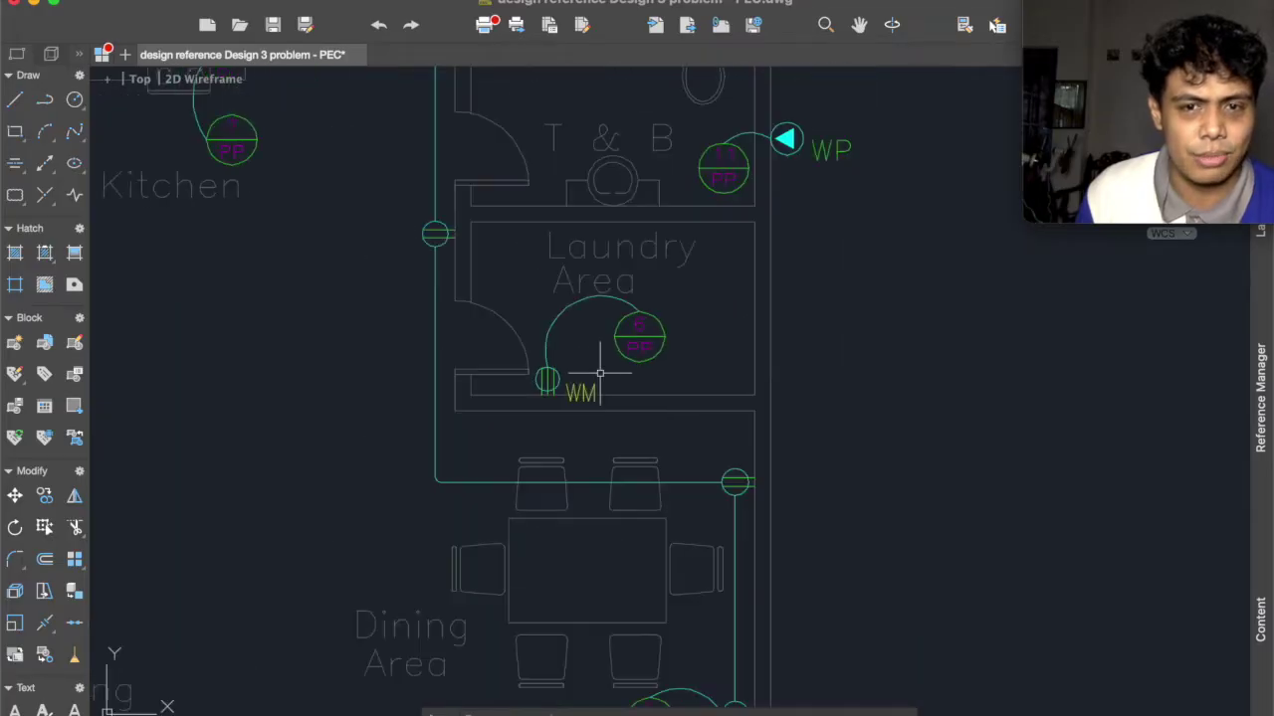
pyautogui.scroll(5, 465, 302)
# Look over the kitchen range circuit and the bedroom ACU circuits in the power layout, ending with circuit 10 in the master's bedroom
pyautogui.moveTo(460, 290); pyautogui.dragTo(531, 398)
pyautogui.scroll(-2, 532, 398)
pyautogui.scroll(-6, 521, 348)
pyautogui.scroll(8, 333, 480)
pyautogui.scroll(3, 339, 458)
pyautogui.scroll(3, 415, 427)
pyautogui.scroll(-6, 446, 392)
pyautogui.moveTo(446, 392); pyautogui.dragTo(260, 710)
pyautogui.scroll(5, 521, 418)
pyautogui.hscroll(3, 520, 417)
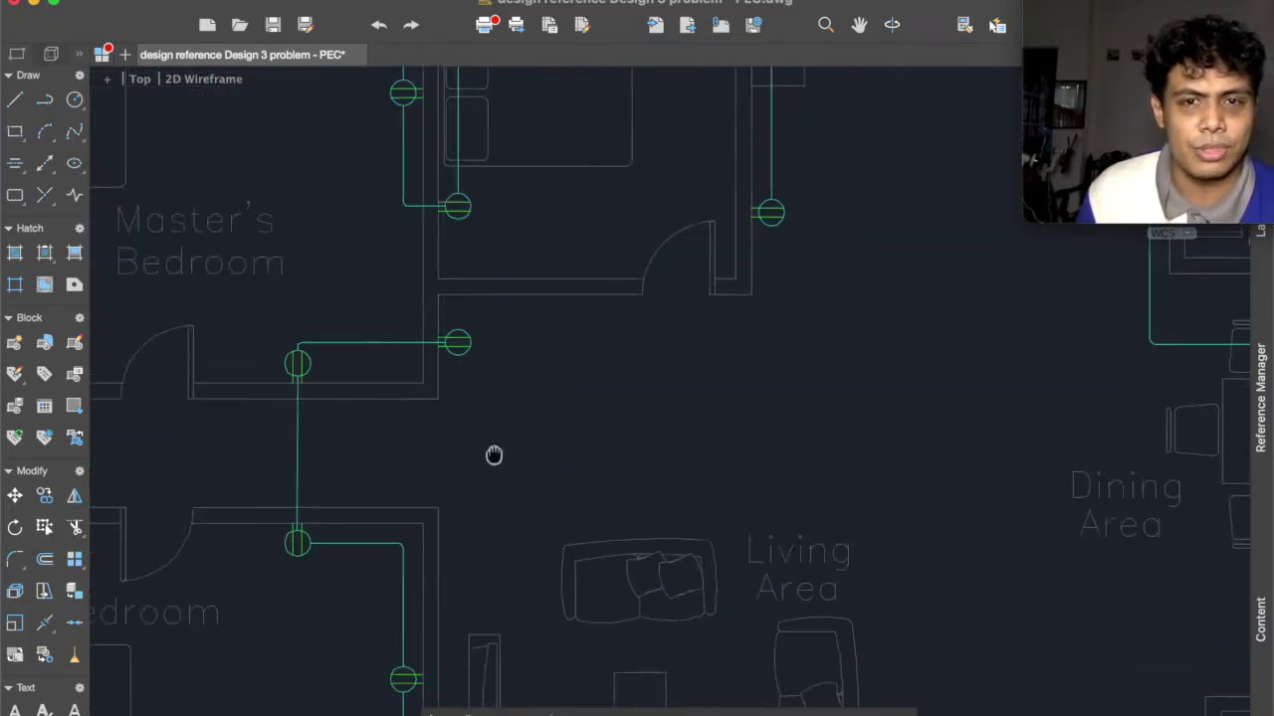
pyautogui.scroll(-6, 473, 262)
pyautogui.scroll(8, 484, 418)
pyautogui.scroll(2, 452, 351)
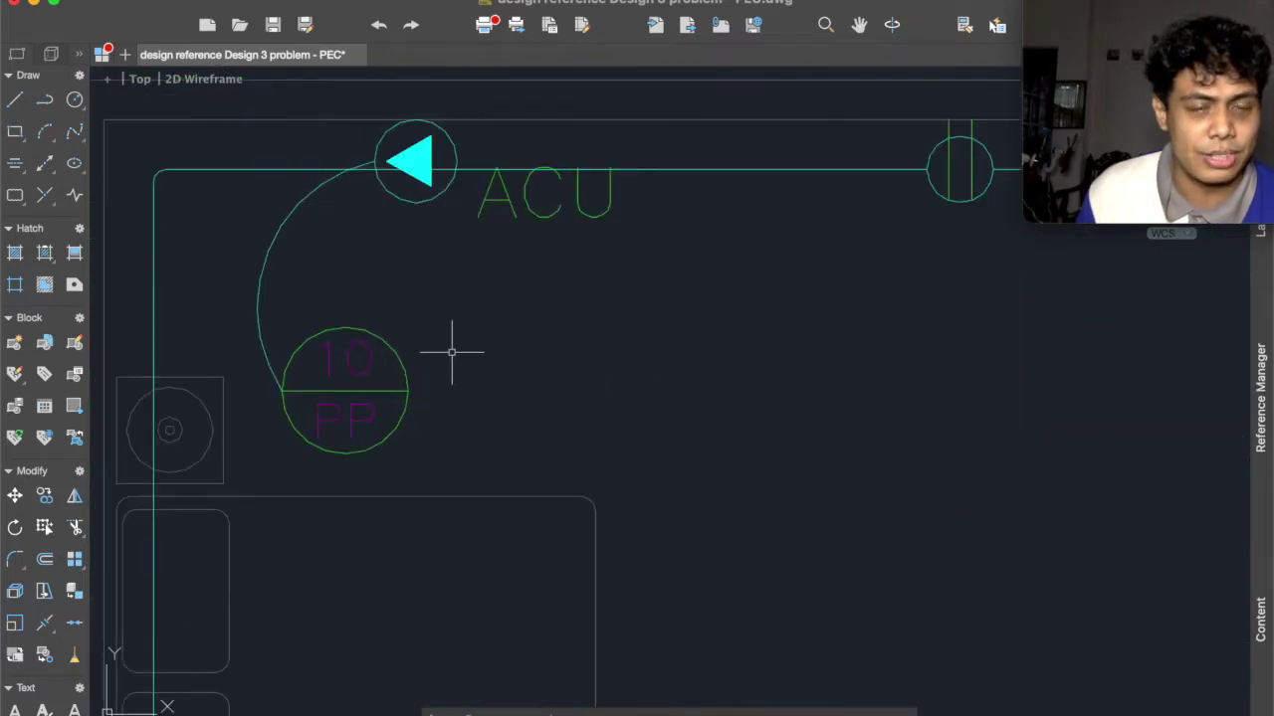
# Examine water pump circuit 11 beside the T & B and look over the whole power layout
pyautogui.scroll(-8, 452, 351)
pyautogui.moveTo(995, 421); pyautogui.dragTo(486, 334)
pyautogui.scroll(8, 986, 296)
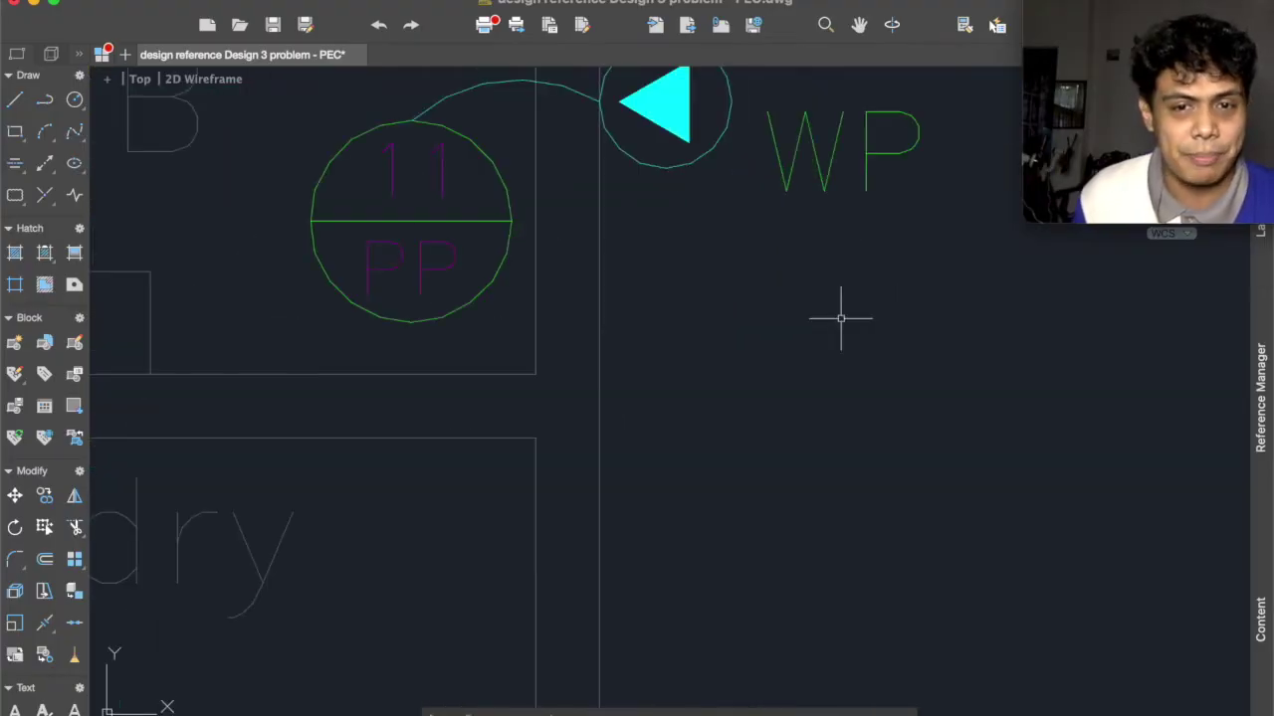
pyautogui.scroll(-8, 895, 375)
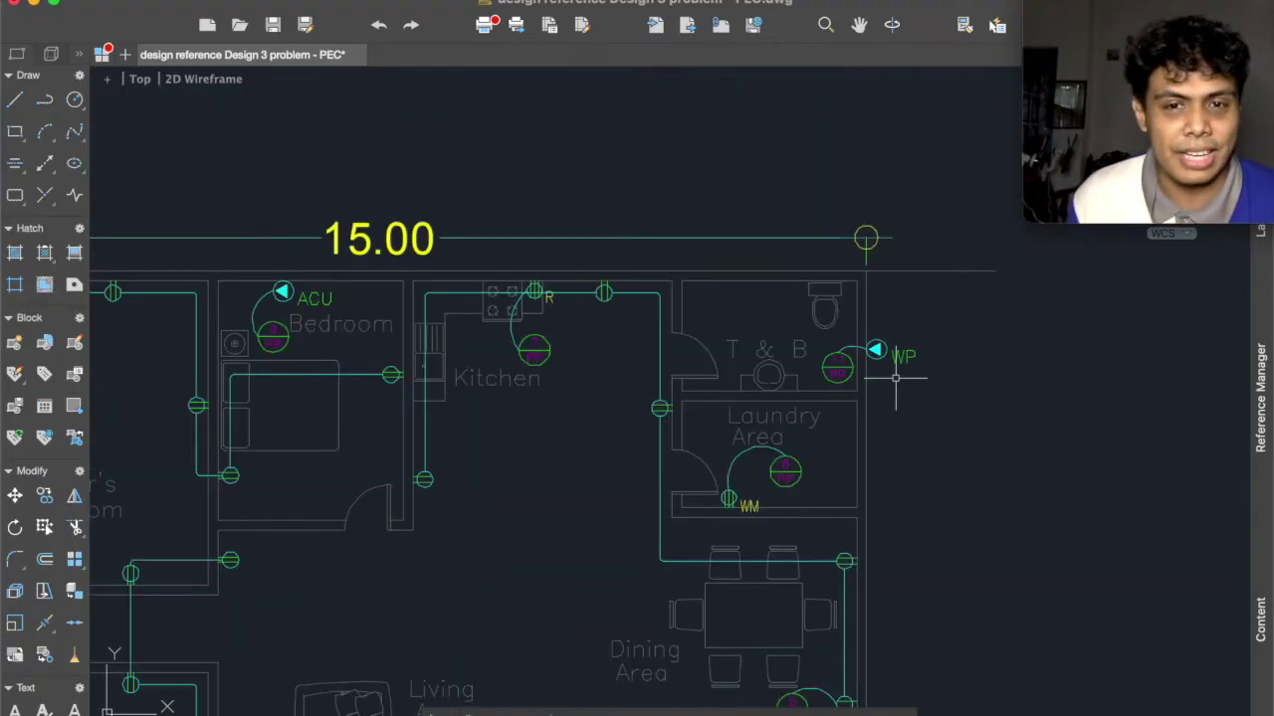
pyautogui.scroll(-5, 870, 338)
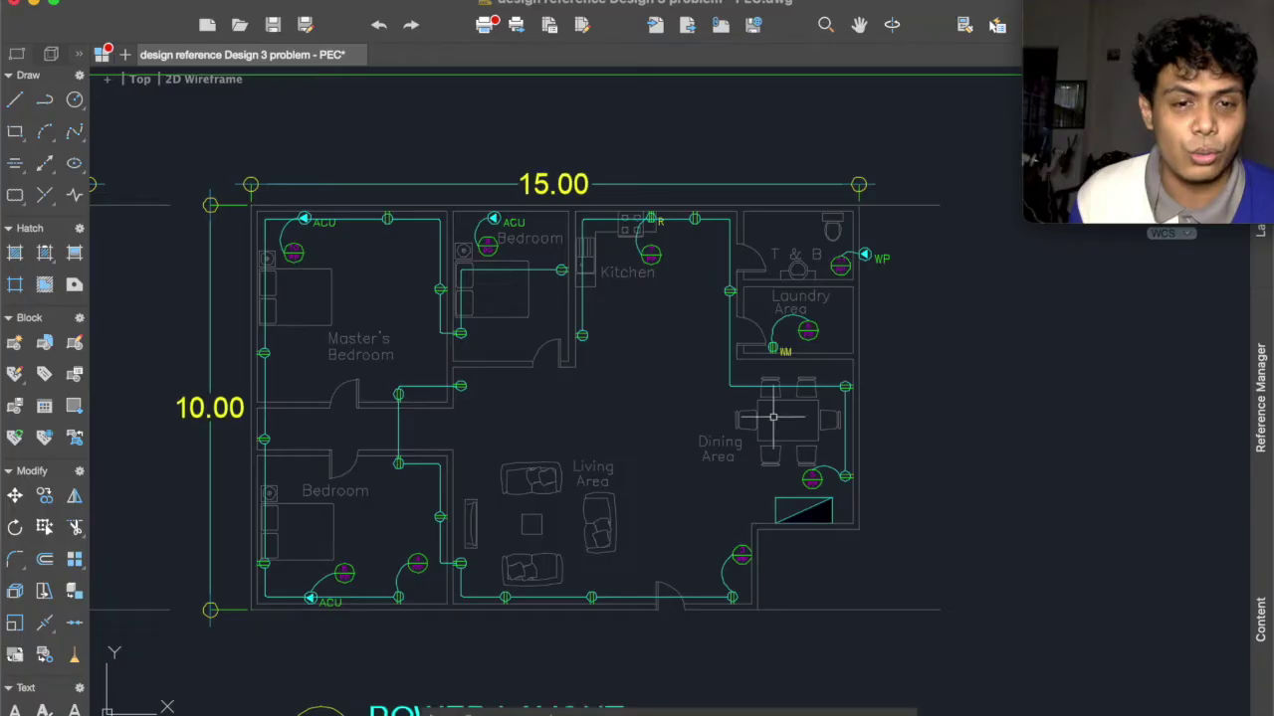
# Look over the design computations below the two layouts, including the general lighting and demand factor sections
pyautogui.moveTo(748, 358); pyautogui.dragTo(857, 195)
pyautogui.scroll(-2, 726, 438)
pyautogui.moveTo(717, 453); pyautogui.dragTo(645, 341)
pyautogui.scroll(-5, 645, 341)
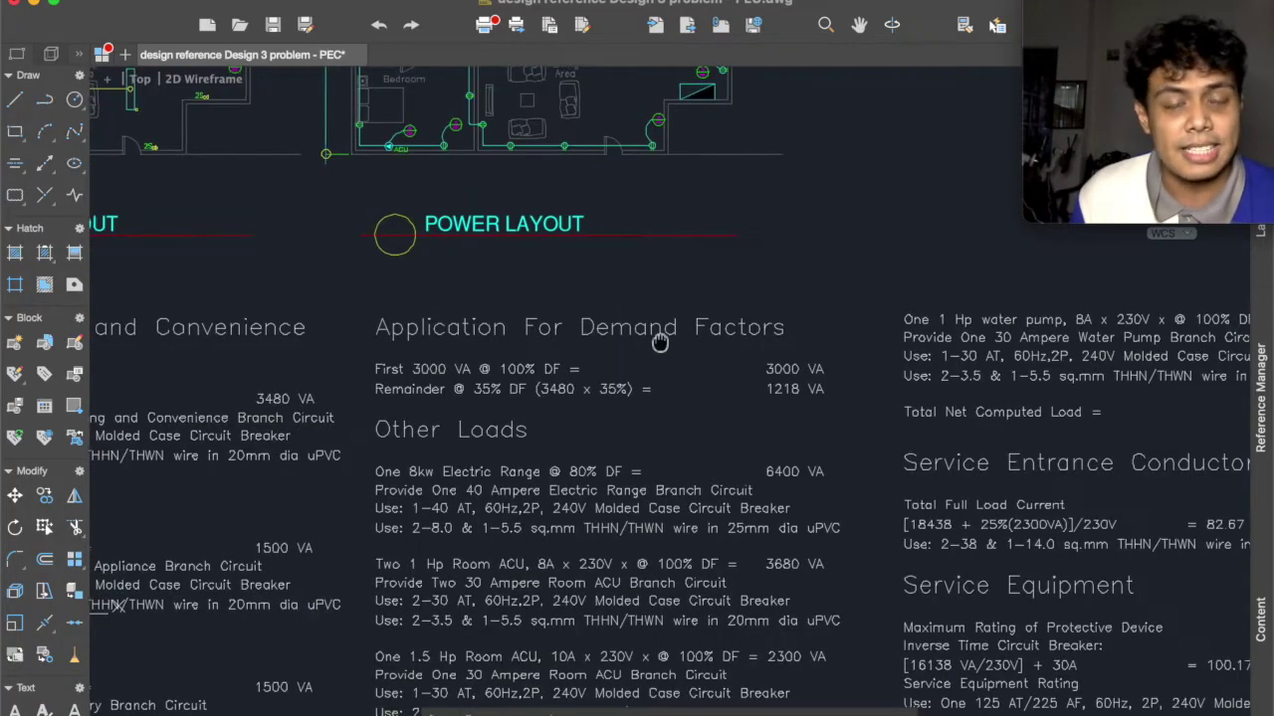
pyautogui.hscroll(-5, 700, 347)
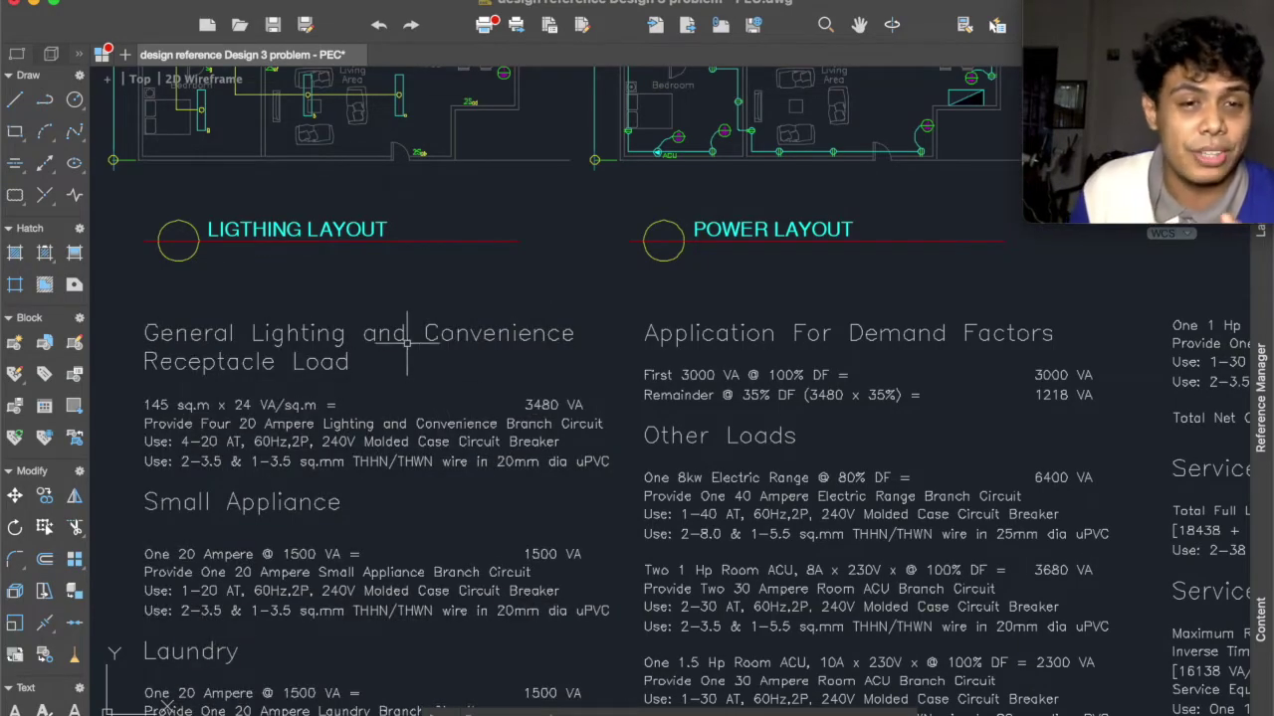
pyautogui.scroll(5, 517, 262)
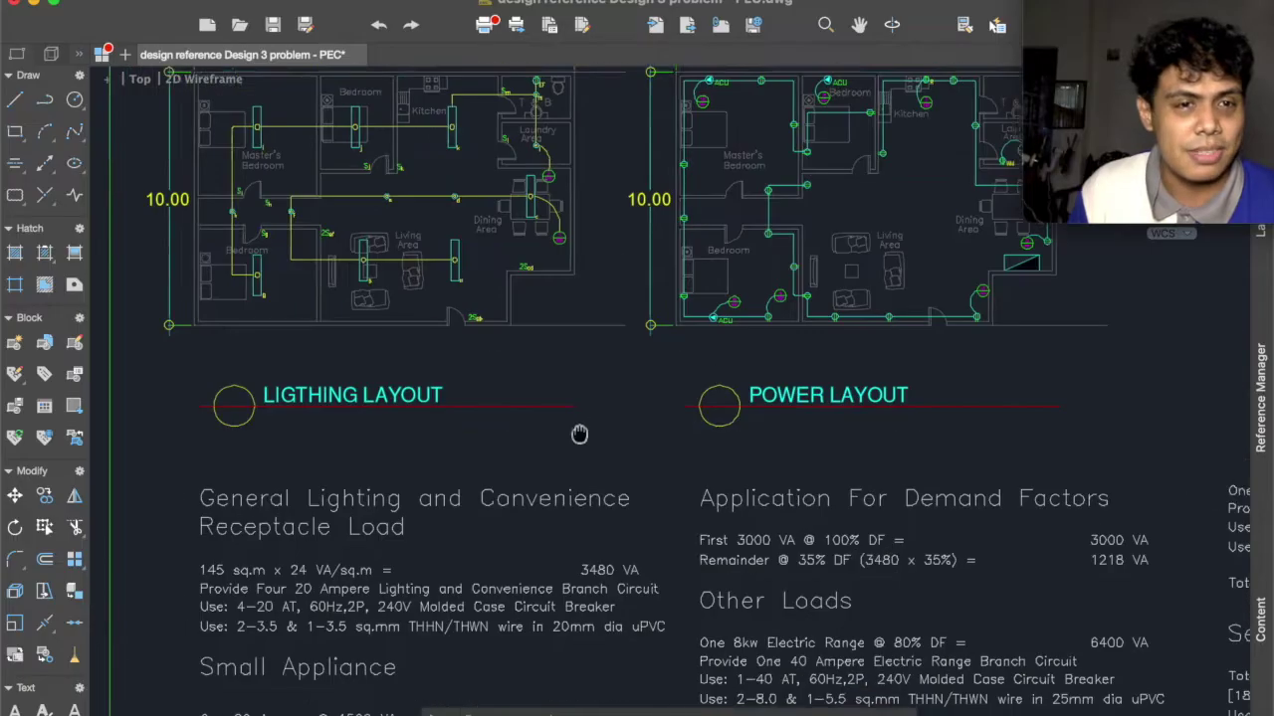
pyautogui.scroll(-5, 527, 386)
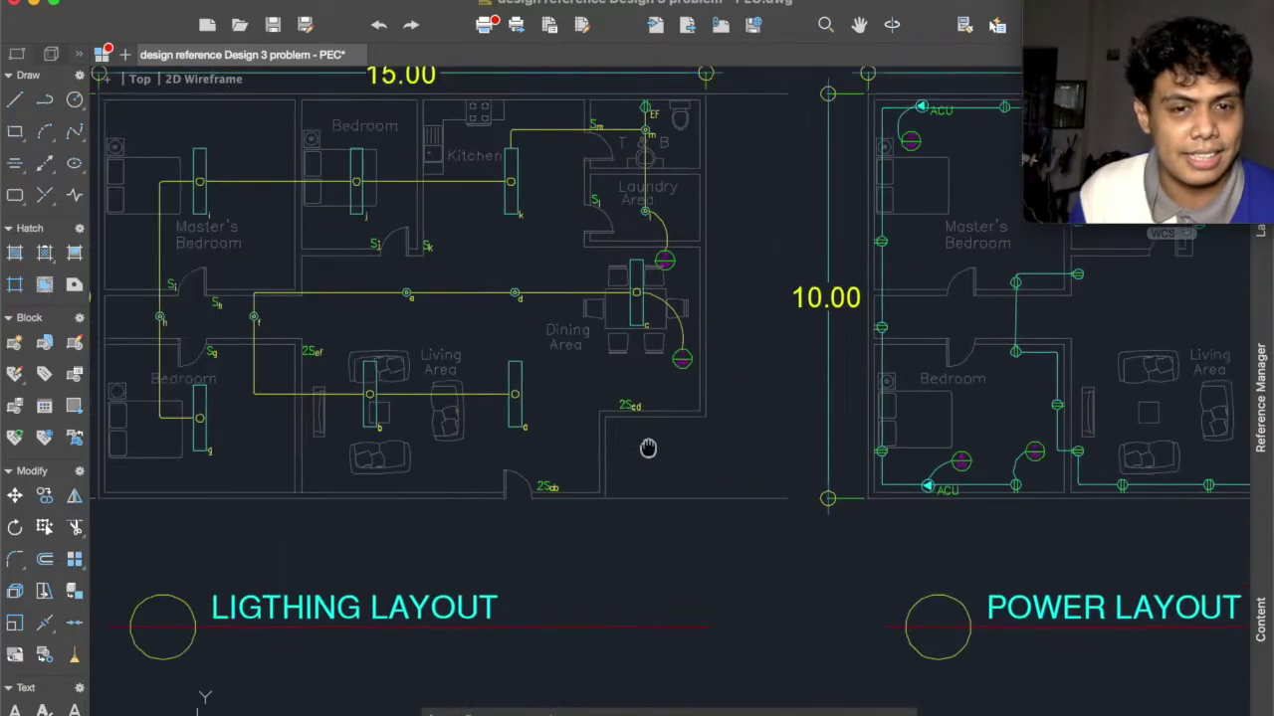
pyautogui.scroll(-3, 663, 460)
pyautogui.moveTo(676, 542); pyautogui.dragTo(628, 373)
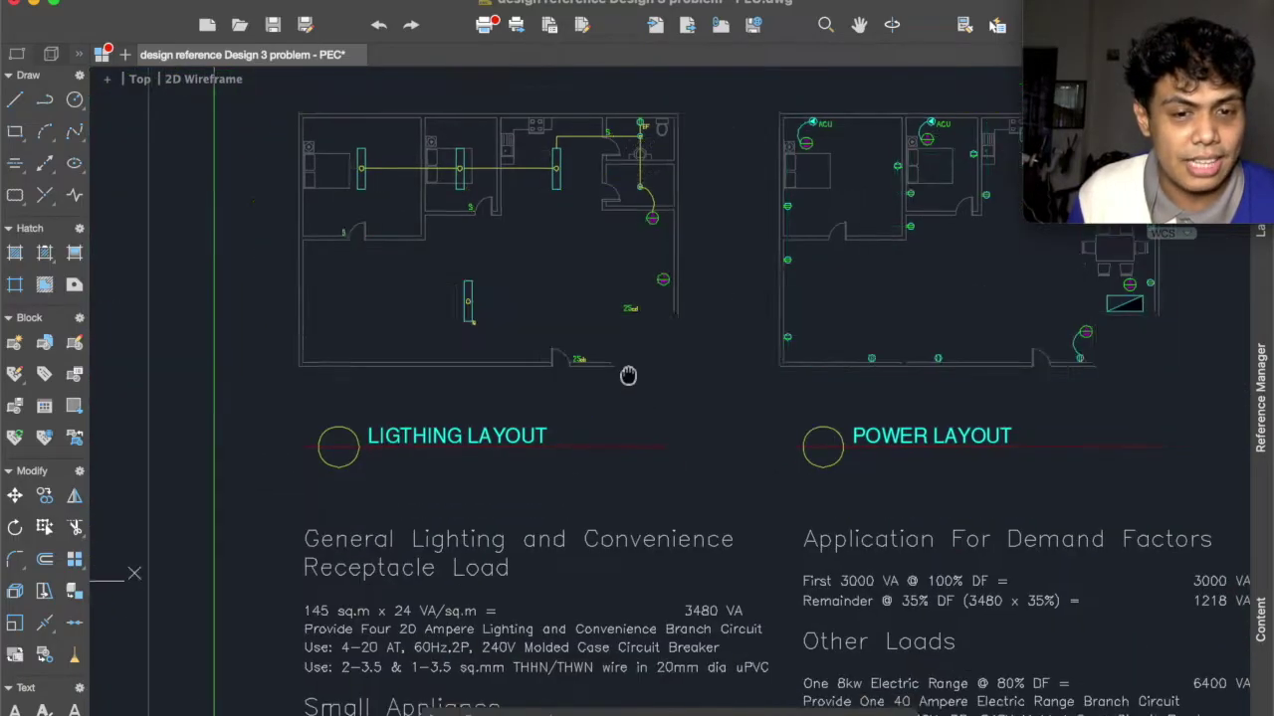
pyautogui.moveTo(673, 631); pyautogui.dragTo(580, 461)
pyautogui.scroll(2, 581, 457)
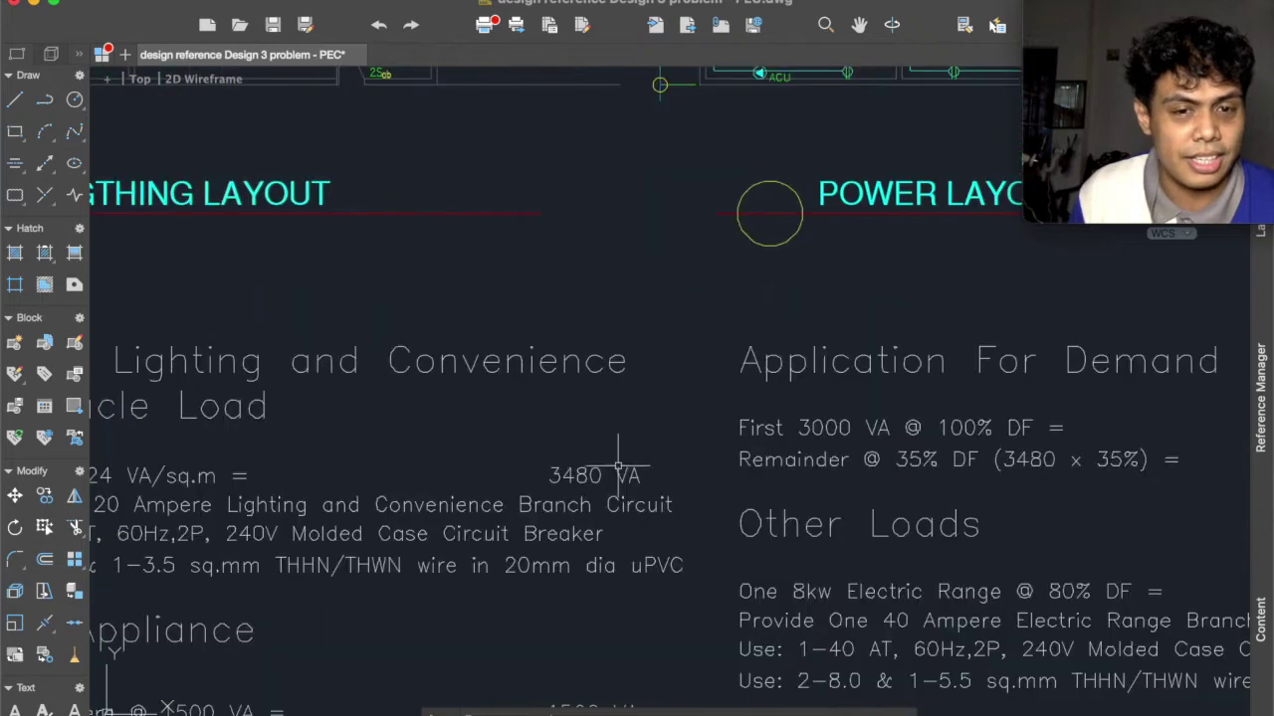
# Compare the General Lighting and Convenience Receptacle Load computation with the lighting and power layouts above it
pyautogui.moveTo(703, 413); pyautogui.dragTo(836, 421)
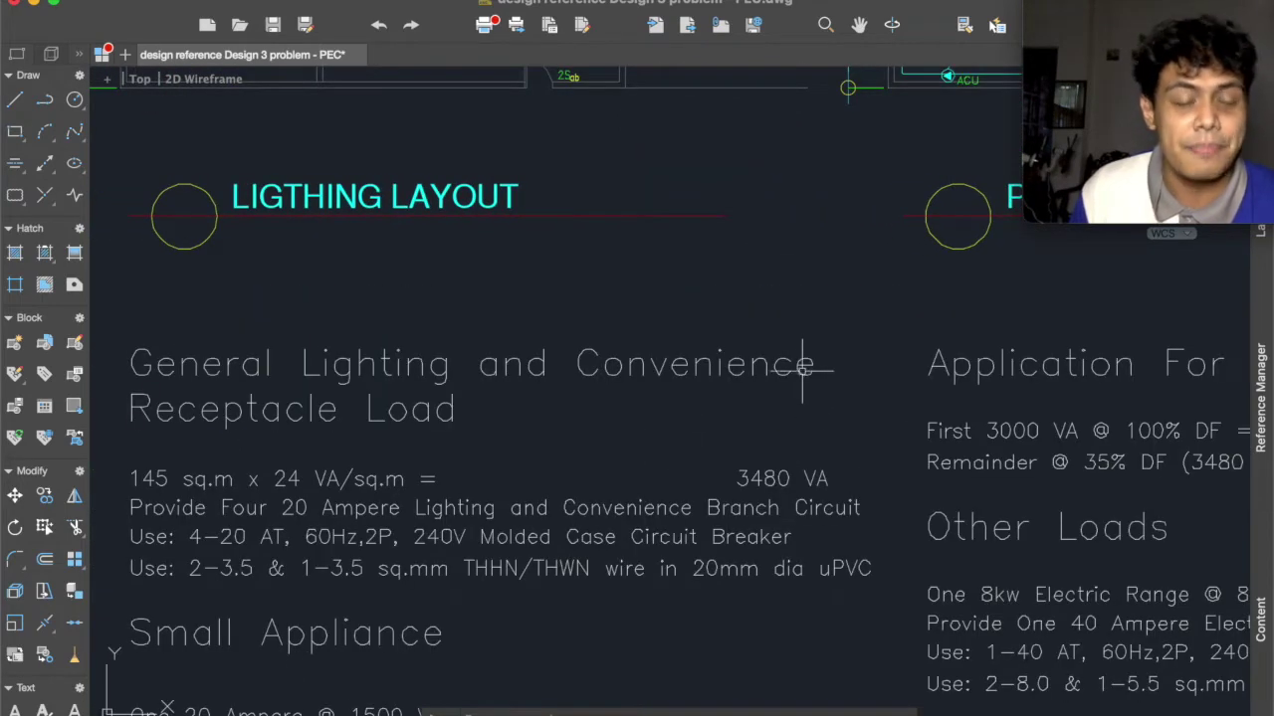
pyautogui.moveTo(772, 237)
pyautogui.mouseDown()
pyautogui.moveTo(799, 287)
pyautogui.moveTo(782, 322)
pyautogui.moveTo(810, 362)
pyautogui.mouseUp()
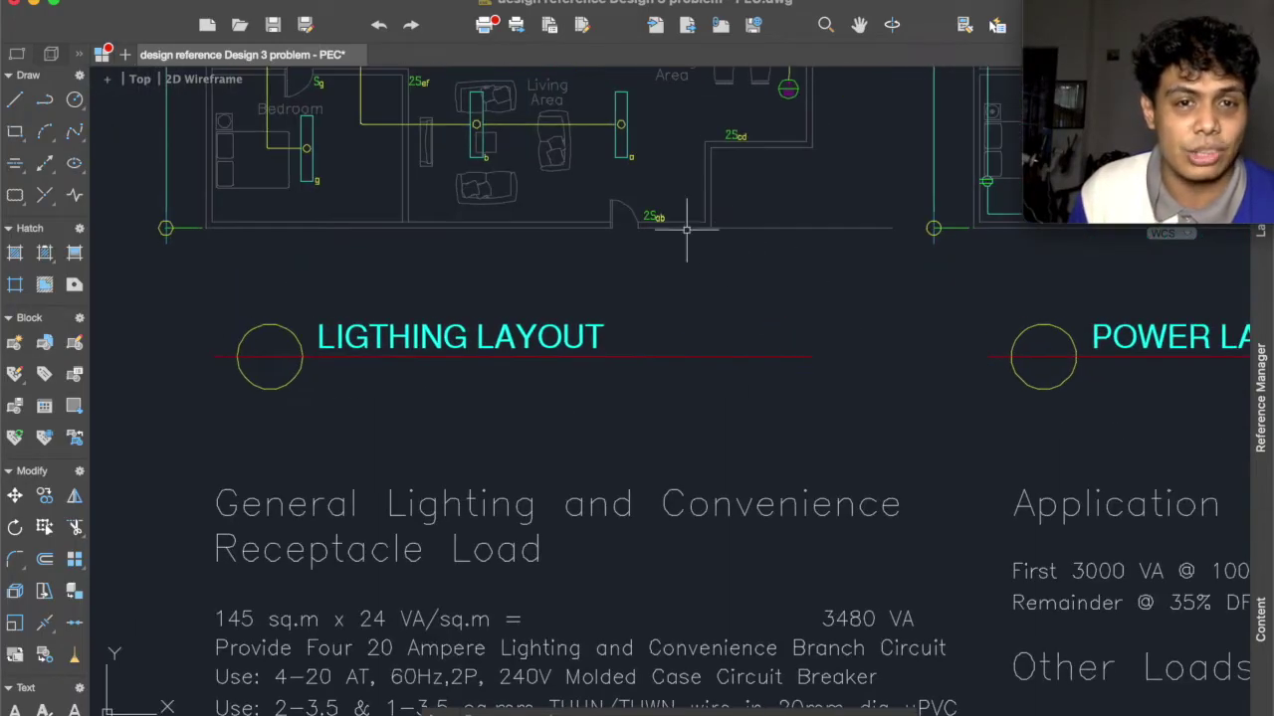
pyautogui.moveTo(712, 402)
pyautogui.mouseDown()
pyautogui.moveTo(707, 378)
pyautogui.moveTo(657, 342)
pyautogui.mouseUp()
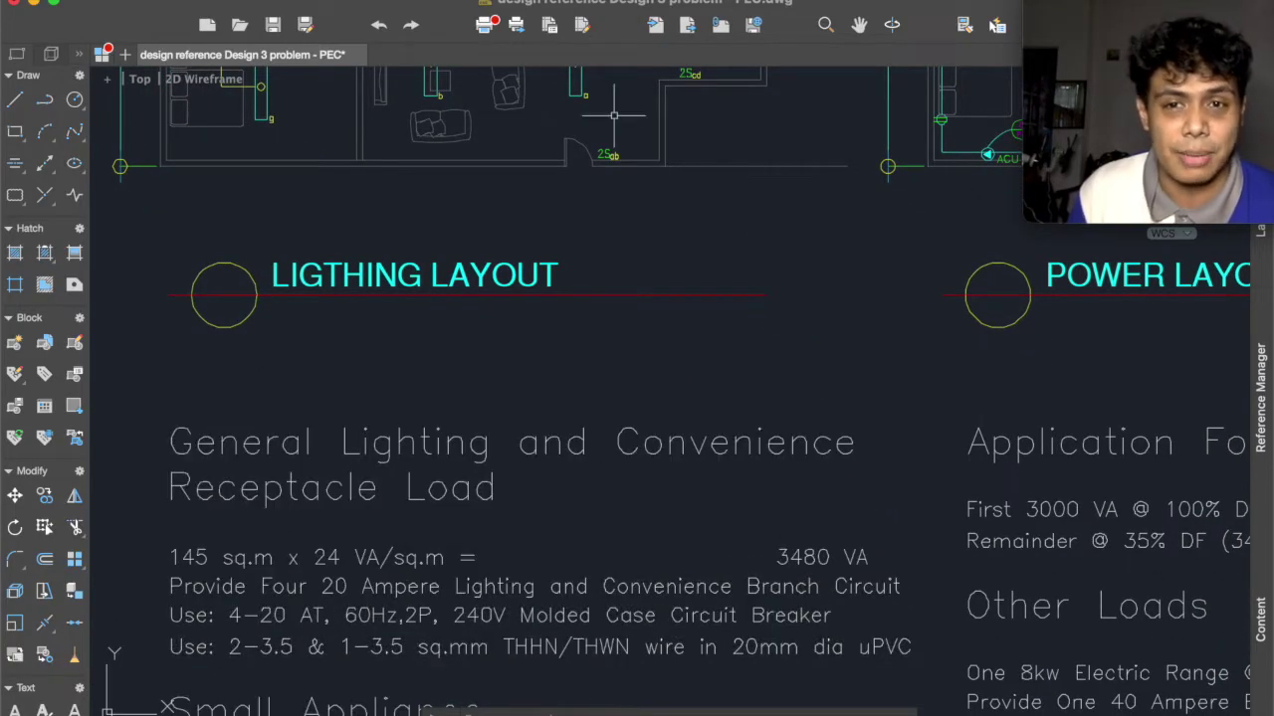
pyautogui.moveTo(701, 100)
pyautogui.mouseDown()
pyautogui.moveTo(696, 249)
pyautogui.moveTo(736, 435)
pyautogui.moveTo(759, 455)
pyautogui.mouseUp()
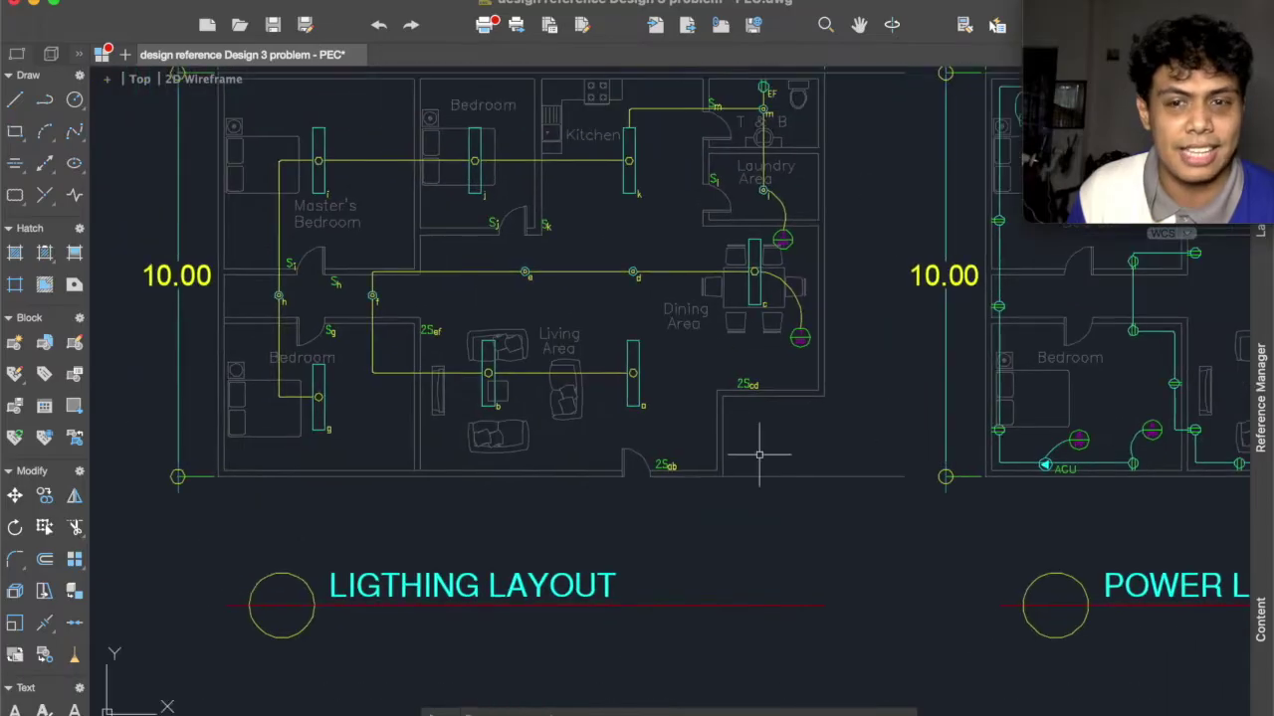
pyautogui.moveTo(955, 493)
pyautogui.mouseDown()
pyautogui.moveTo(756, 376)
pyautogui.moveTo(727, 330)
pyautogui.mouseUp()
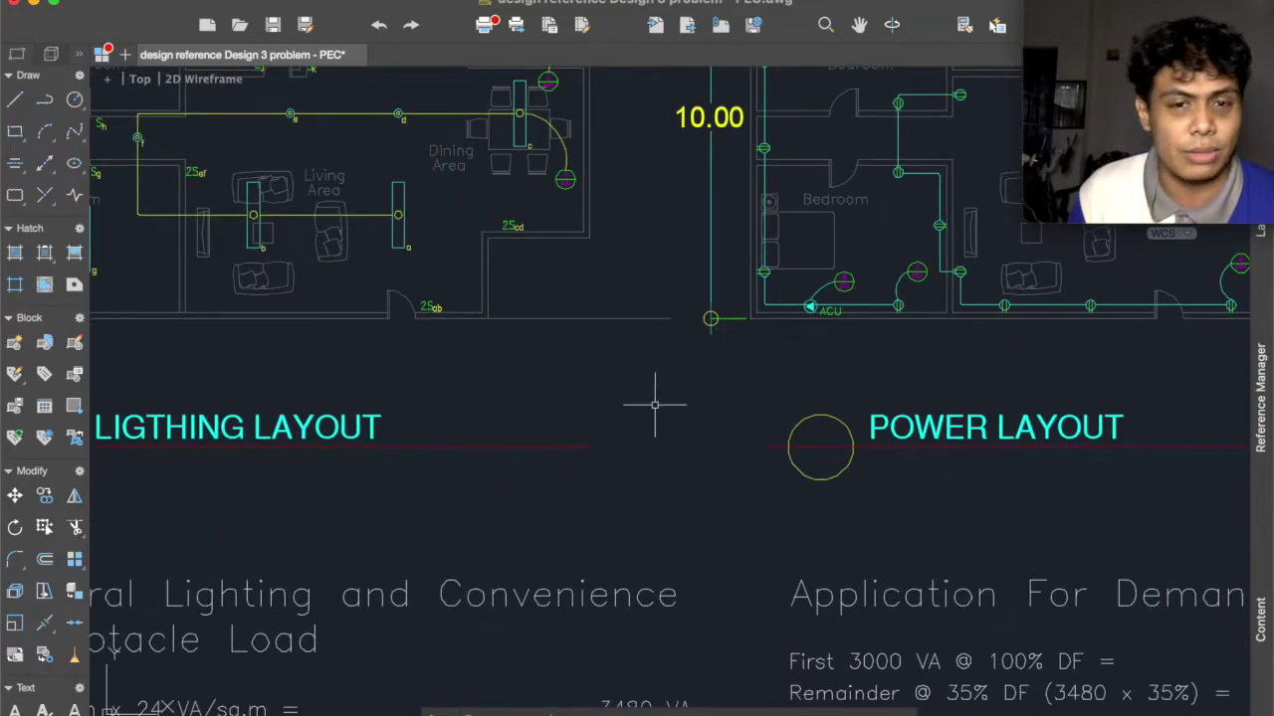
pyautogui.moveTo(657, 401)
pyautogui.mouseDown()
pyautogui.moveTo(803, 348)
pyautogui.moveTo(836, 315)
pyautogui.mouseUp()
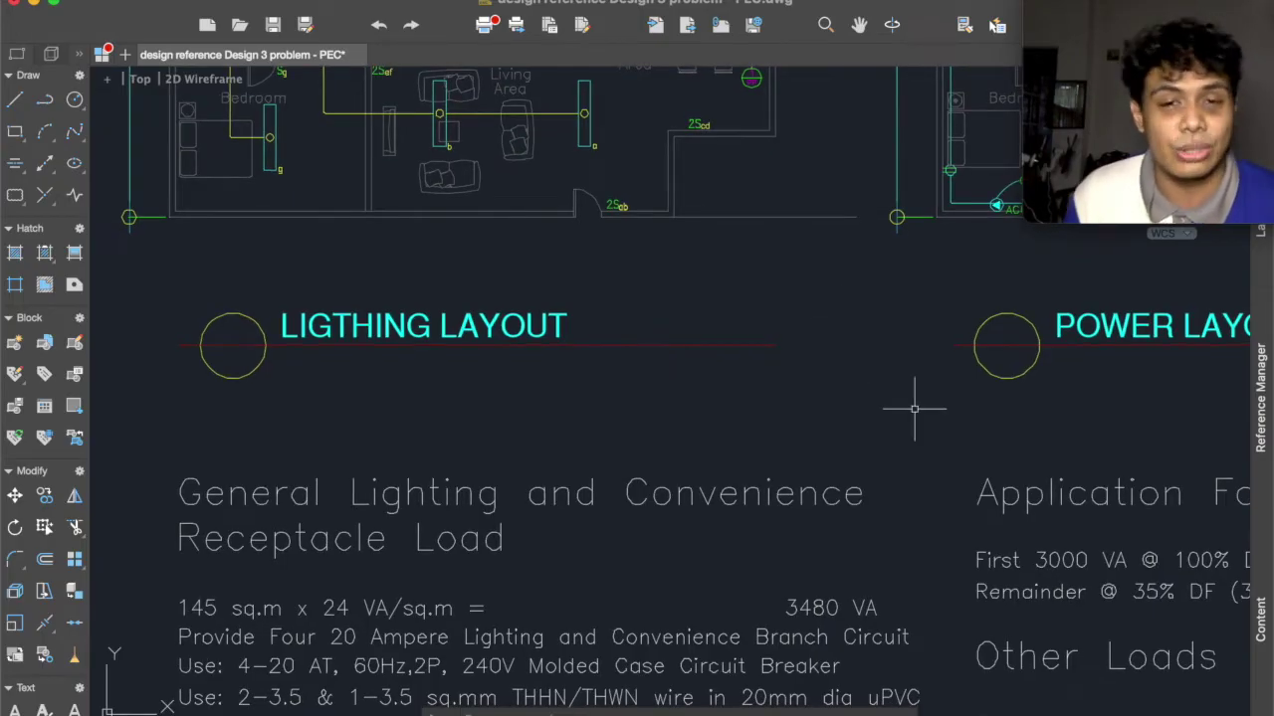
pyautogui.moveTo(883, 415); pyautogui.dragTo(843, 279)
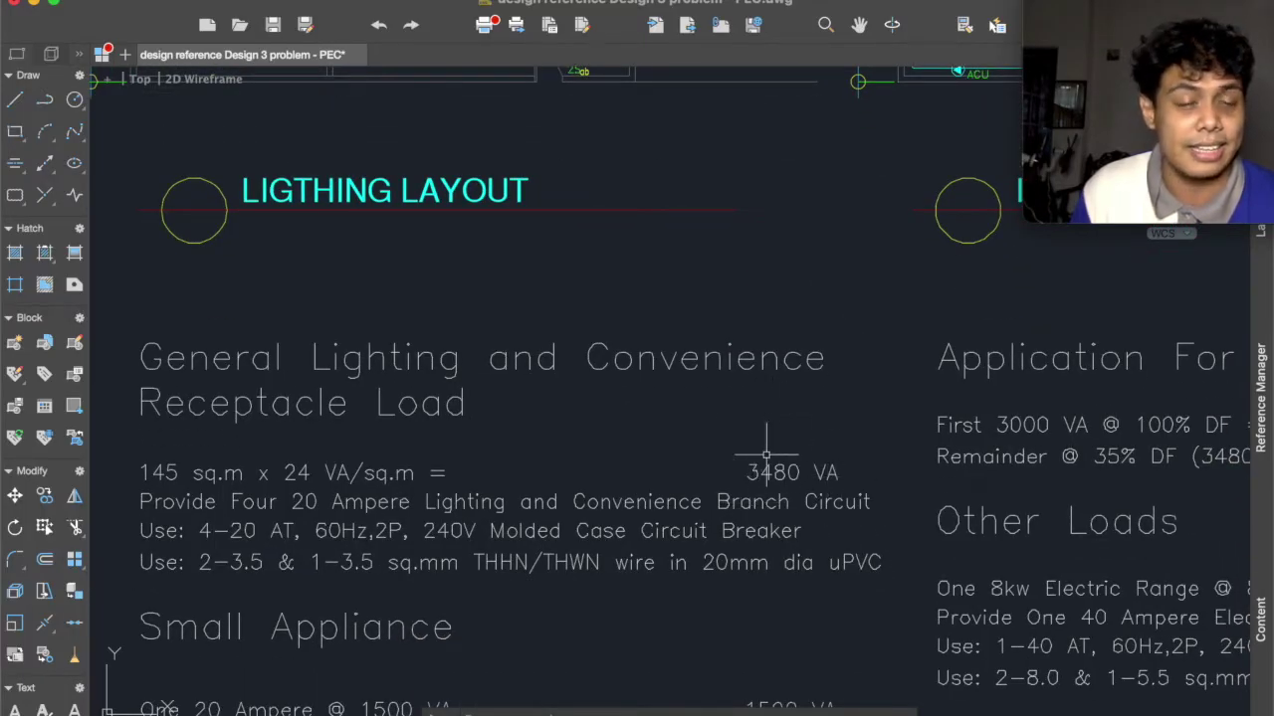
# Read the Small Appliance, Laundry, Other Loads and service entrance computations in the design analysis
pyautogui.scroll(-3, 767, 449)
pyautogui.moveTo(711, 512); pyautogui.dragTo(652, 399)
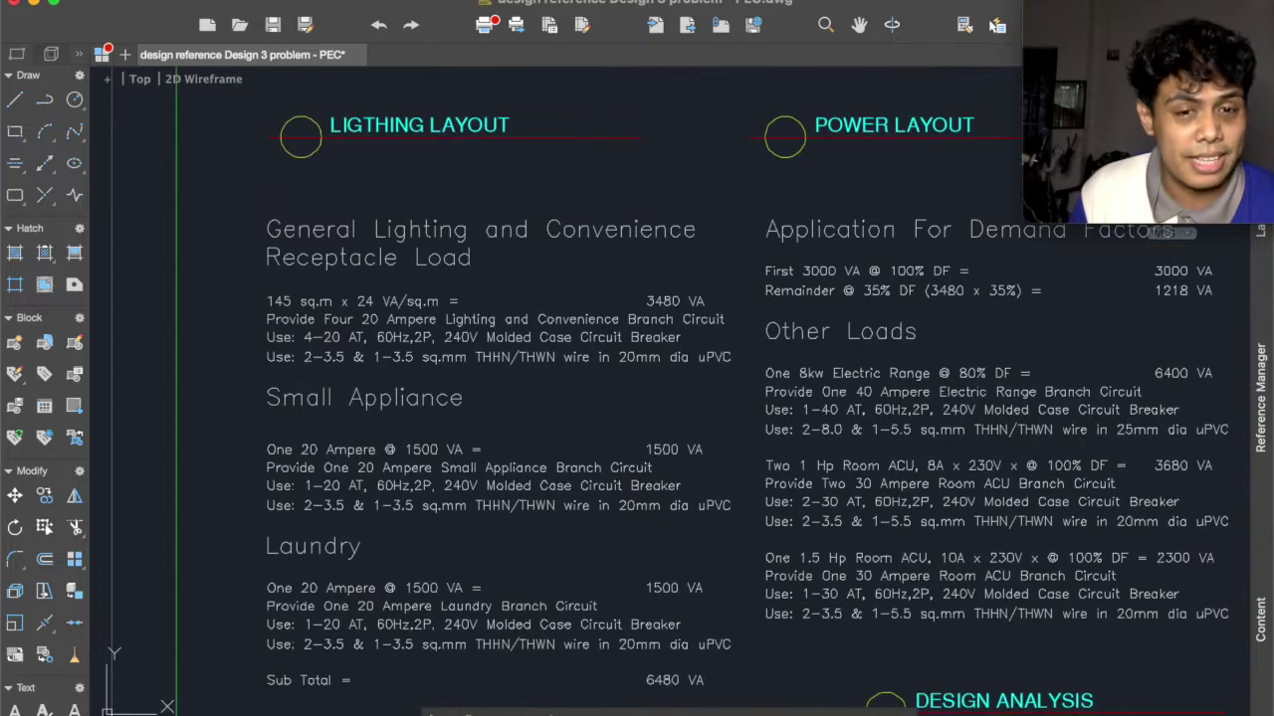
pyautogui.moveTo(751, 507); pyautogui.dragTo(709, 499)
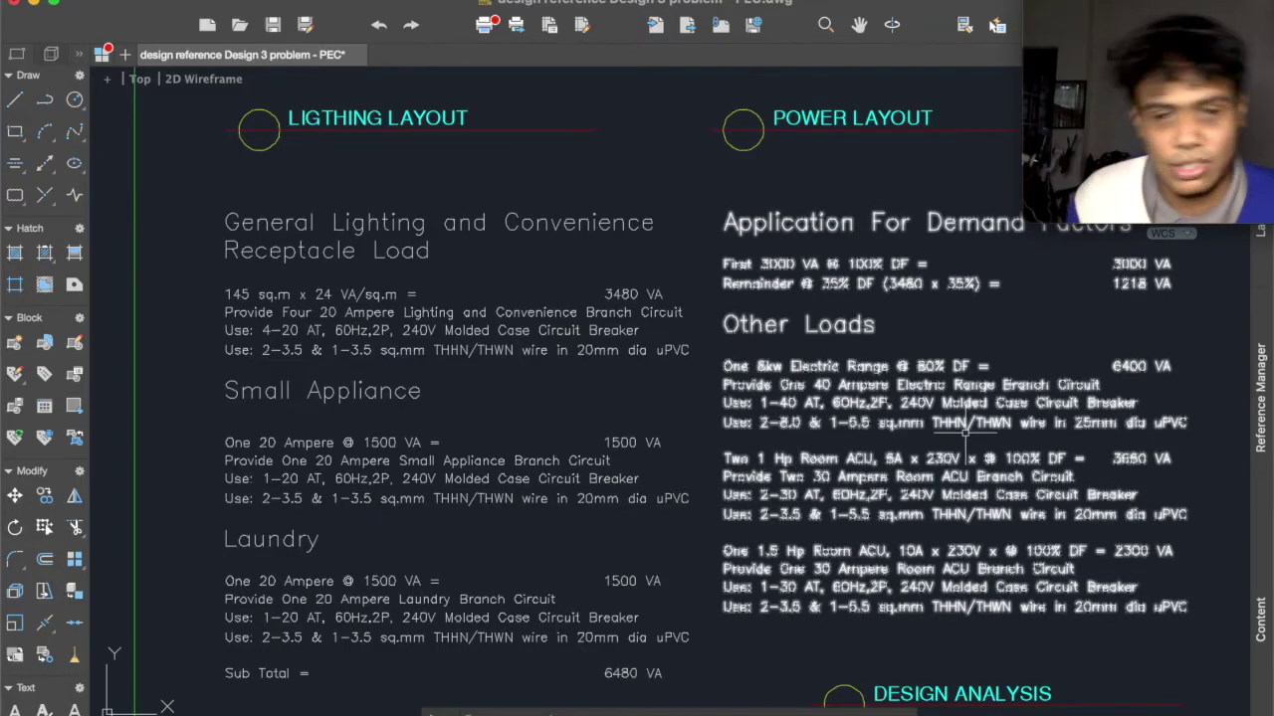
pyautogui.moveTo(1052, 441); pyautogui.dragTo(791, 435)
pyautogui.hscroll(3, 896, 424)
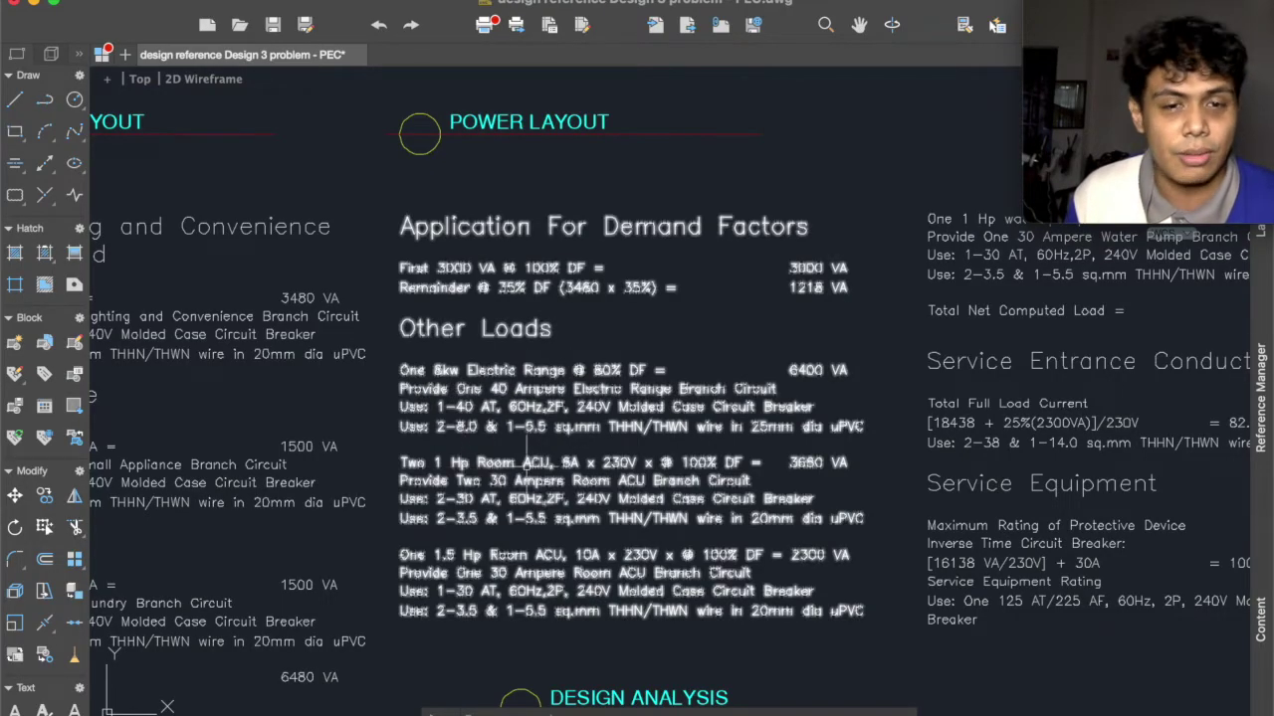
pyautogui.moveTo(853, 441); pyautogui.dragTo(701, 470)
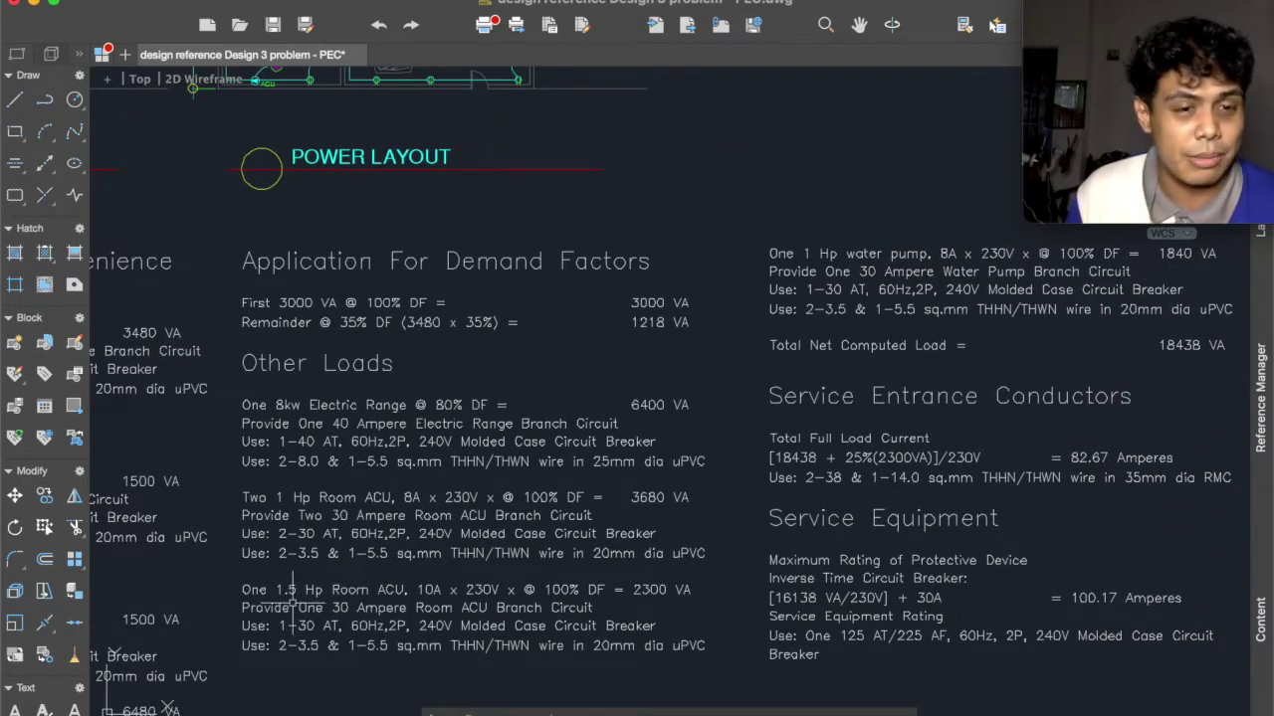
pyautogui.moveTo(388, 485)
pyautogui.mouseDown()
pyautogui.moveTo(710, 475)
pyautogui.moveTo(812, 456)
pyautogui.mouseUp()
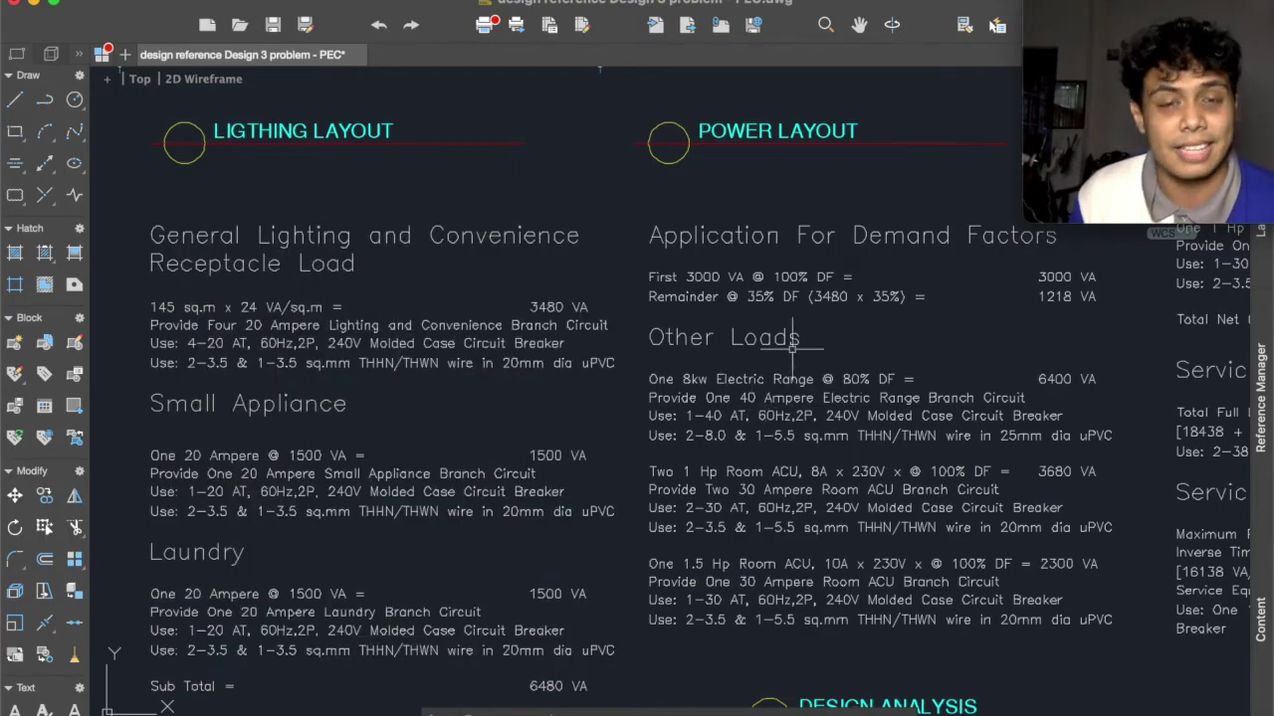
# Switch to the Excel schedule of loads and examine the voltage, watts and load amps formula of the lighting circuits 1 and 2
pyautogui.scroll(3, 808, 365)
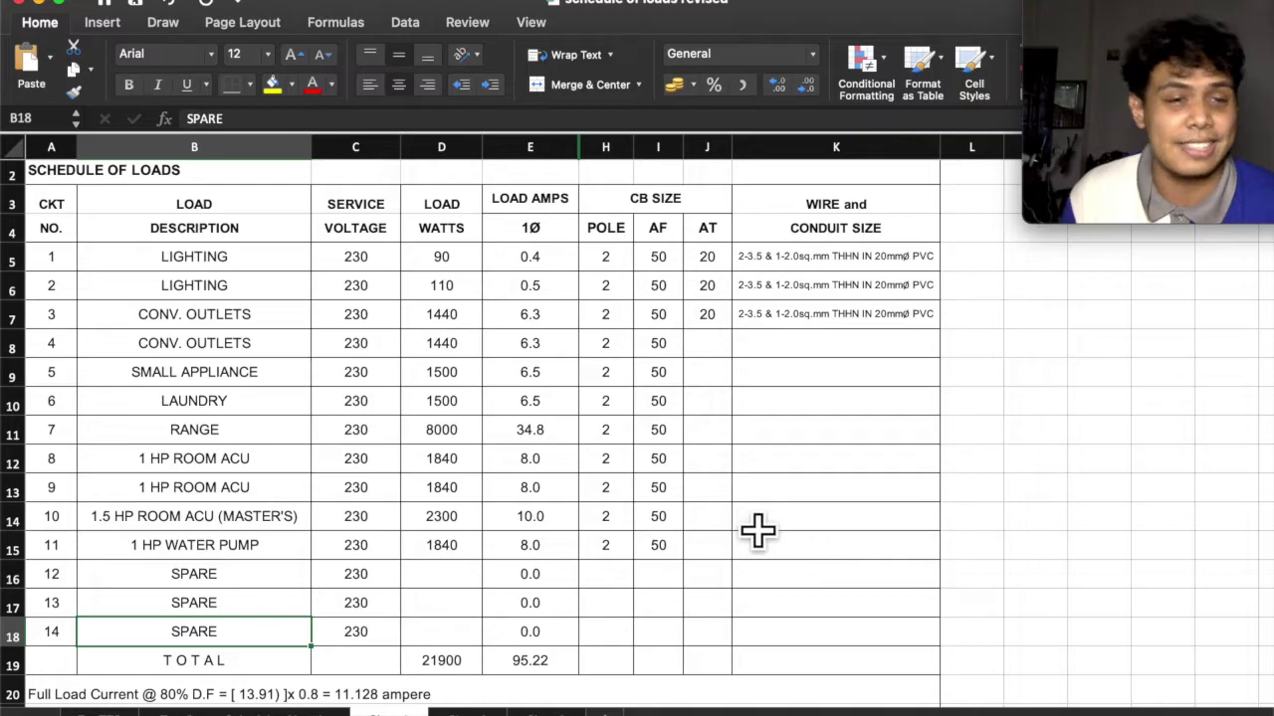
pyautogui.click(281, 267)
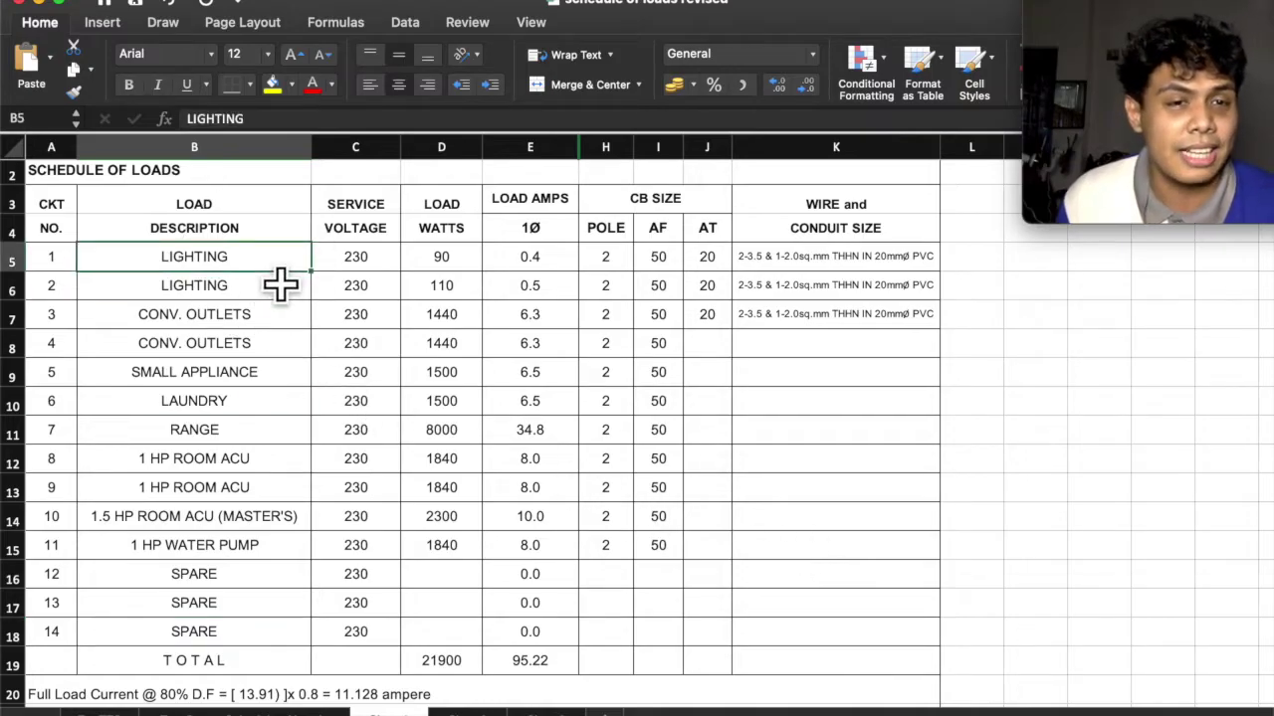
pyautogui.press('Right')
pyautogui.press('Right')
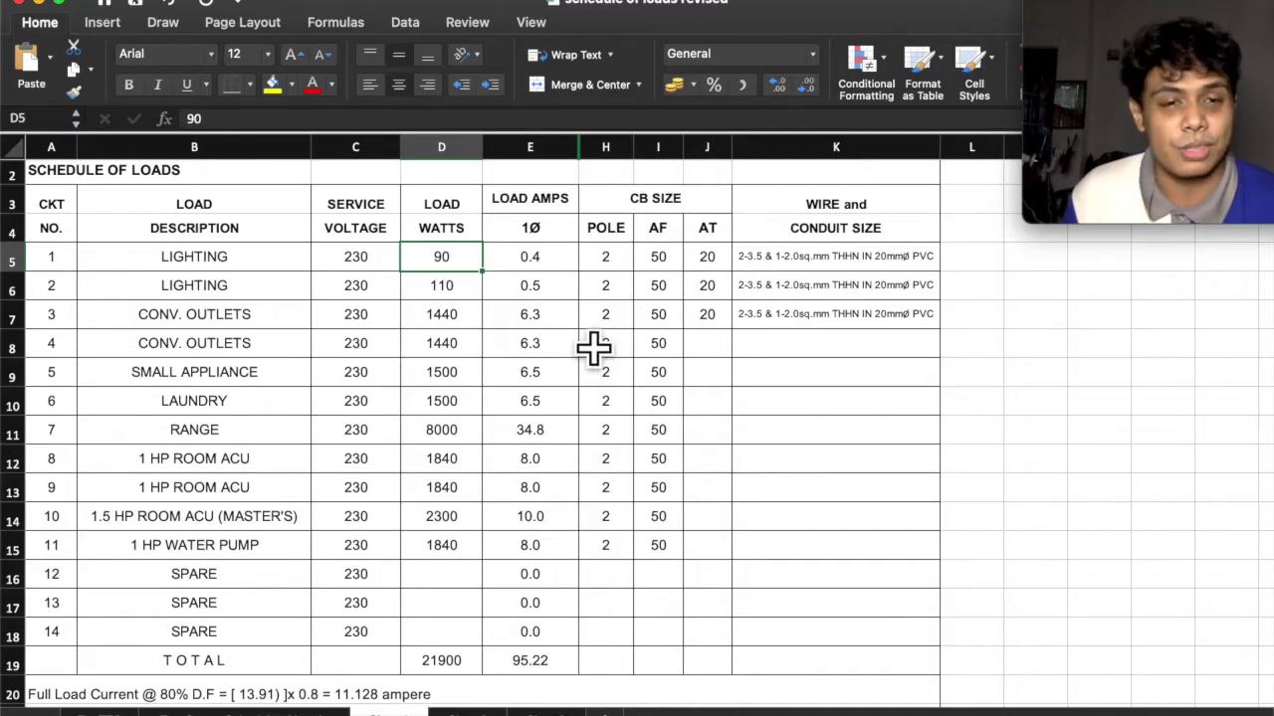
pyautogui.press('Down')
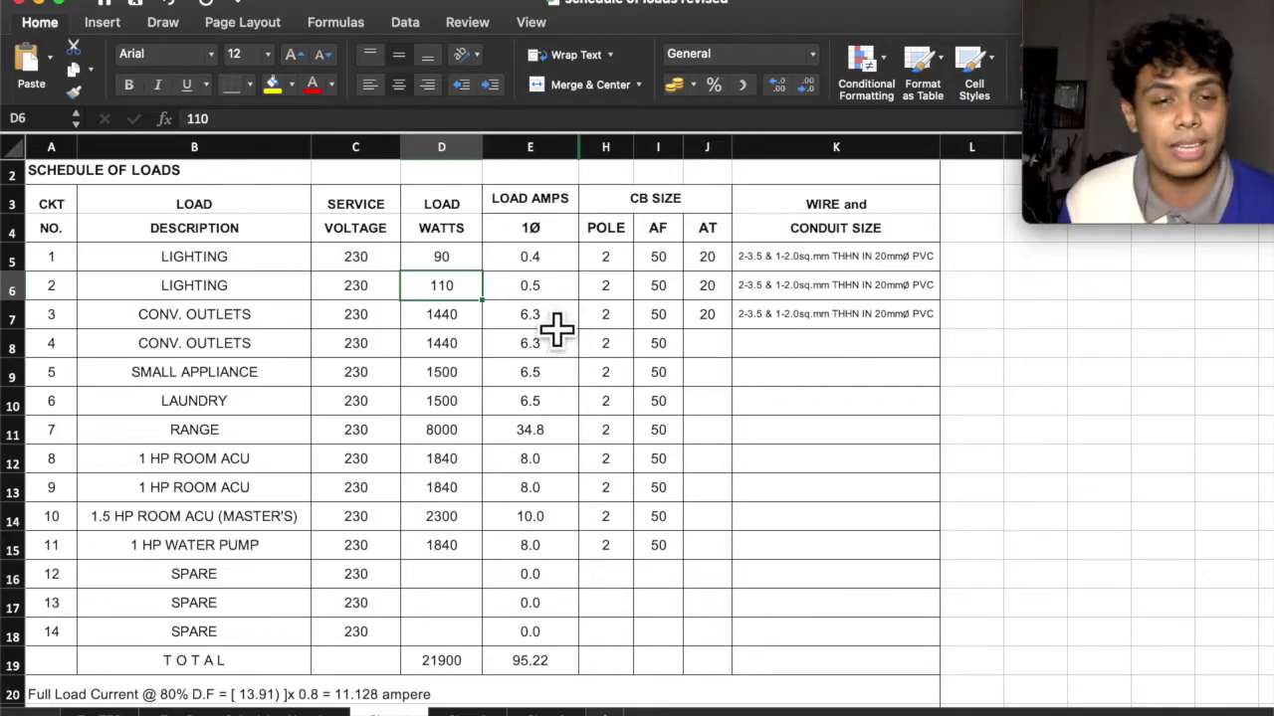
pyautogui.press('Up')
pyautogui.press('Right')
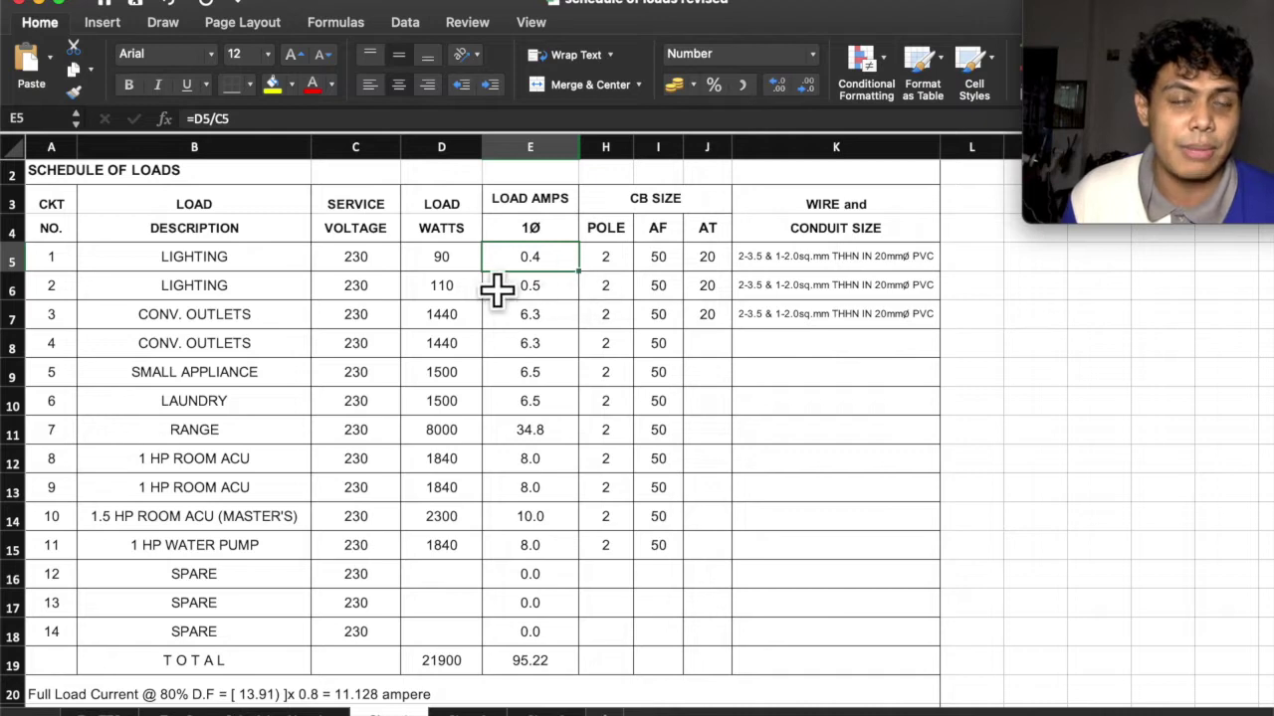
pyautogui.press('Left')
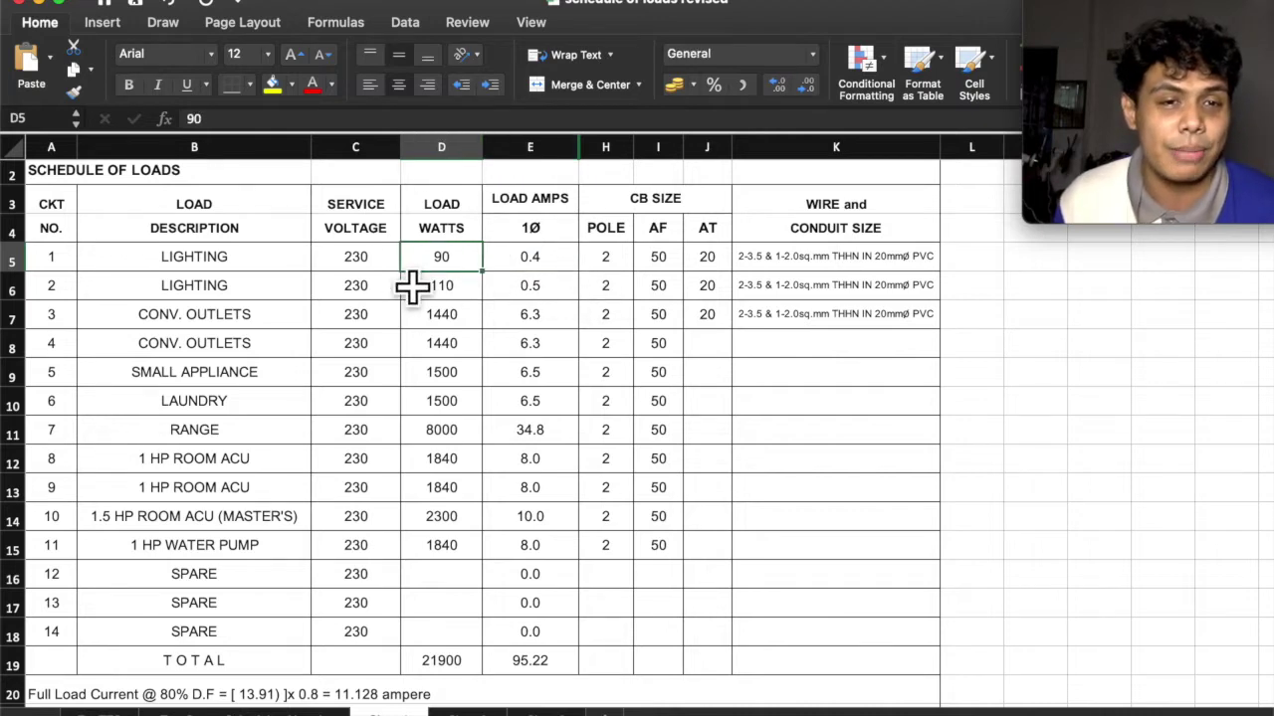
pyautogui.press('Left')
pyautogui.press('Right')
pyautogui.press('Right')
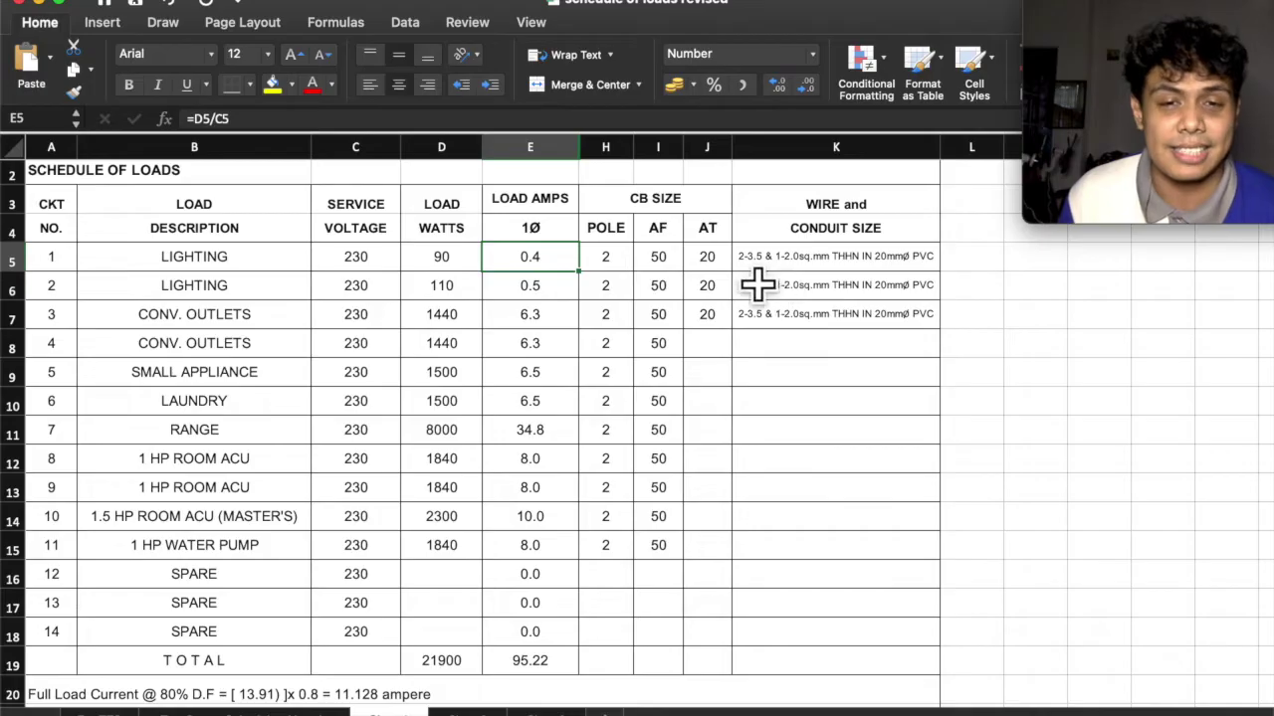
# Enter an AT rating of 20 for circuits 4, 5 and 6 (convenience outlets, small appliance and laundry)
pyautogui.press('Right')
pyautogui.press('Right')
pyautogui.press('Right')
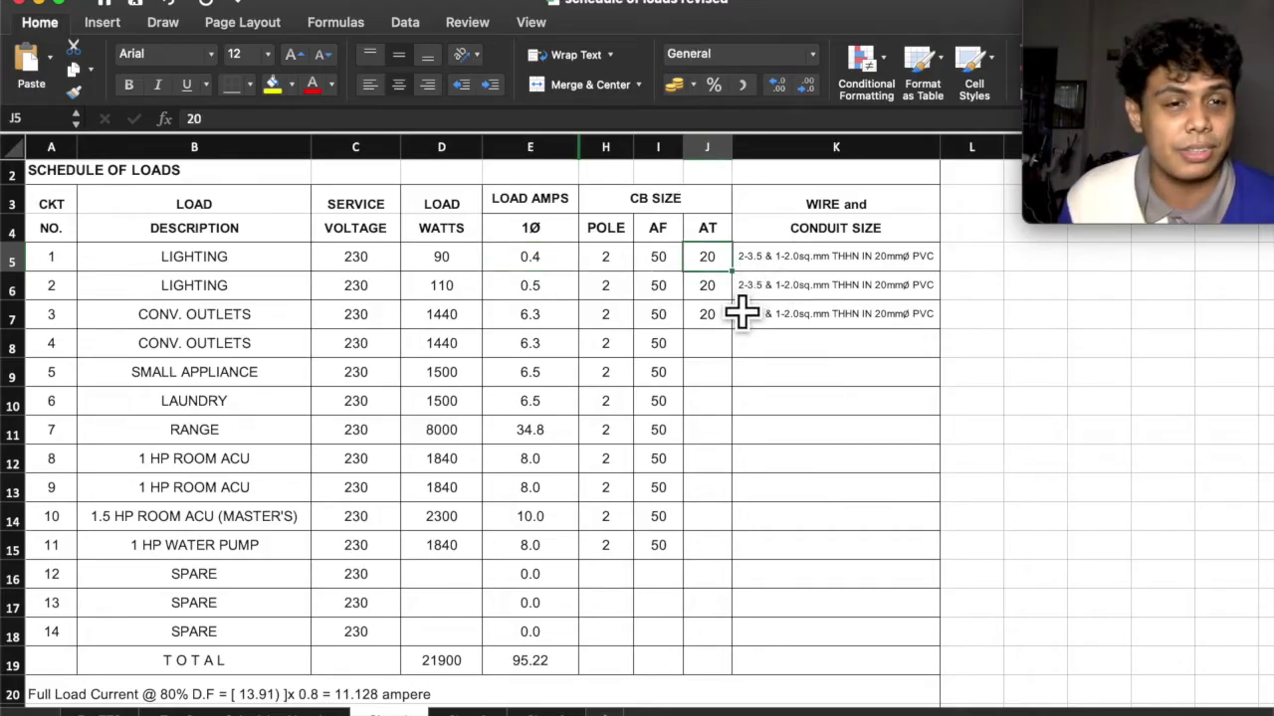
pyautogui.press('Down')
pyautogui.press('Down')
pyautogui.press('Down')
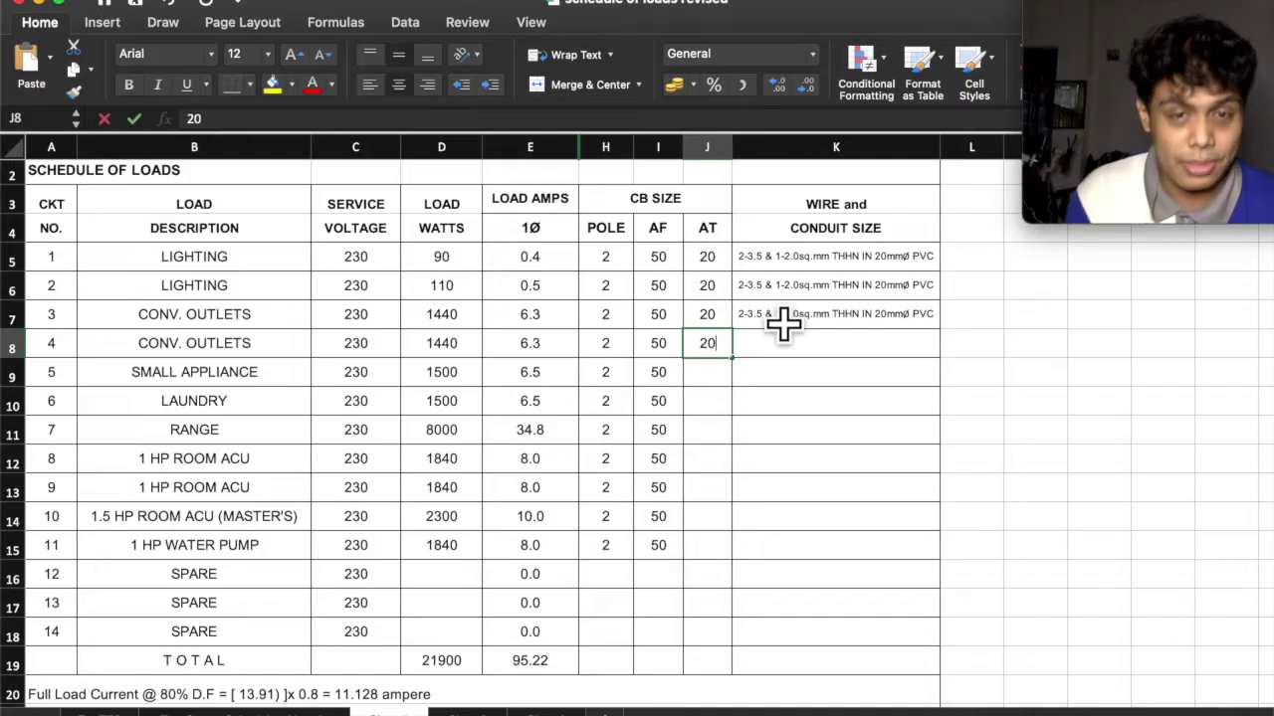
pyautogui.press('Return')
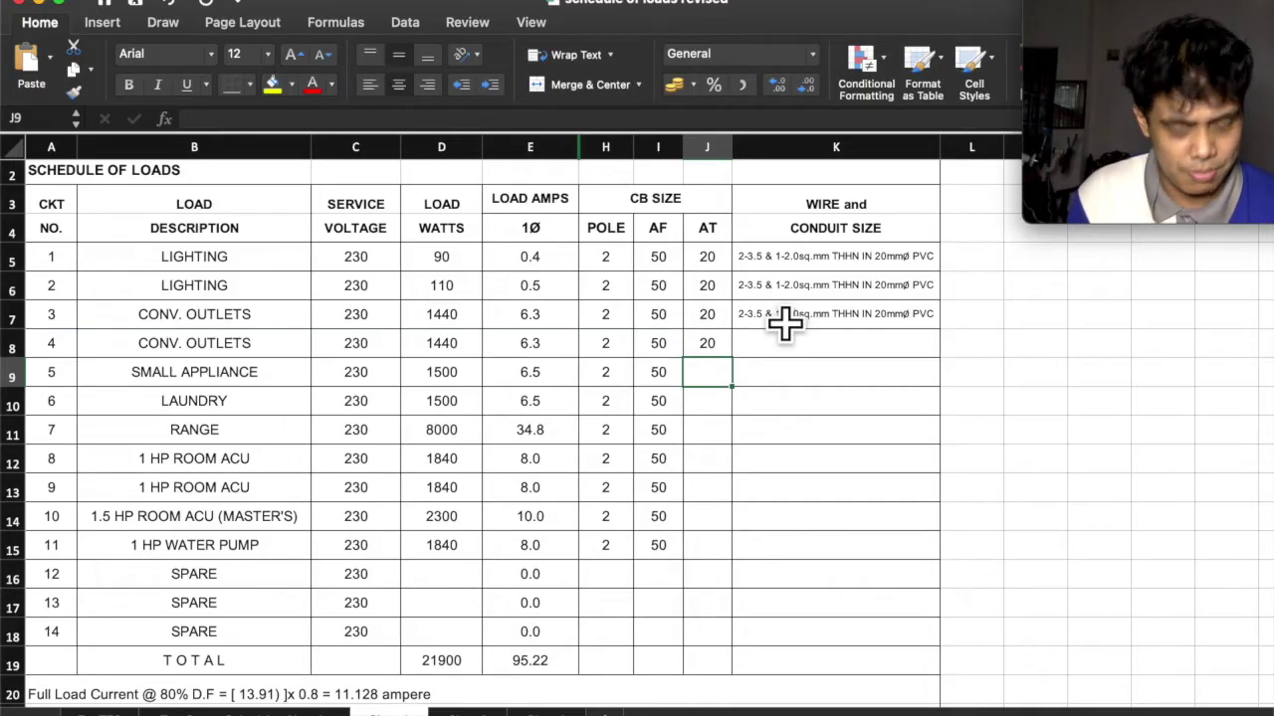
pyautogui.press('Return')
pyautogui.write('20')
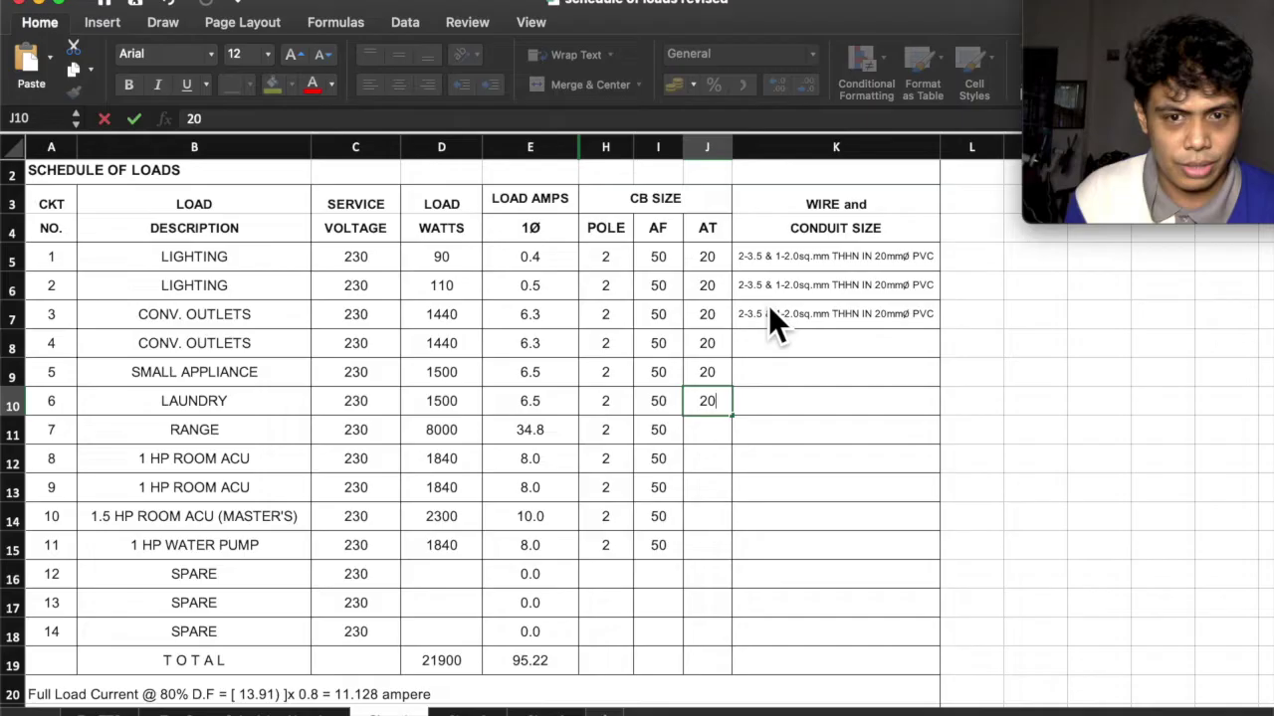
pyautogui.press('Return')
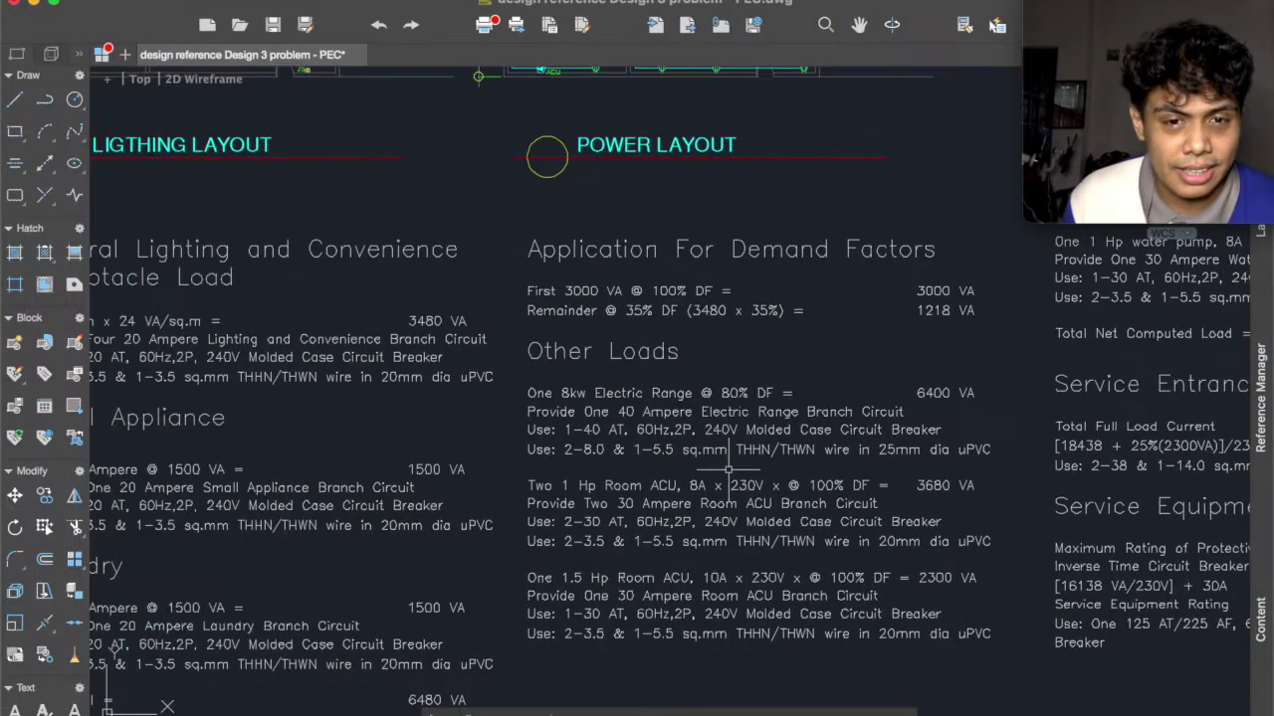
# Check the electric range breaker under Other Loads in the AutoCAD drawing and set the range's AT rating to 40 in the Excel schedule
pyautogui.scroll(5, 647, 459)
pyautogui.scroll(-3, 647, 460)
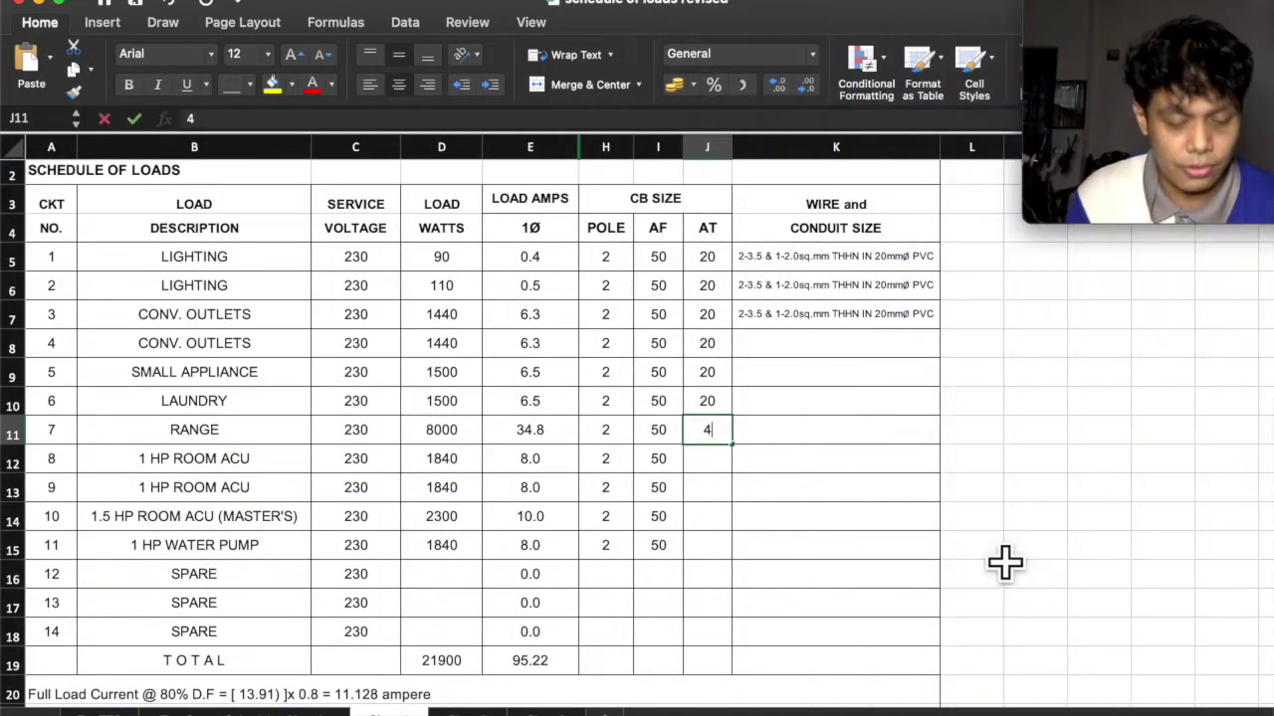
pyautogui.write('0')
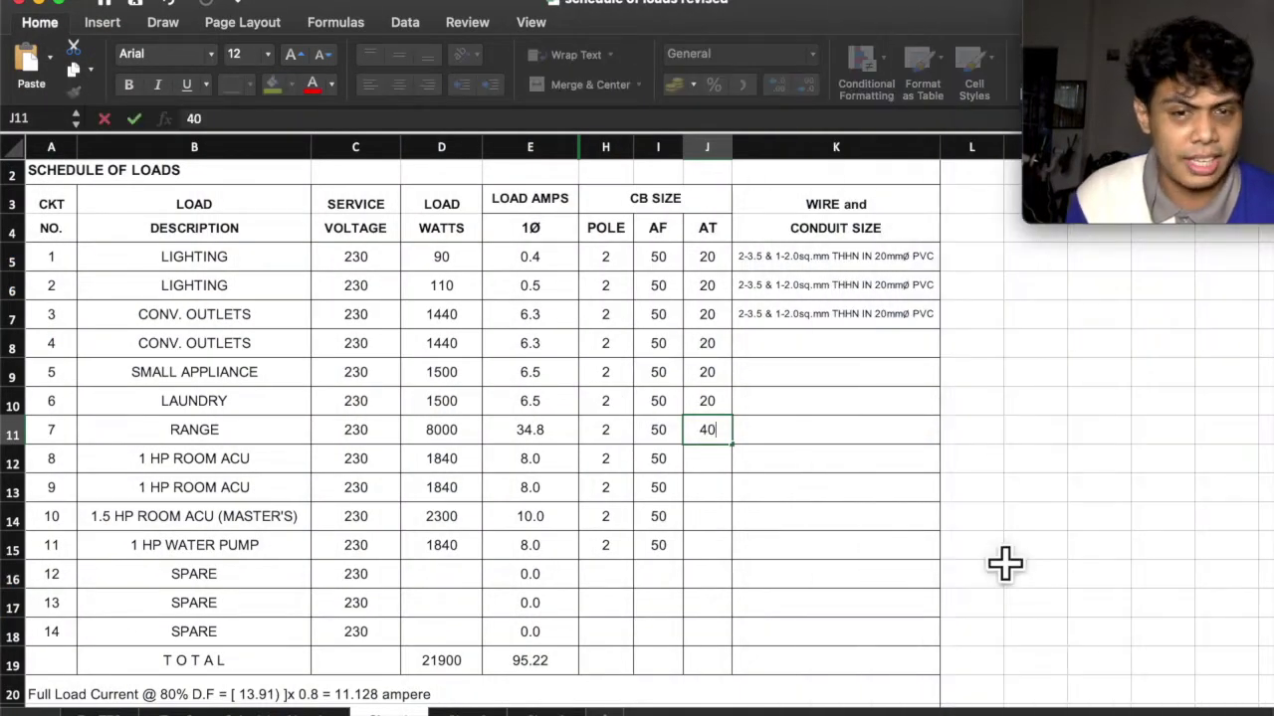
pyautogui.press('Return')
# Enter an AT rating of 30 for circuits 8 to 11, covering the three room ACUs and the water pump
pyautogui.write('30')
pyautogui.press('Return')
pyautogui.write('3')
pyautogui.press('Return')
pyautogui.write('30')
pyautogui.press('Return')
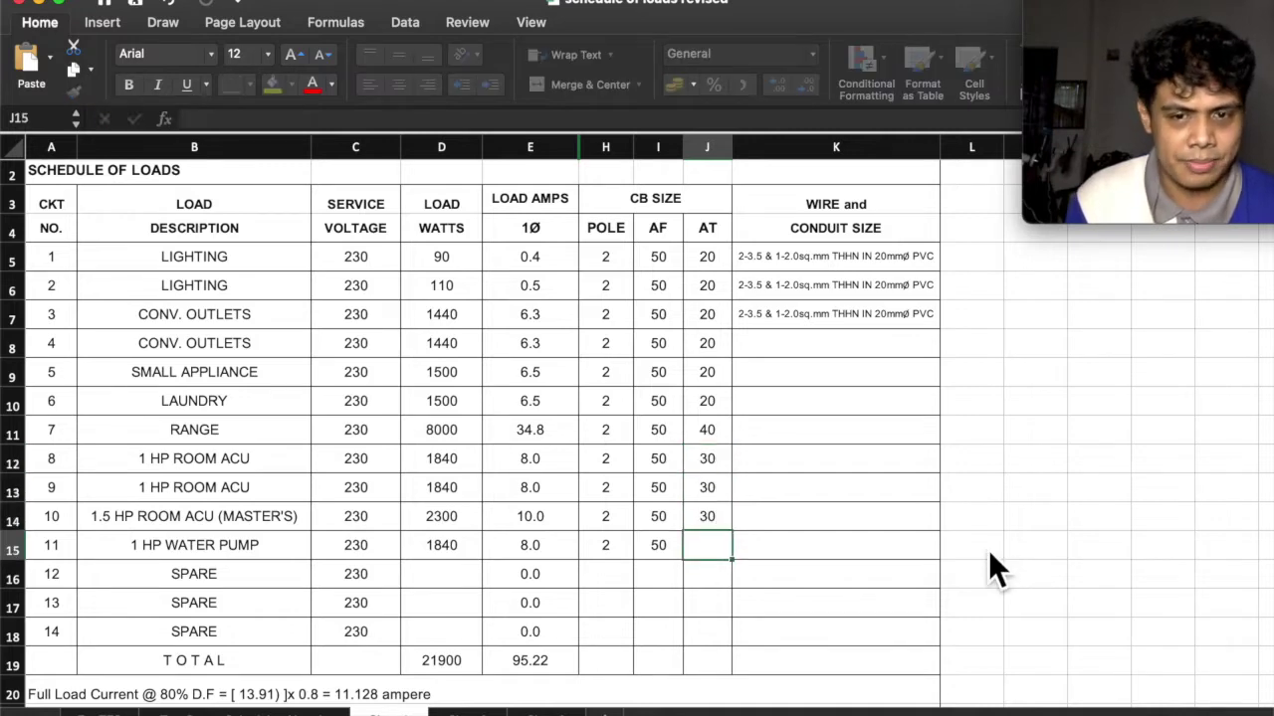
pyautogui.write('30')
pyautogui.press('Return')
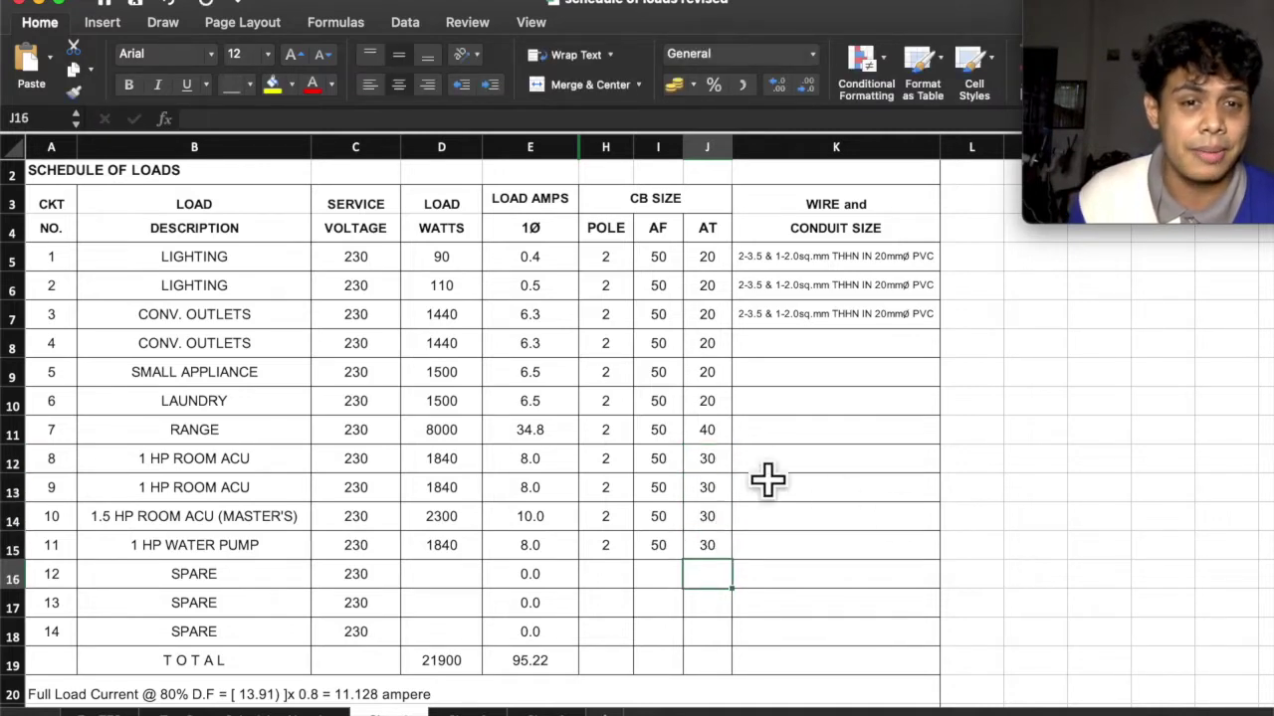
# Review the load watts and load amps of the convenience outlets, small appliance, laundry and range circuits
pyautogui.click(460, 326)
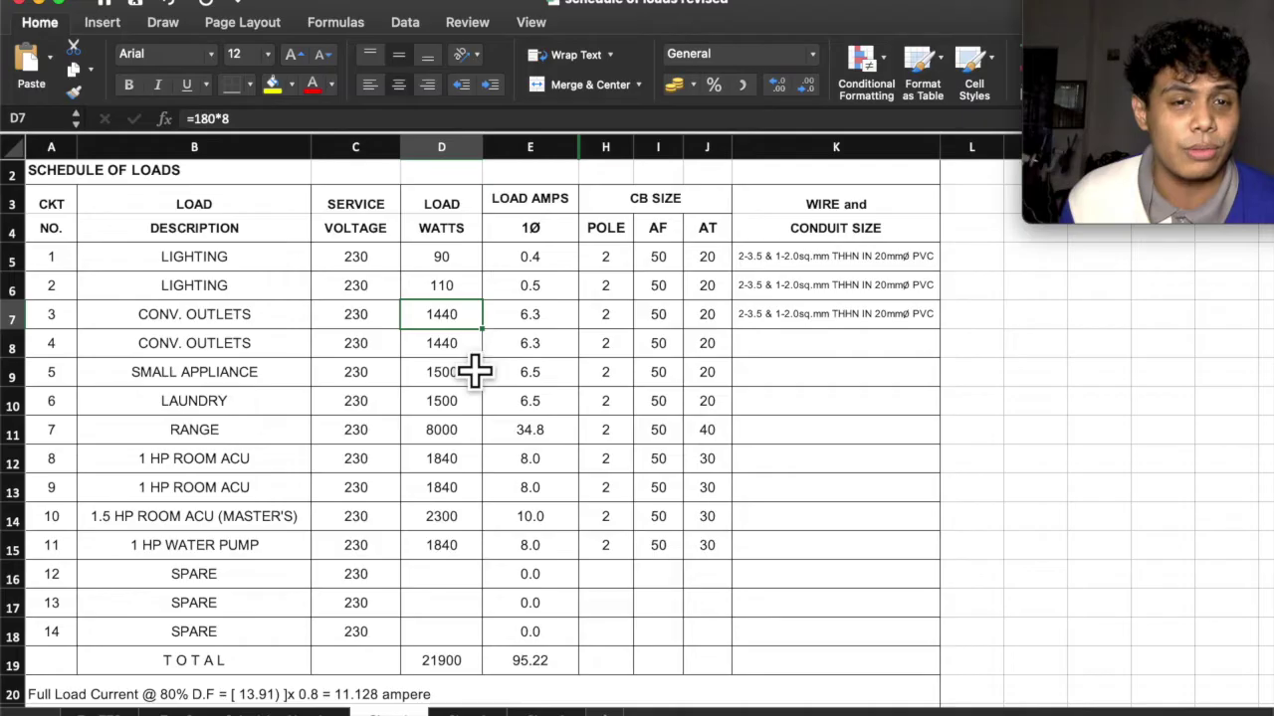
pyautogui.press('Down')
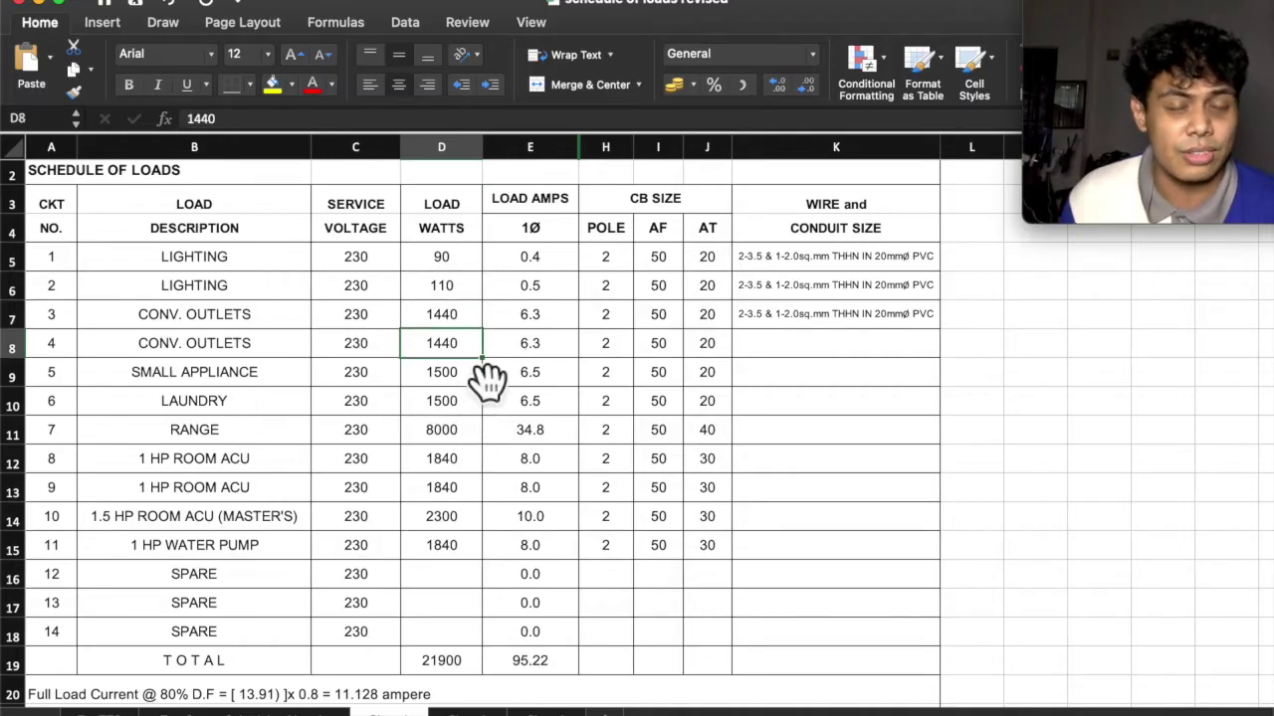
pyautogui.click(549, 342)
pyautogui.click(553, 376)
pyautogui.click(538, 340)
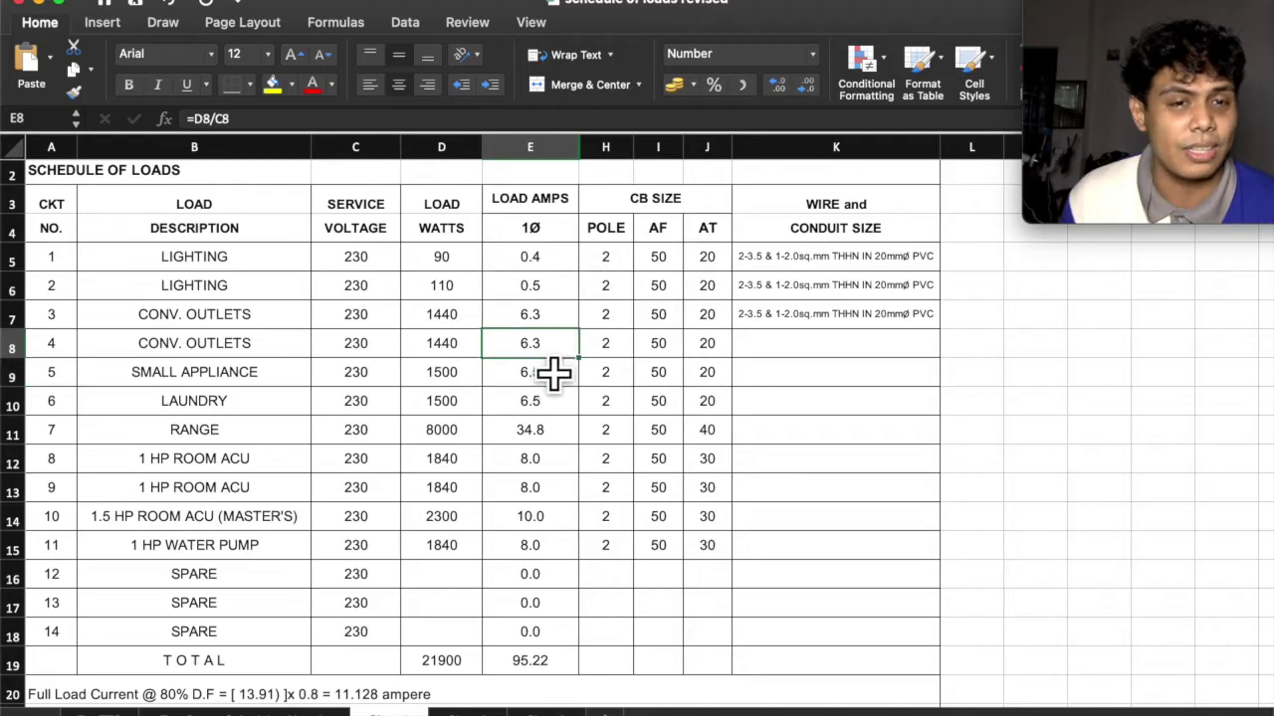
pyautogui.click(438, 383)
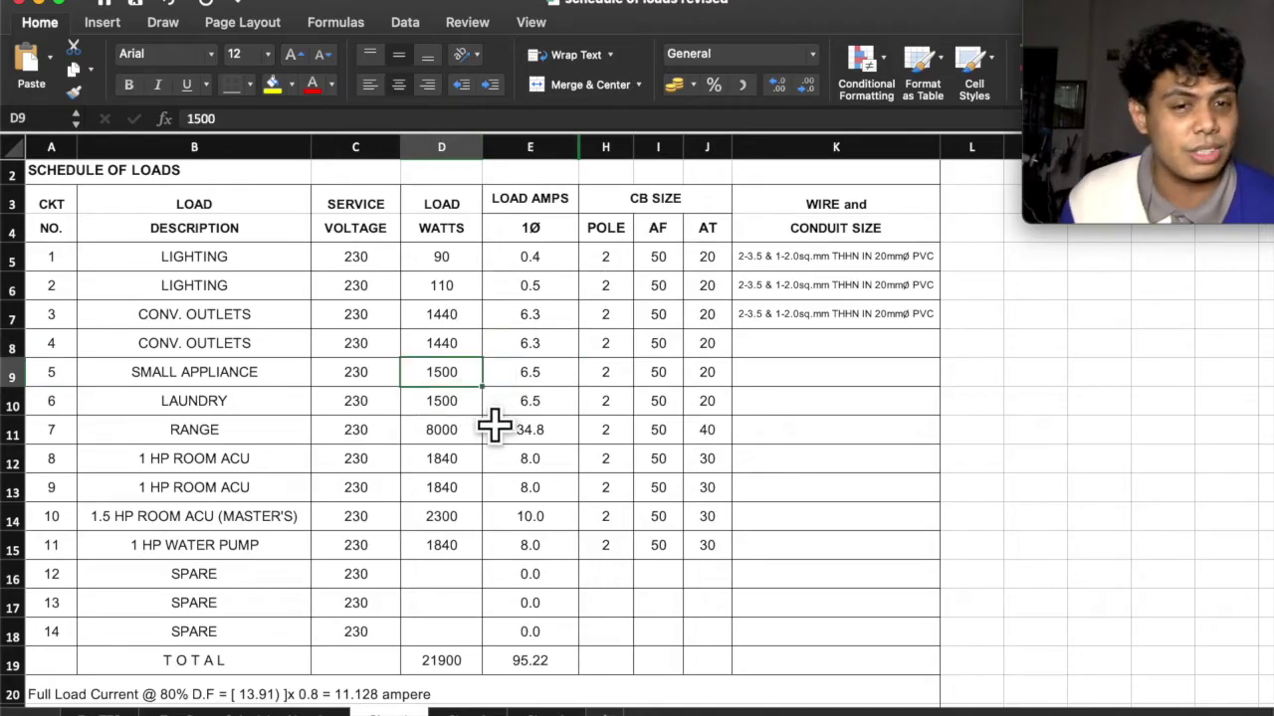
pyautogui.press('Down')
pyautogui.press('Down')
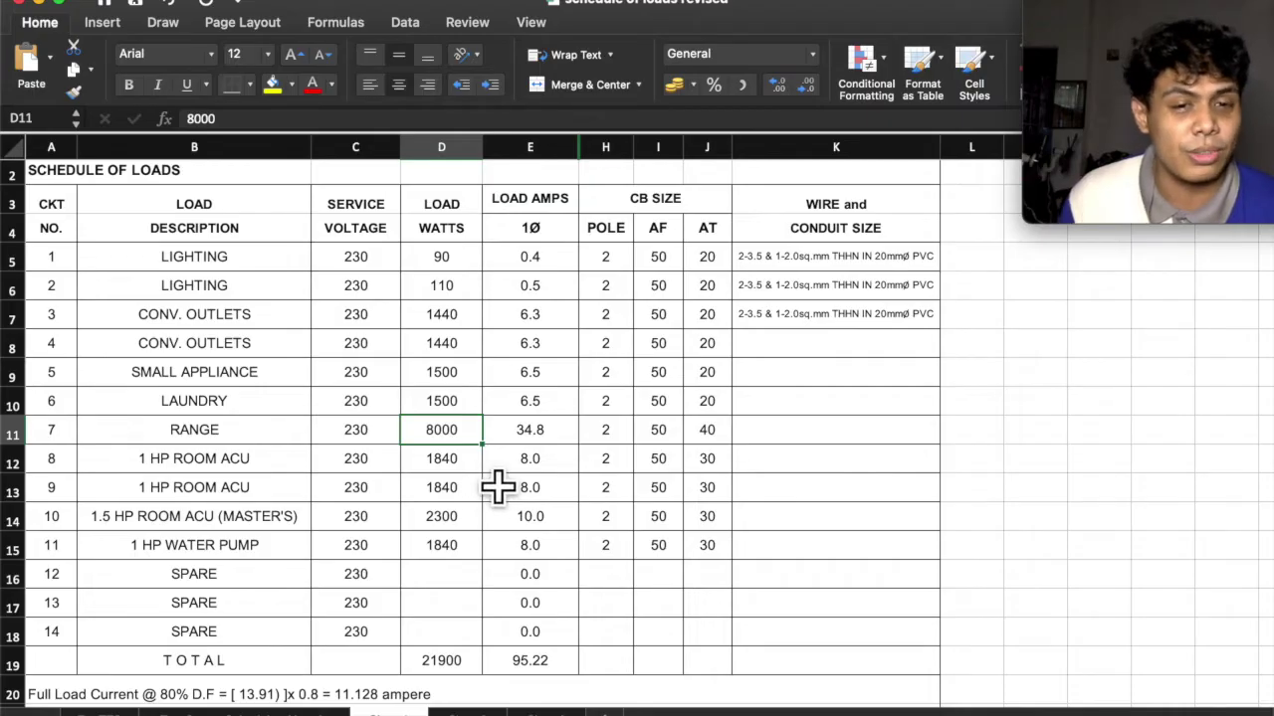
# Review the load watts of the room ACU and water pump circuits and the formula for the total load amps
pyautogui.click(476, 466)
pyautogui.press('Down')
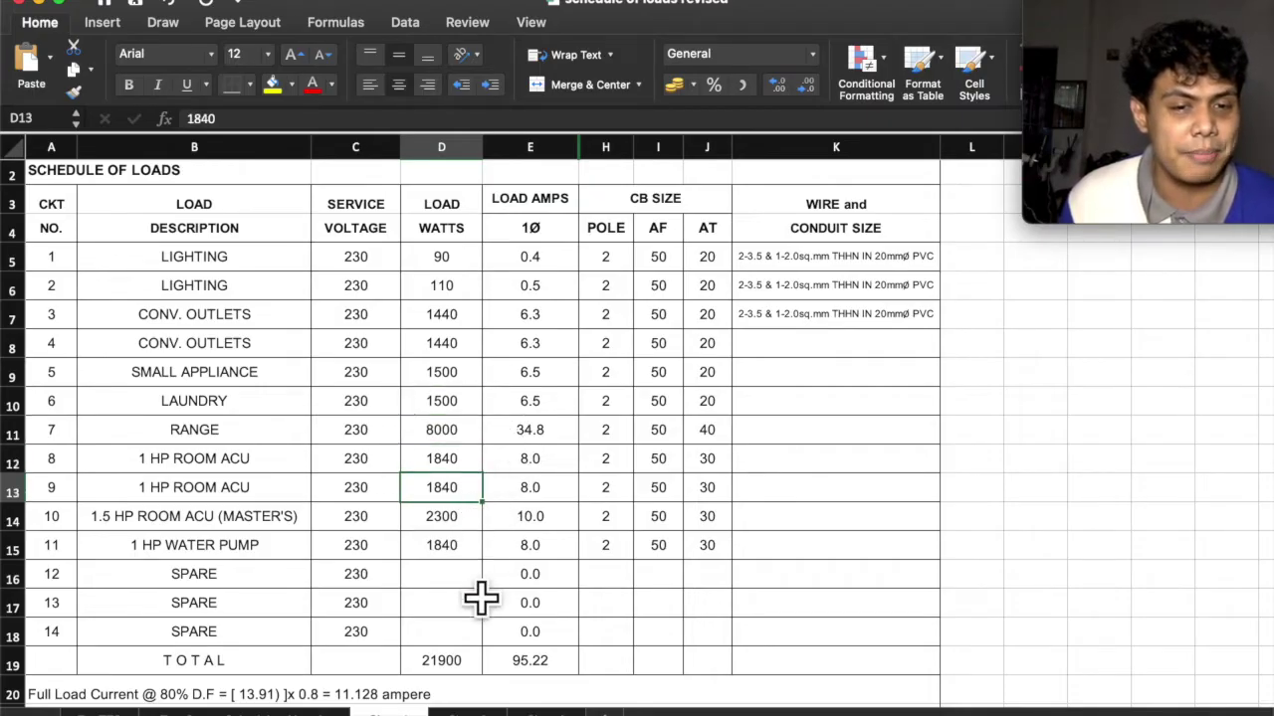
pyautogui.press('Down')
pyautogui.press('Down')
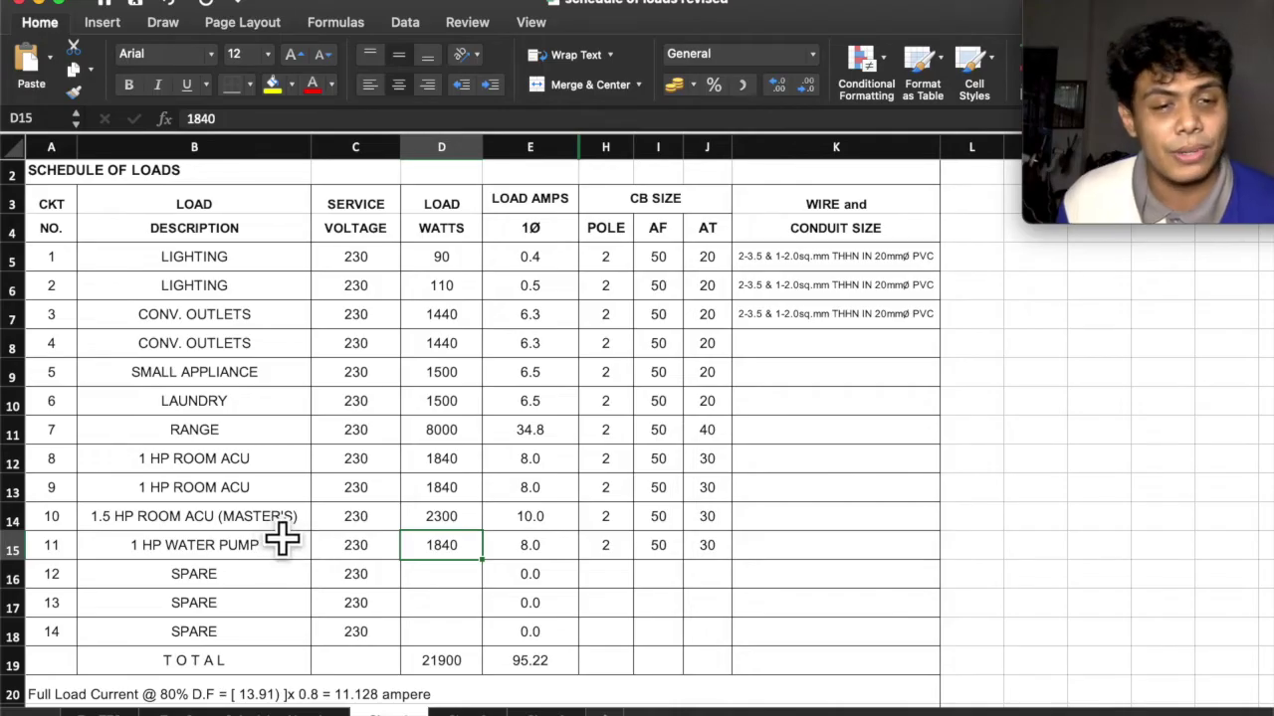
pyautogui.press('Up')
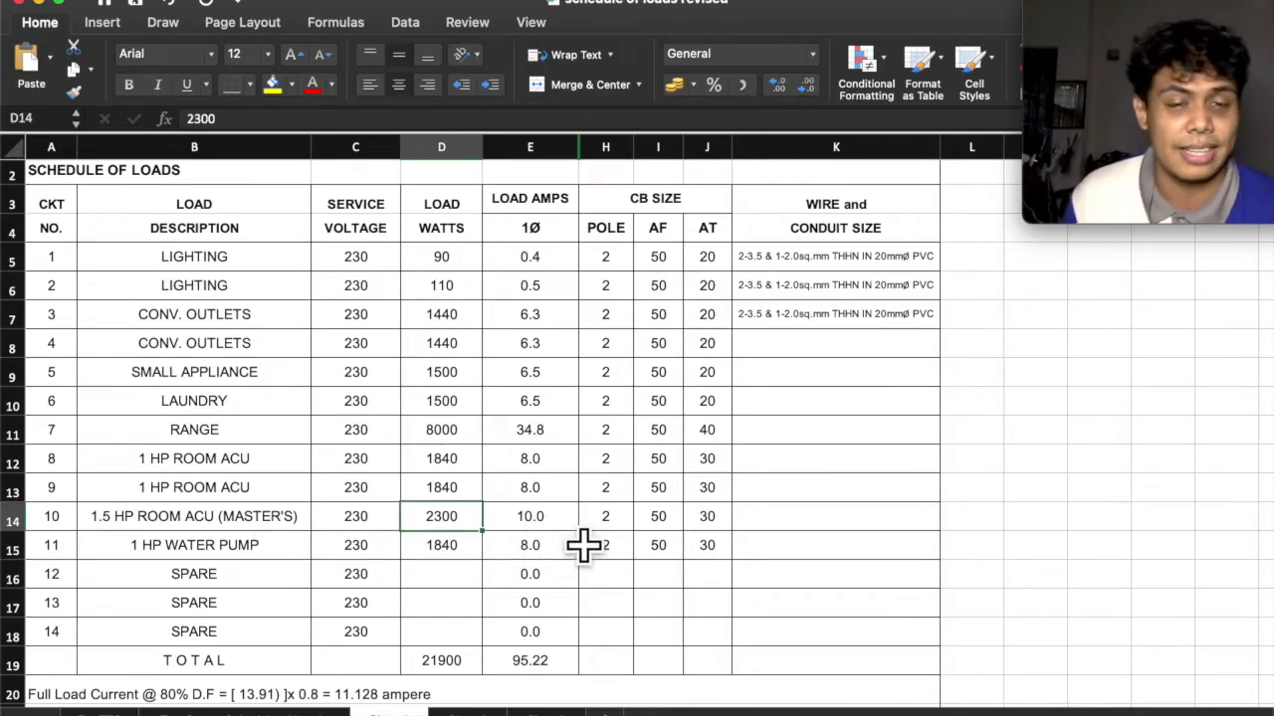
pyautogui.scroll(-1, 568, 537)
pyautogui.scroll(-1, 559, 668)
pyautogui.click(559, 635)
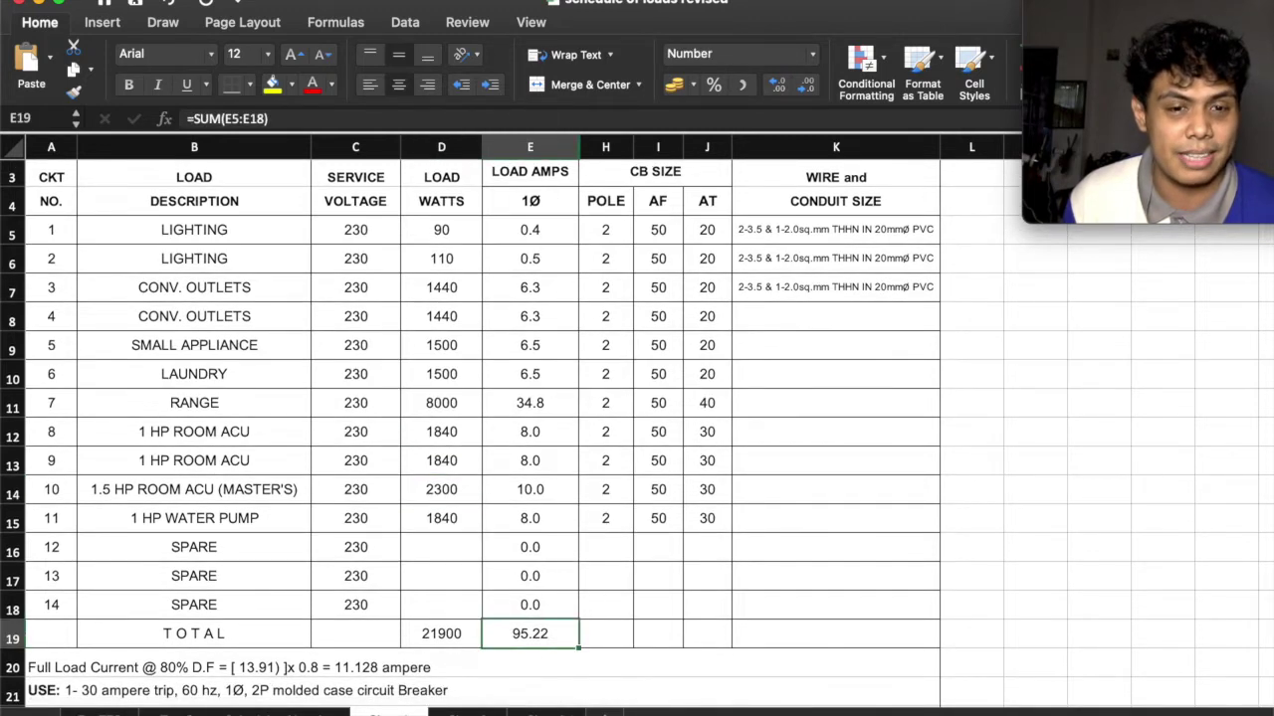
pyautogui.scroll(2, 901, 360)
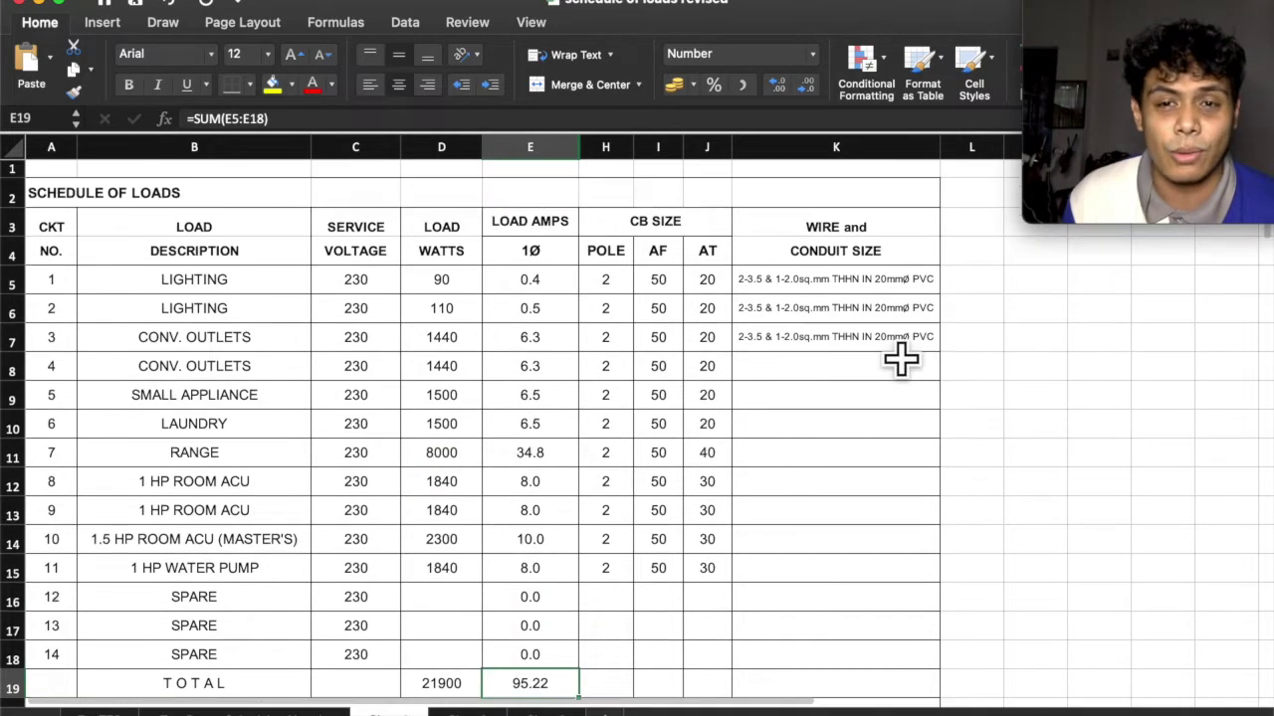
# Copy circuit 3's wire and conduit size, 2-3.5 & 1-2.0sq.mm THHN IN 20mmØ PVC, to circuits 4 through 11
pyautogui.click(895, 338)
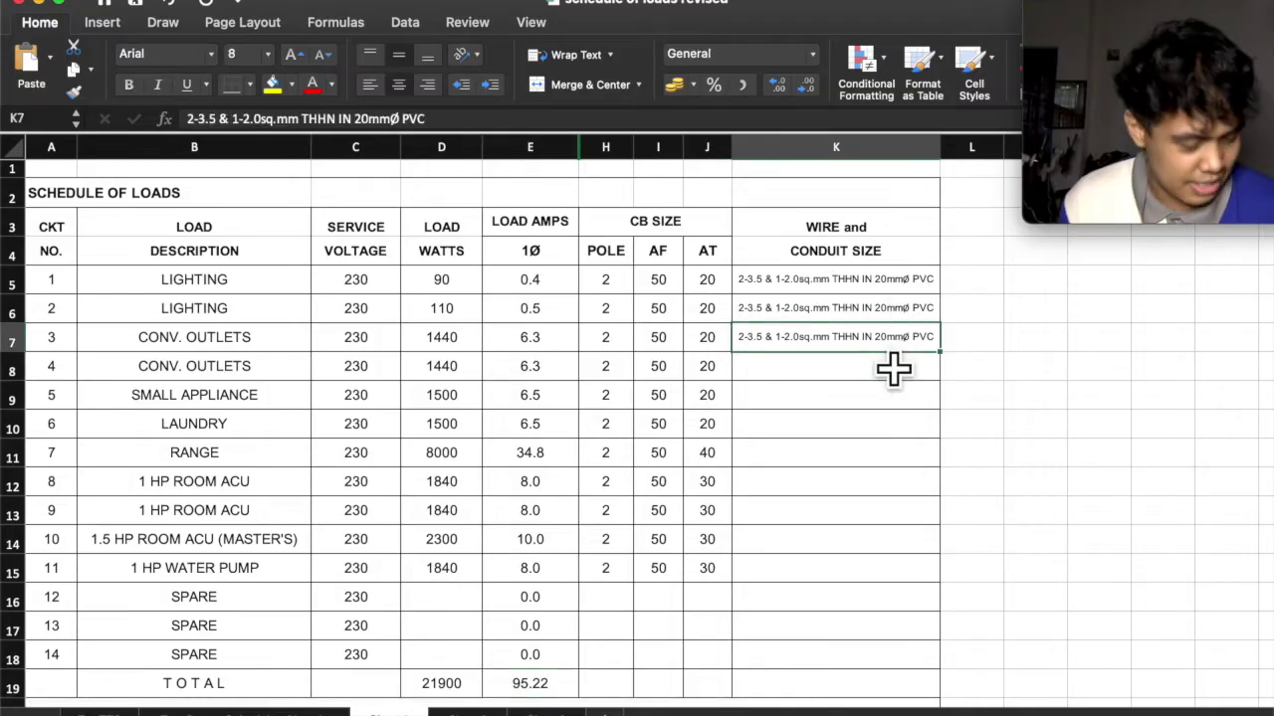
pyautogui.press('Down')
pyautogui.write('2-3.5 & 1-2.0sq.mm THHN IN 20mmØ PVC')
pyautogui.press('Down')
pyautogui.write('2-3.5 & 1-2.0sq.mm THHN IN 20mmØ PVC')
pyautogui.press('Down')
pyautogui.write('2-3.5 & 1-2.0sq.mm THHN IN 20mmØ PVC')
pyautogui.press('Down')
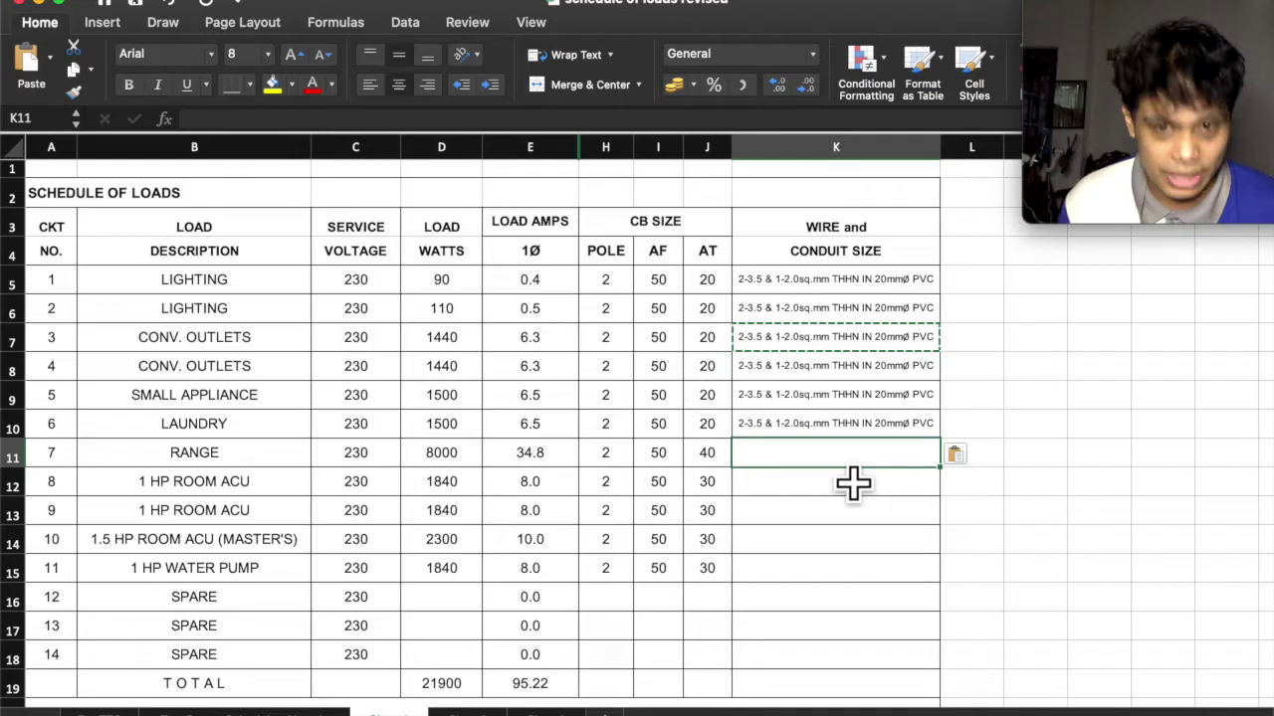
pyautogui.write('2-3.5 & 1-2.0sq.mm THHN IN 20mmØ PVC')
pyautogui.press('Down')
pyautogui.write('2-3.5 & 1-2.0sq.mm THHN IN 20mmØ PVC')
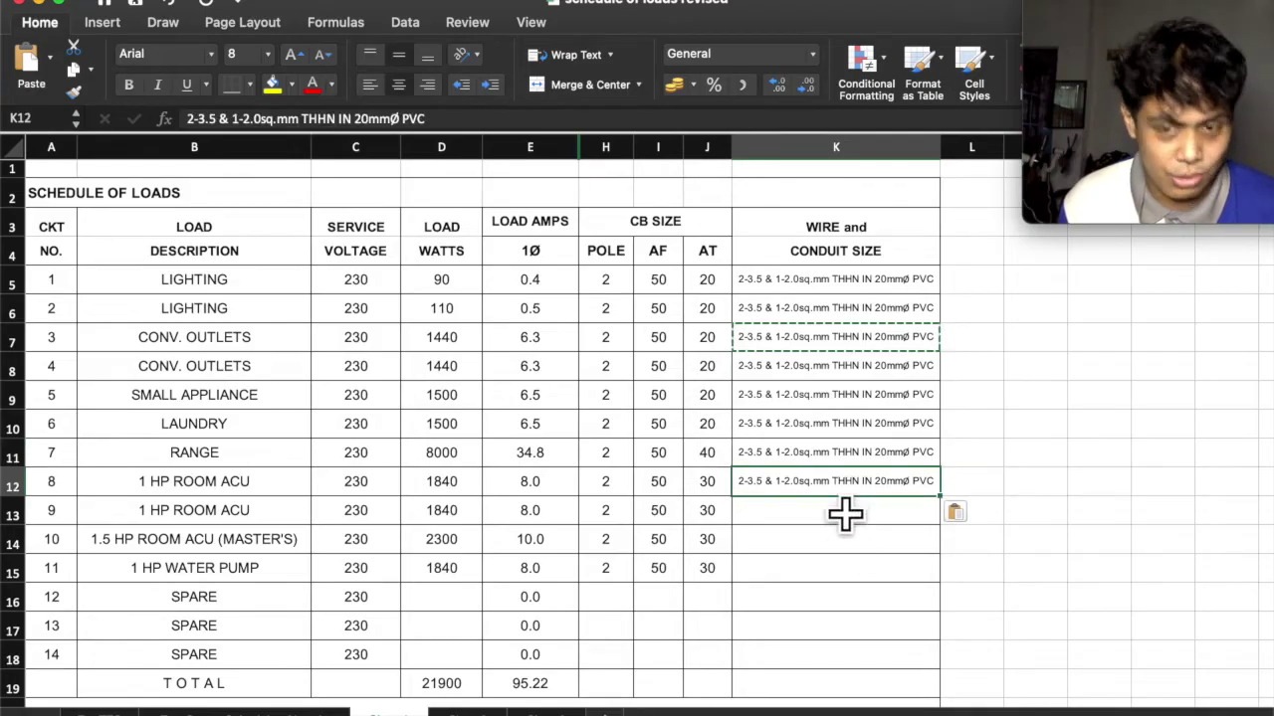
pyautogui.press('Down')
pyautogui.press('super+v')
pyautogui.press('Down')
pyautogui.press('super+v')
pyautogui.press('Down')
pyautogui.write('2-3.5 & 1-2.0sq.mm THHN IN 20mmØ PVC')
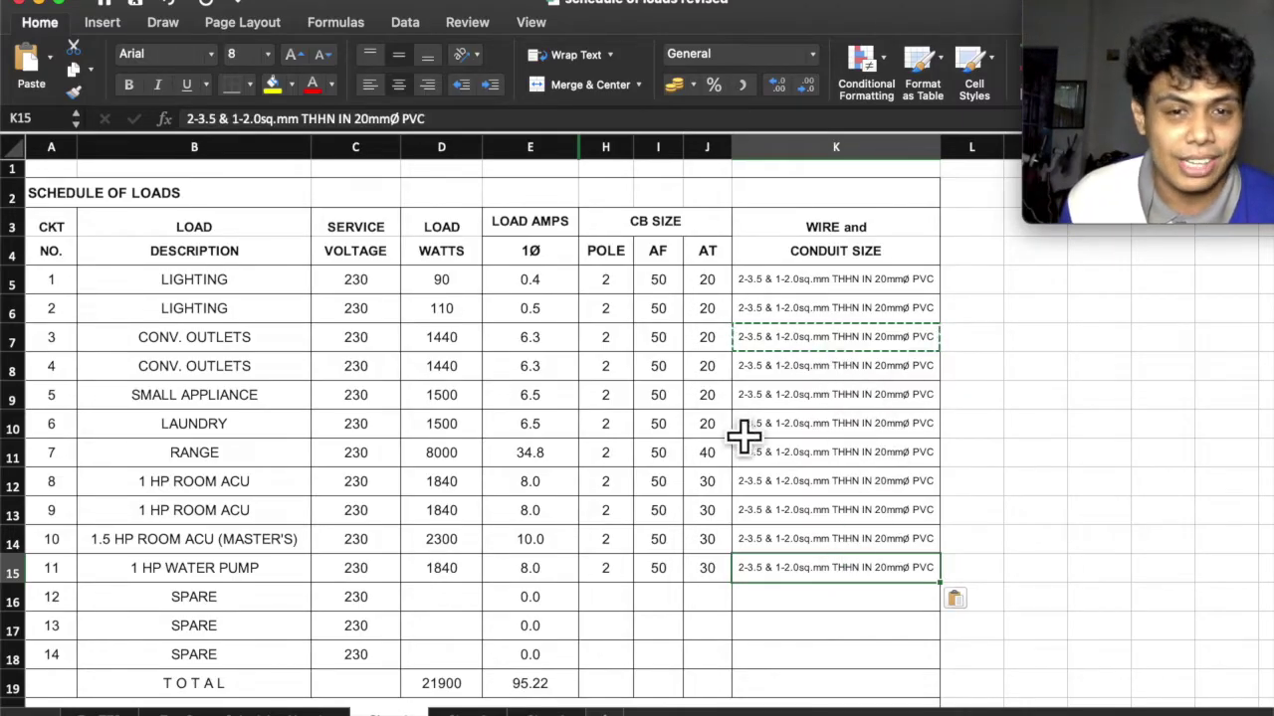
# Change the wire sizes in the range circuit's wire and conduit entry to 2-8.0 & 1-5.5sq.mm
pyautogui.click(811, 458)
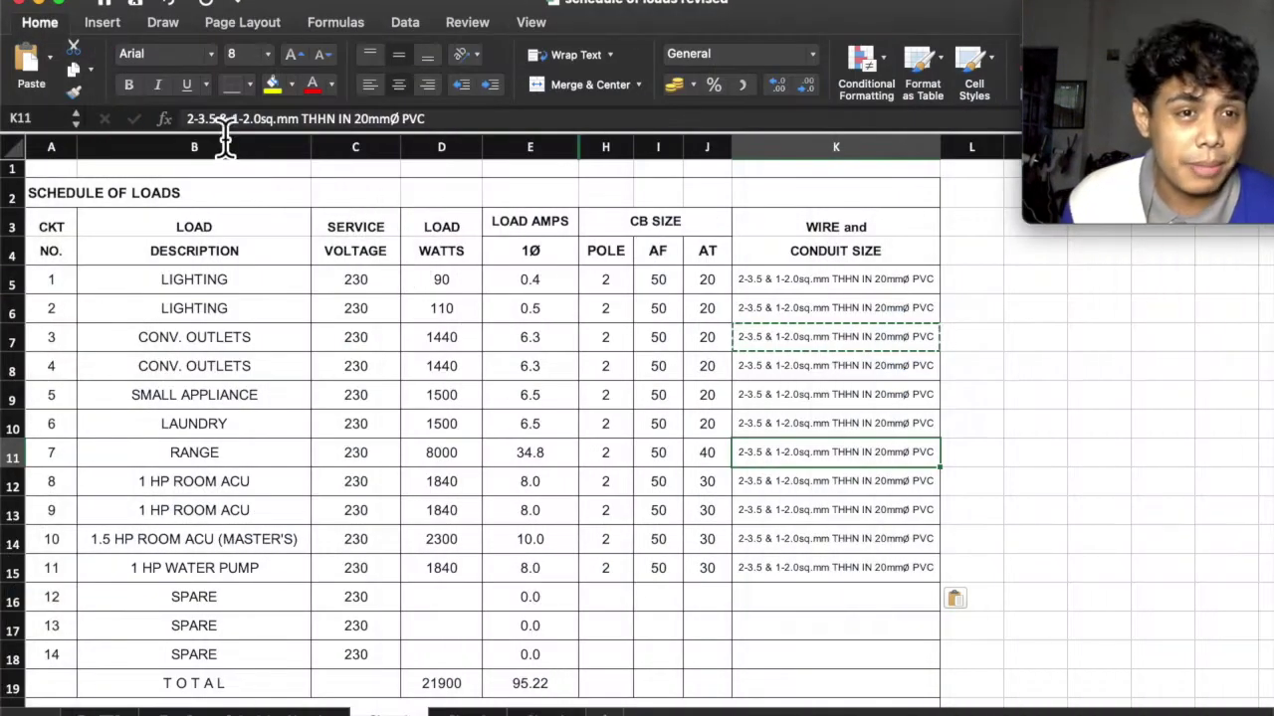
pyautogui.moveTo(216, 119); pyautogui.dragTo(199, 118)
pyautogui.write('8.0')
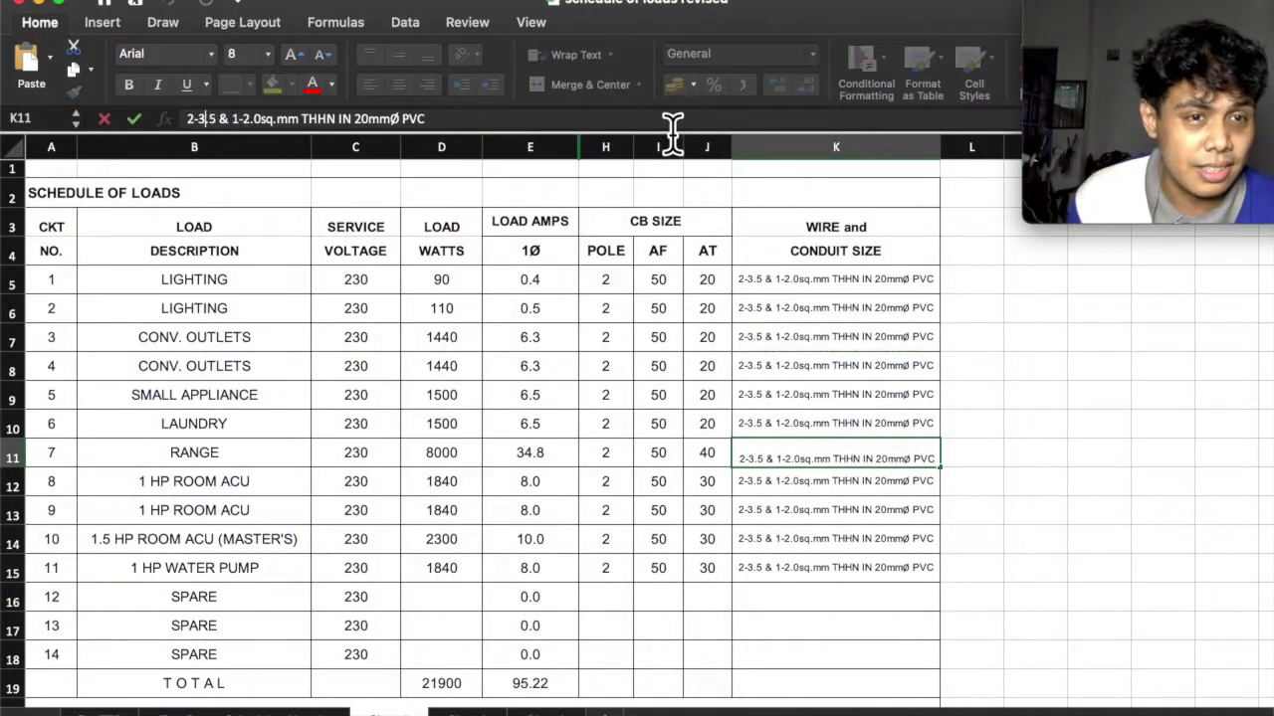
pyautogui.press('Right')
pyautogui.press('Right')
pyautogui.press('Right')
pyautogui.press('Right')
pyautogui.press('Right')
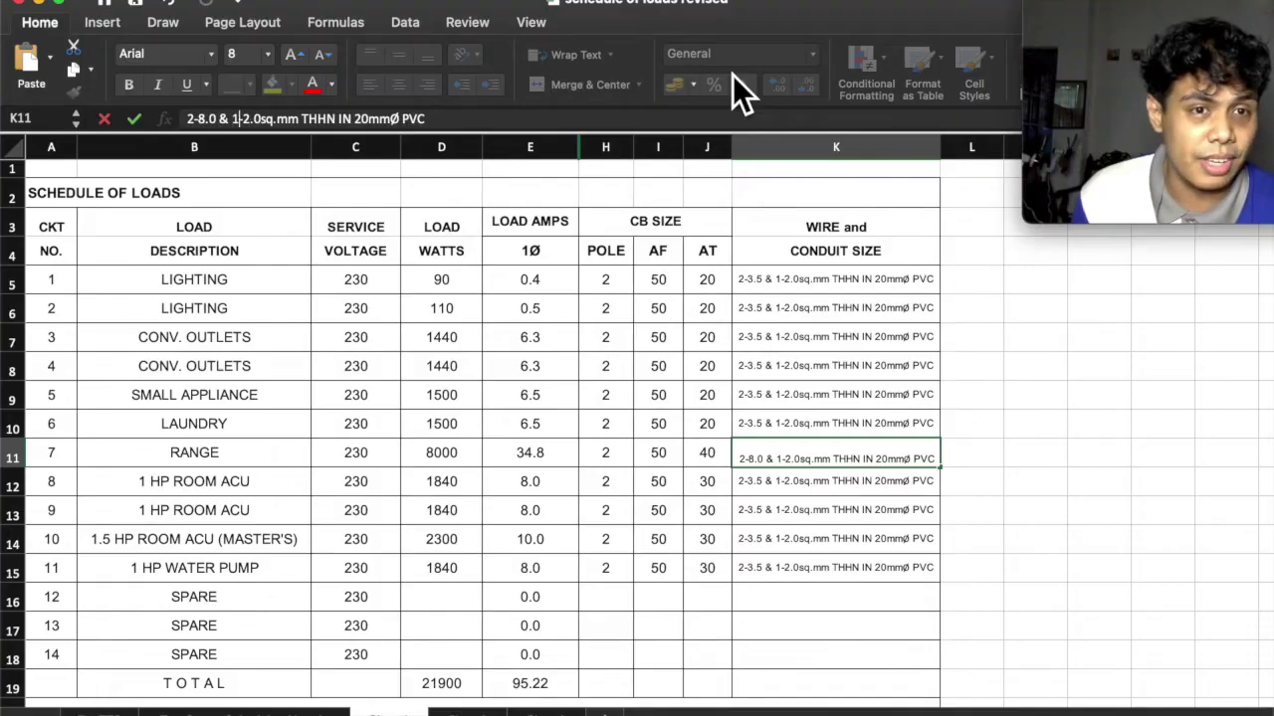
pyautogui.press('BackSpace')
pyautogui.write('5')
pyautogui.press('Right')
pyautogui.press('Right')
pyautogui.press('BackSpace')
pyautogui.write('5')
# Set the conduit size in the range circuit's wire and conduit entry to 25mmØ PVC
pyautogui.press('Right')
pyautogui.press('Right')
pyautogui.press('Right')
pyautogui.press('Right')
pyautogui.press('Right')
pyautogui.press('Right')
pyautogui.press('Right')
pyautogui.press('Right')
pyautogui.press('Right')
pyautogui.press('Right')
pyautogui.press('Right')
pyautogui.press('Right')
pyautogui.press('Right')
pyautogui.press('Right')
pyautogui.press('Right')
pyautogui.press('Right')
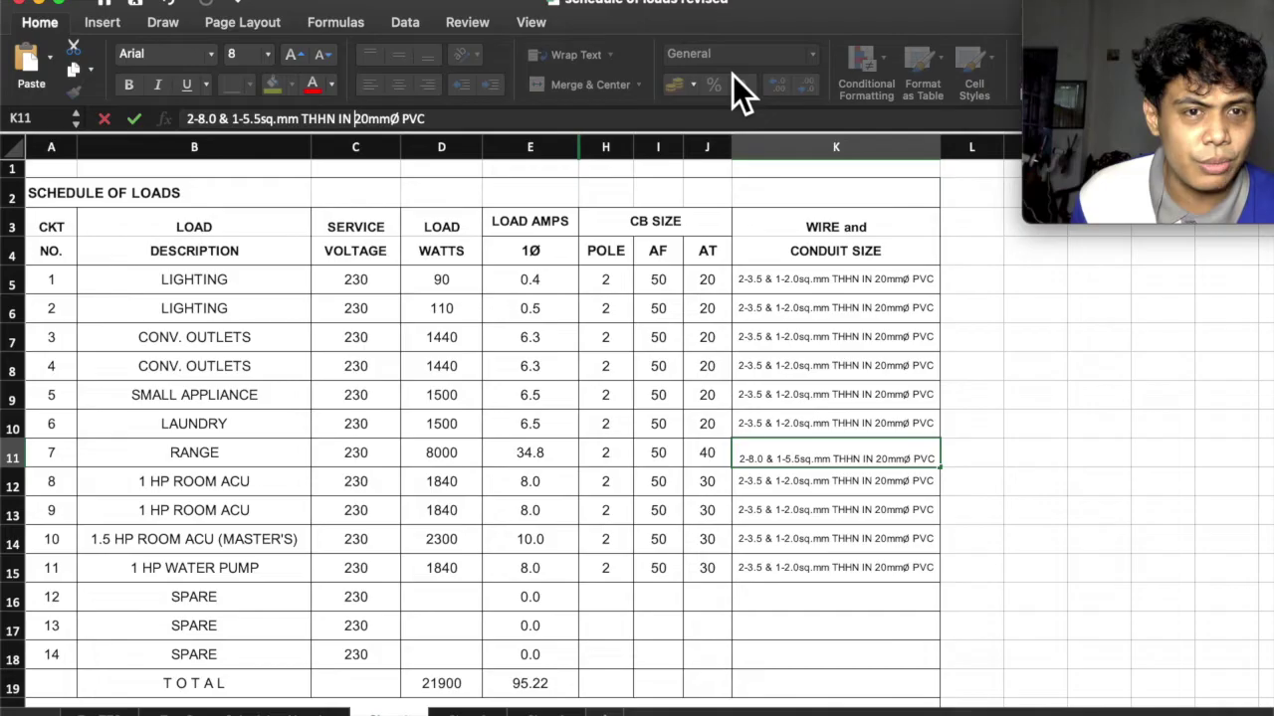
pyautogui.press('BackSpace')
pyautogui.write('5')
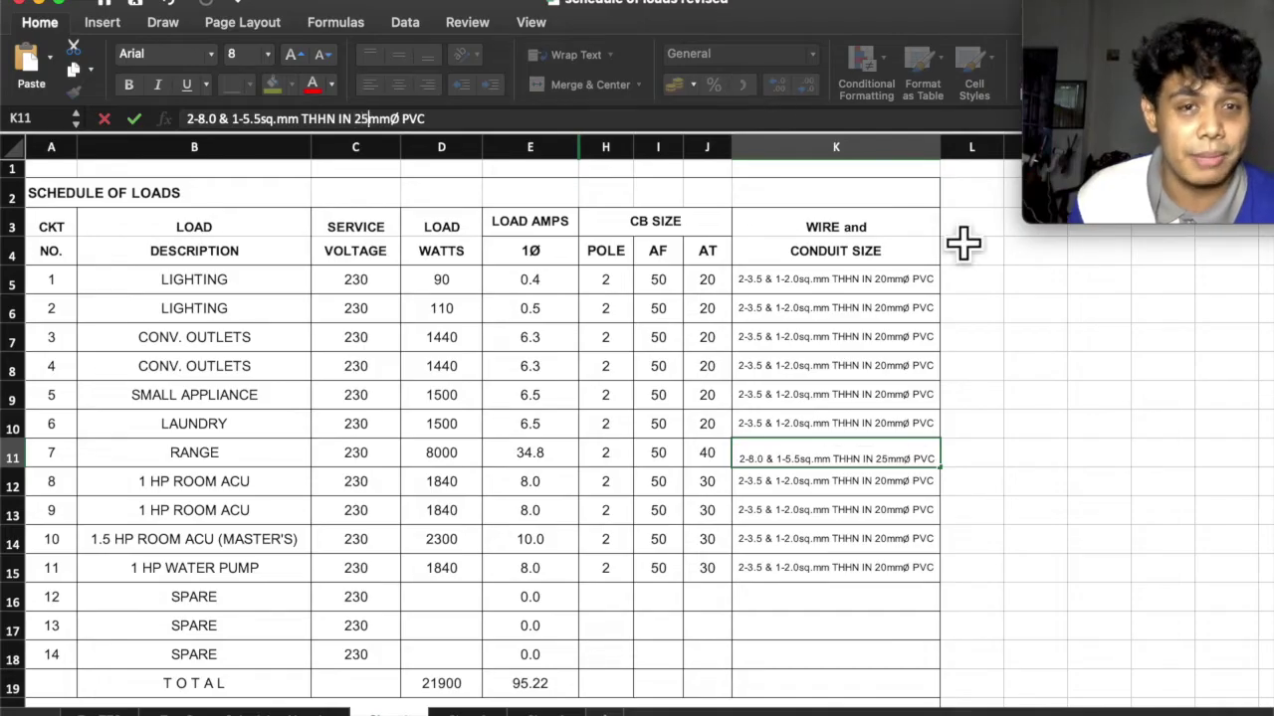
# Check the room ACU wire sizes in the AutoCAD computations and change circuit 8's ground wire to 1-5.5sq.mm in its wire and conduit entry
pyautogui.click(1035, 453)
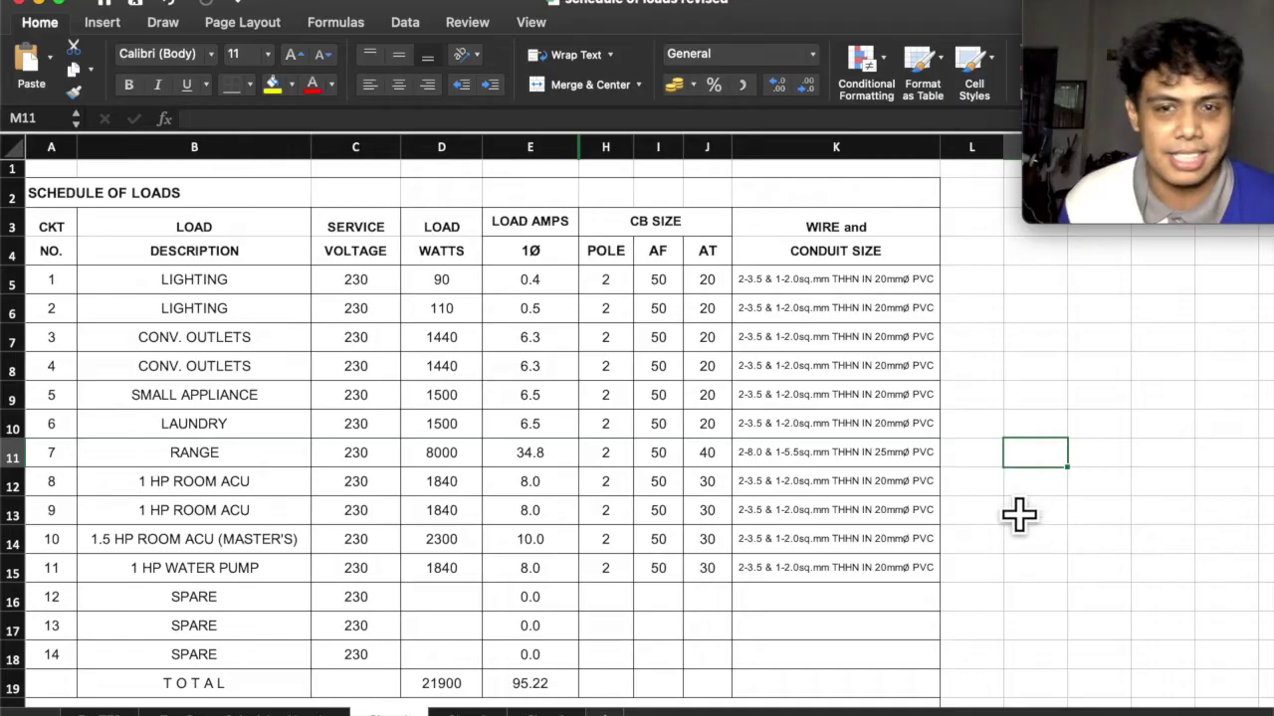
pyautogui.hotkey('ctrl', 'Right')
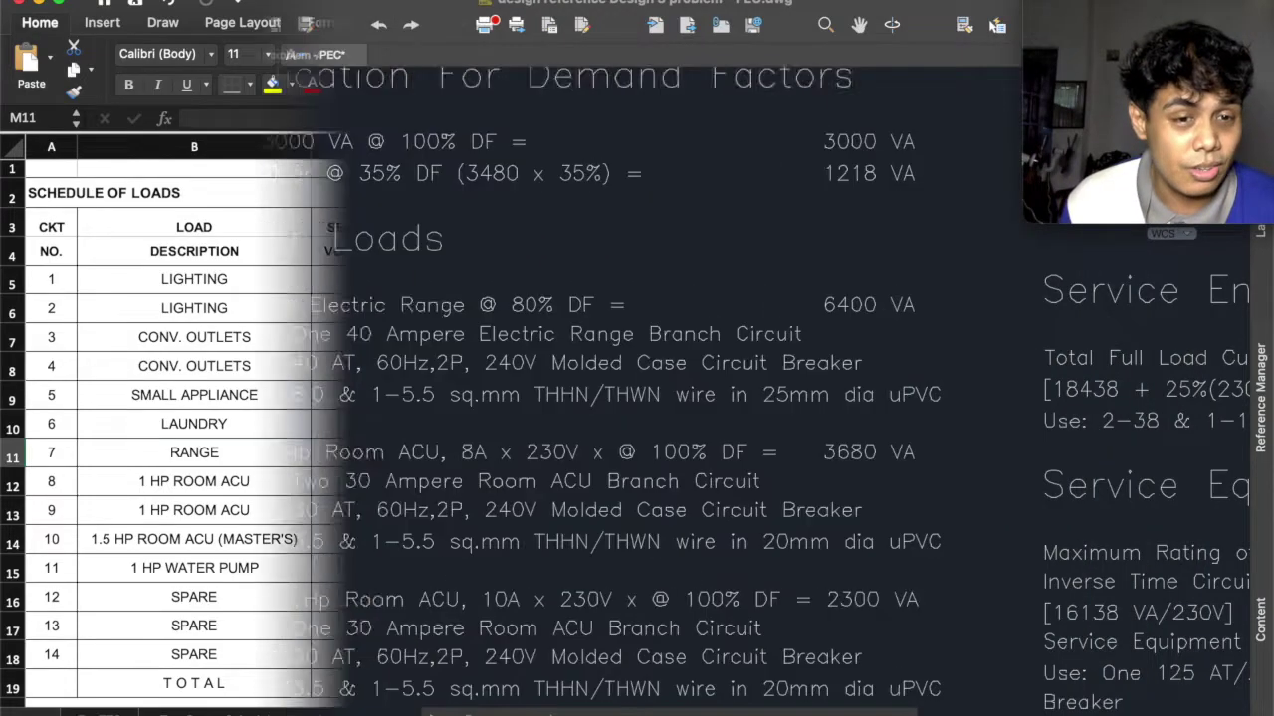
pyautogui.scroll(-2, 767, 478)
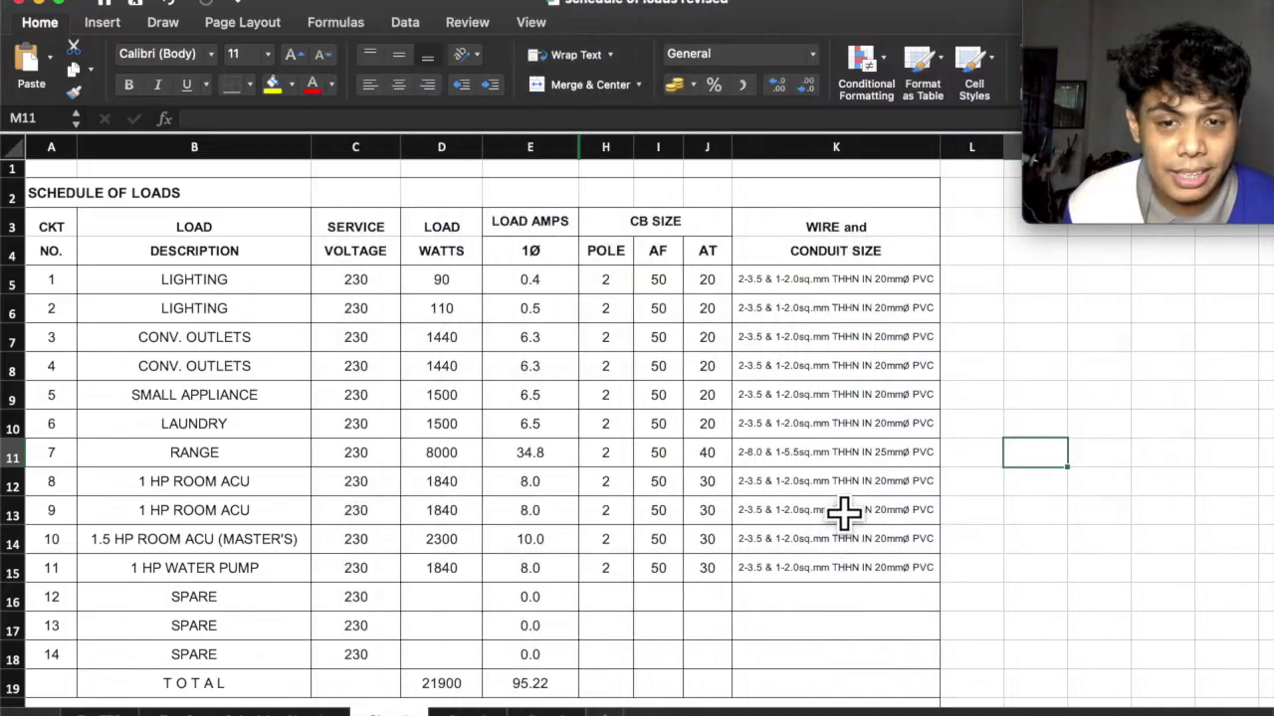
pyautogui.click(836, 488)
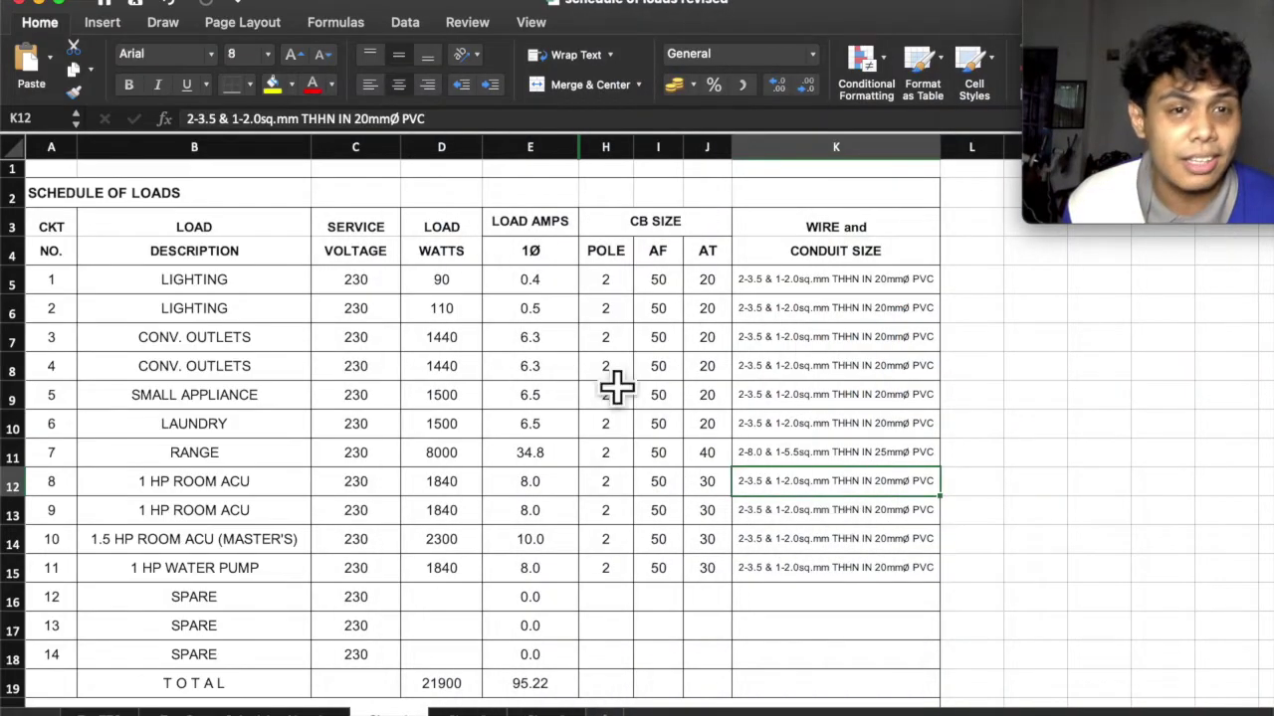
pyautogui.click(253, 119)
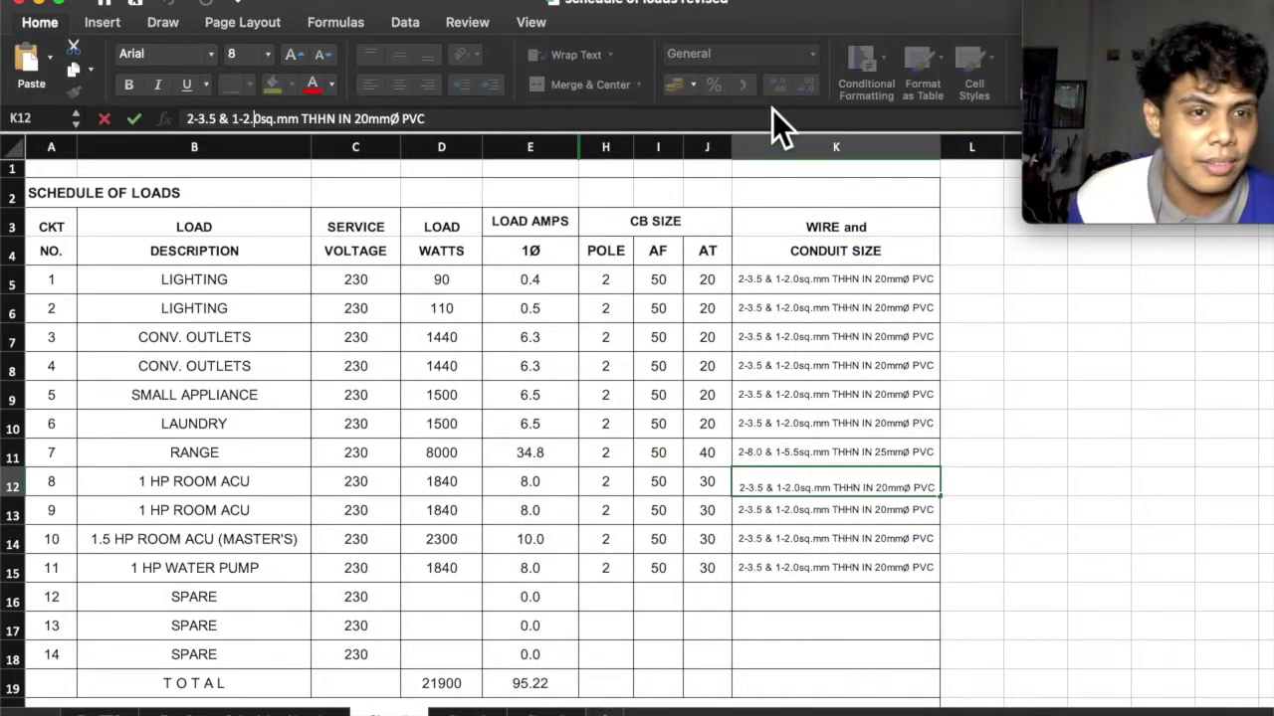
pyautogui.press('BackSpace')
pyautogui.write('5')
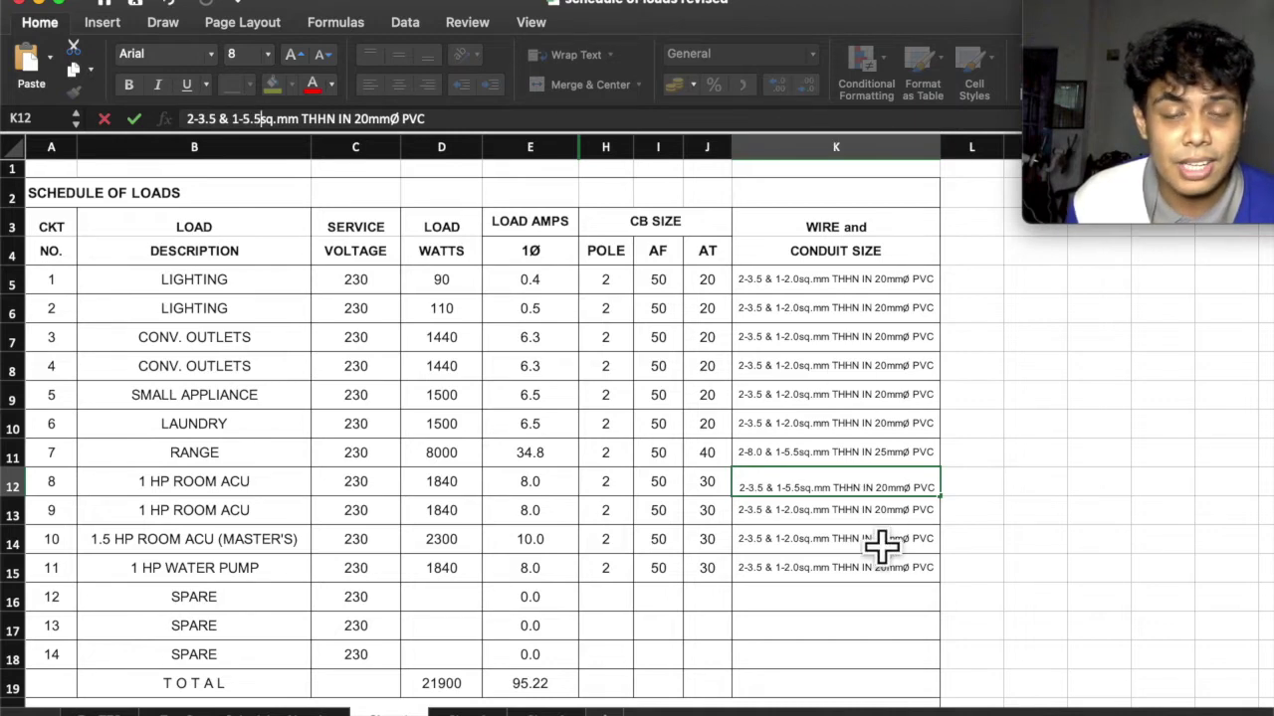
pyautogui.press('Return')
pyautogui.press('Up')
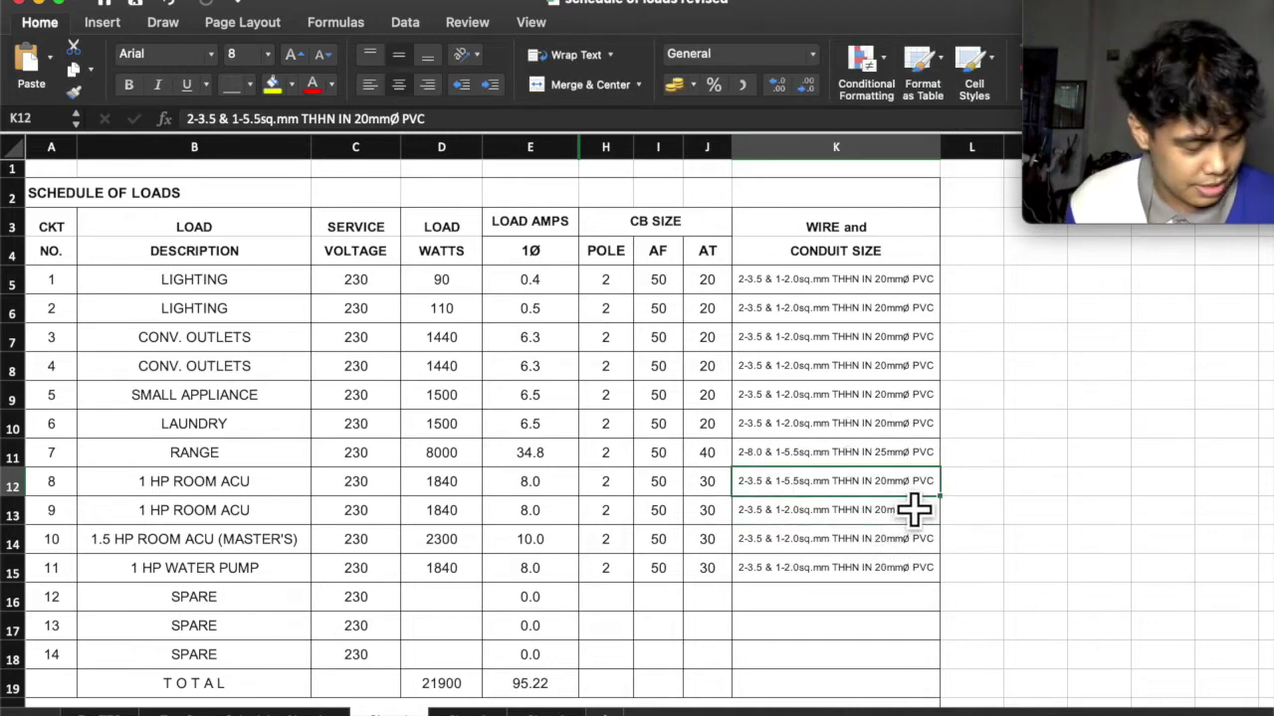
# Copy circuit 8's wire and conduit size, 2-3.5 & 1-5.5sq.mm THHN IN 20mmØ PVC, to circuits 9 through 11
pyautogui.press('super+c')
pyautogui.moveTo(913, 509); pyautogui.dragTo(914, 567)
pyautogui.press('super+v')
pyautogui.click(1018, 487)
# Review the full load current, breaker and wire notes below the schedule, together with the total load amps formula
pyautogui.scroll(-2, 1018, 525)
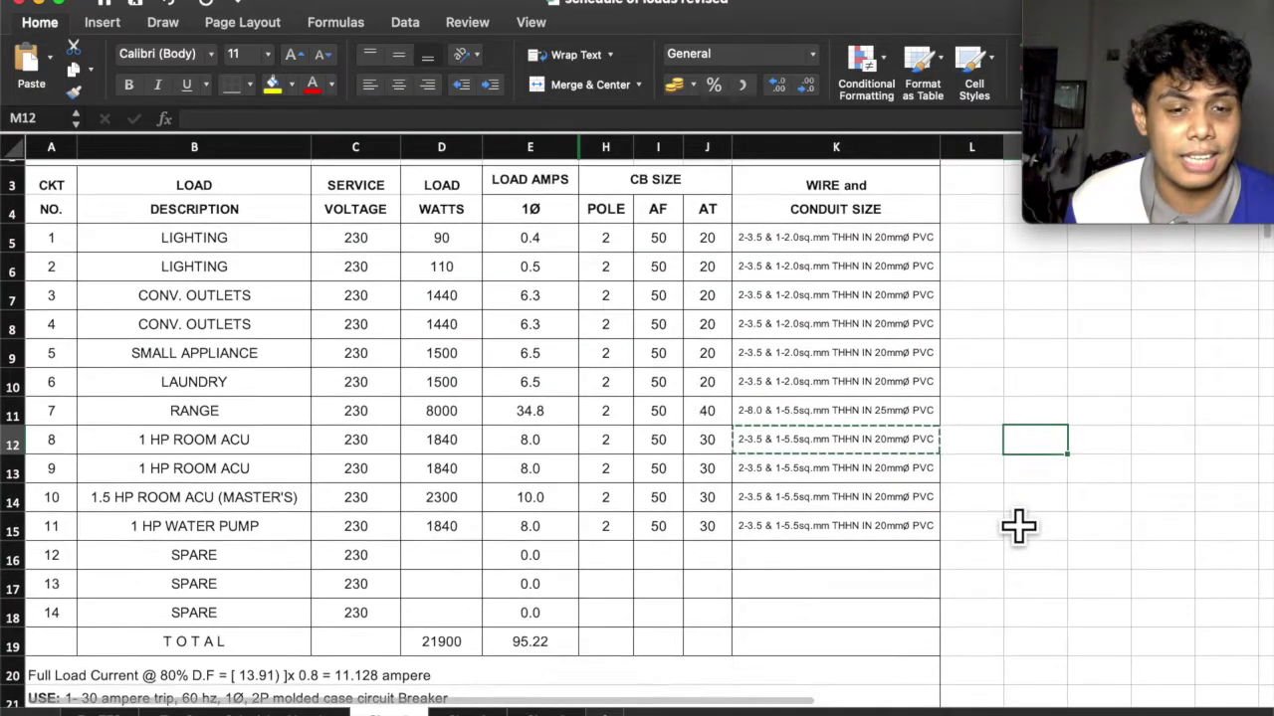
pyautogui.scroll(-3, 1017, 525)
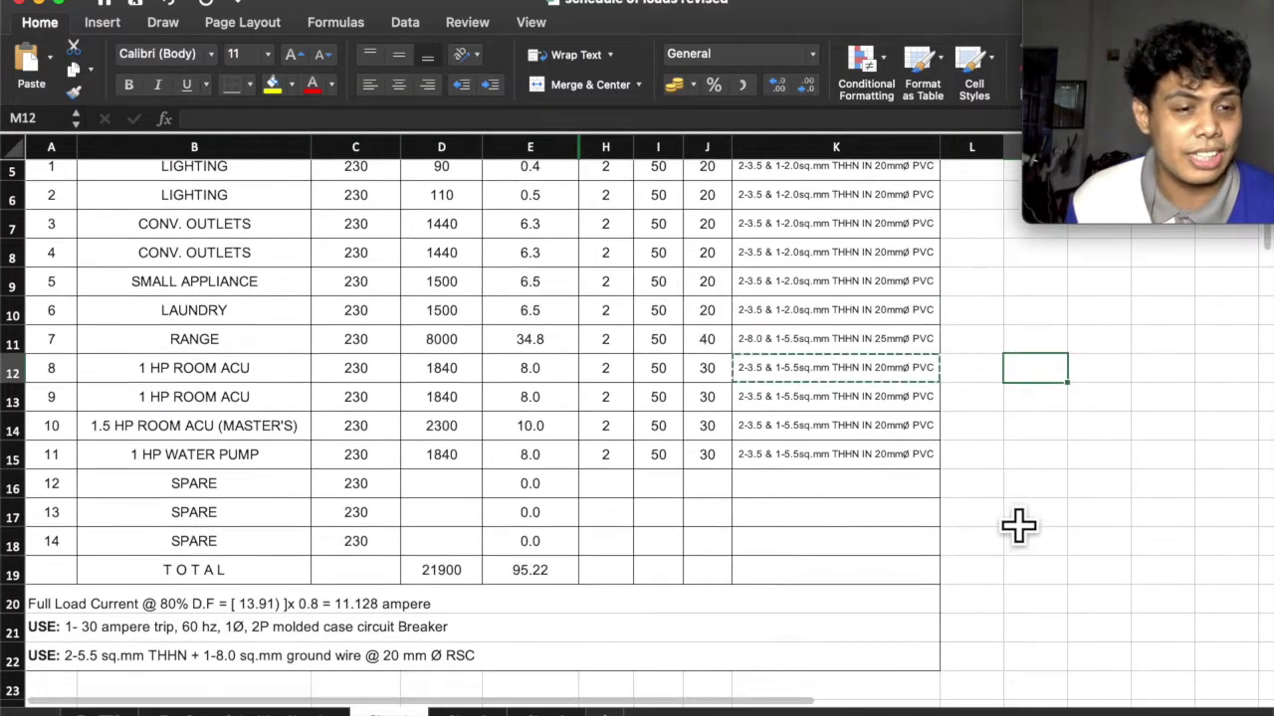
pyautogui.scroll(1, 687, 593)
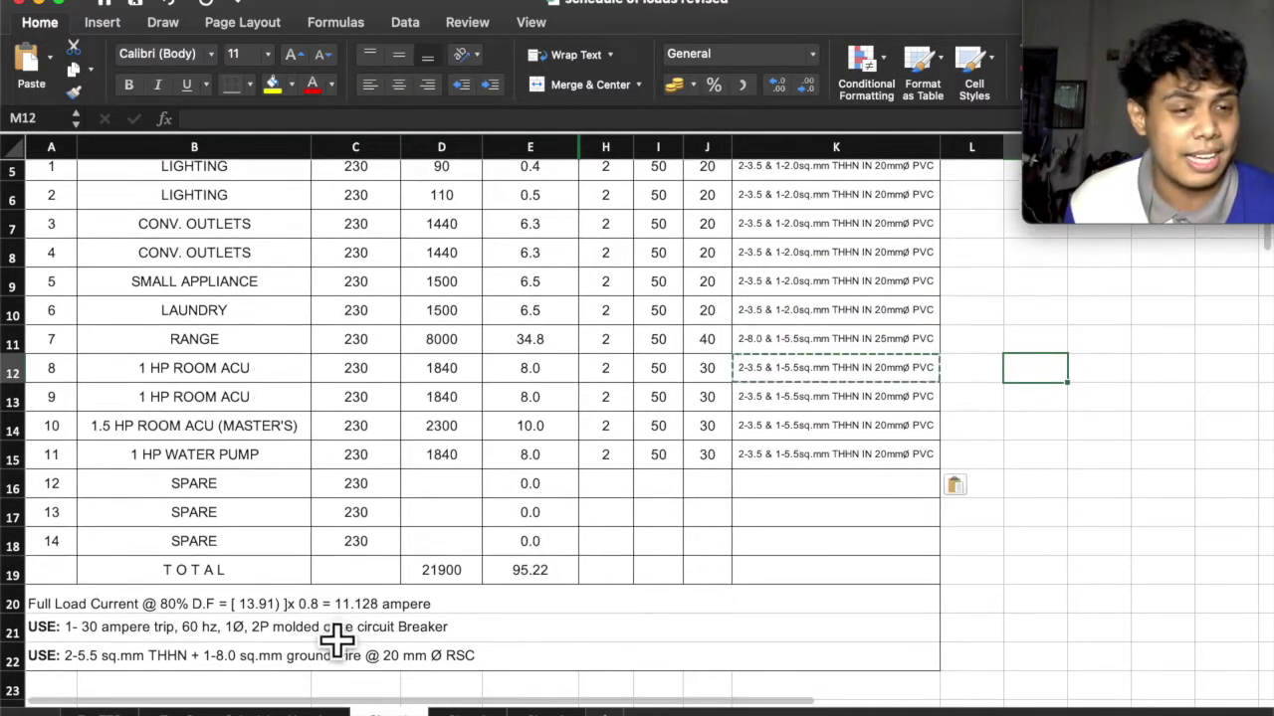
pyautogui.click(569, 600)
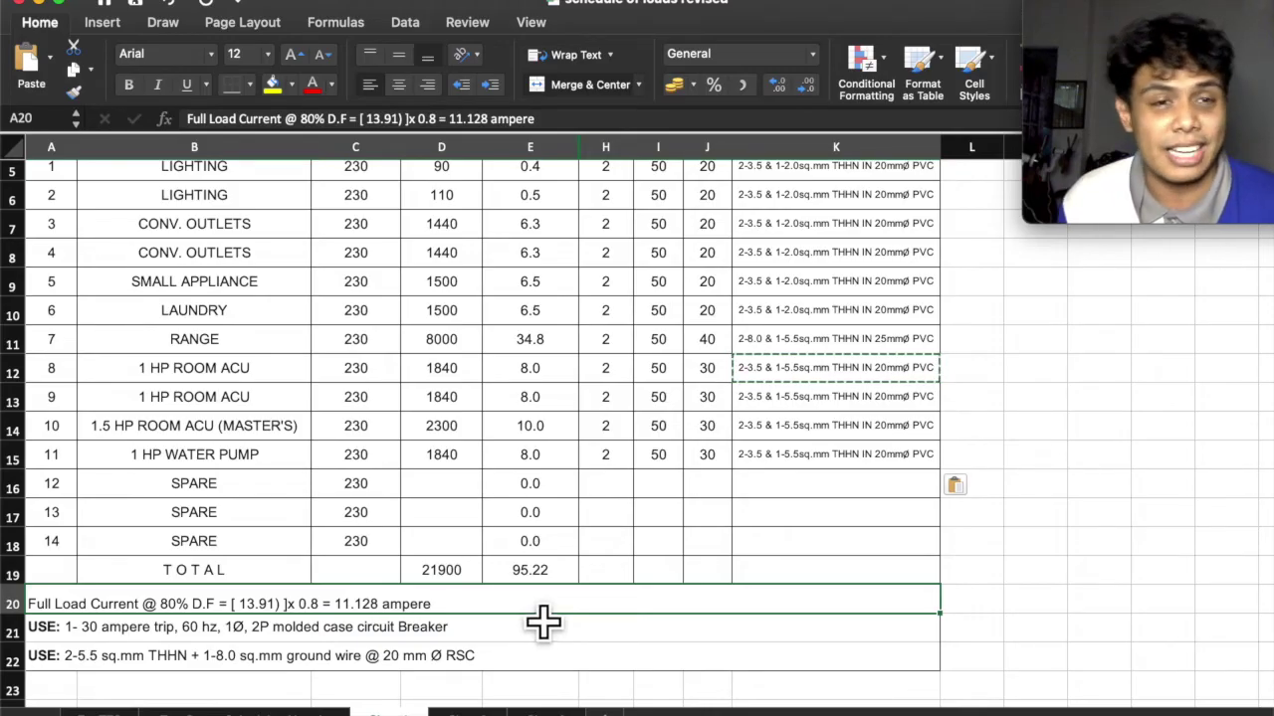
pyautogui.click(545, 592)
pyautogui.press('Down')
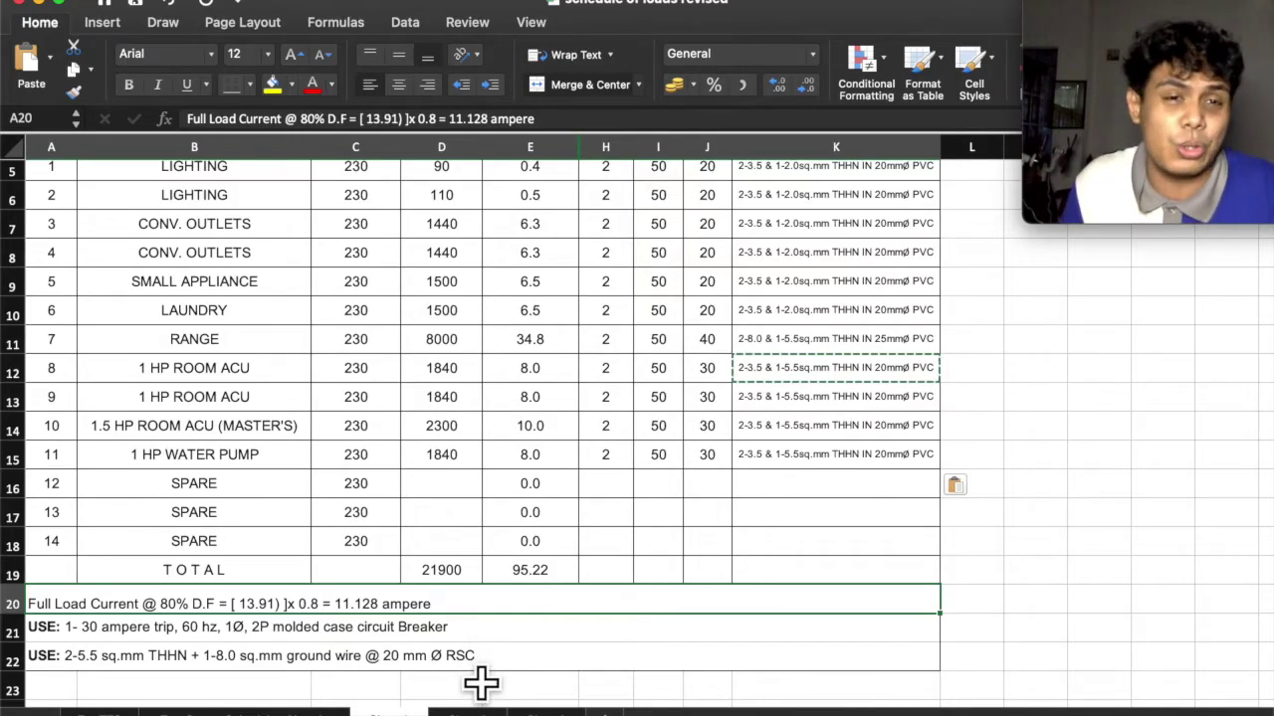
pyautogui.click(552, 587)
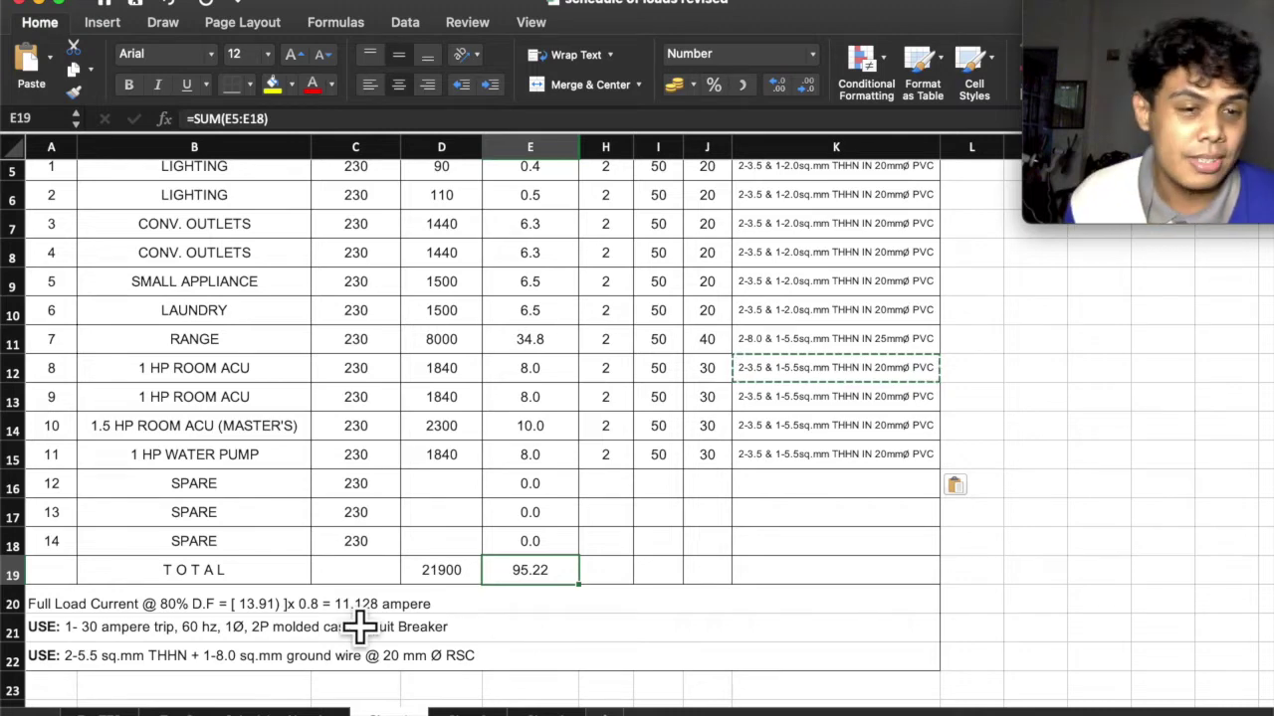
# Clear the old calculation after the opening bracket in the Full Load Current @ 80% D.F line
pyautogui.click(139, 613)
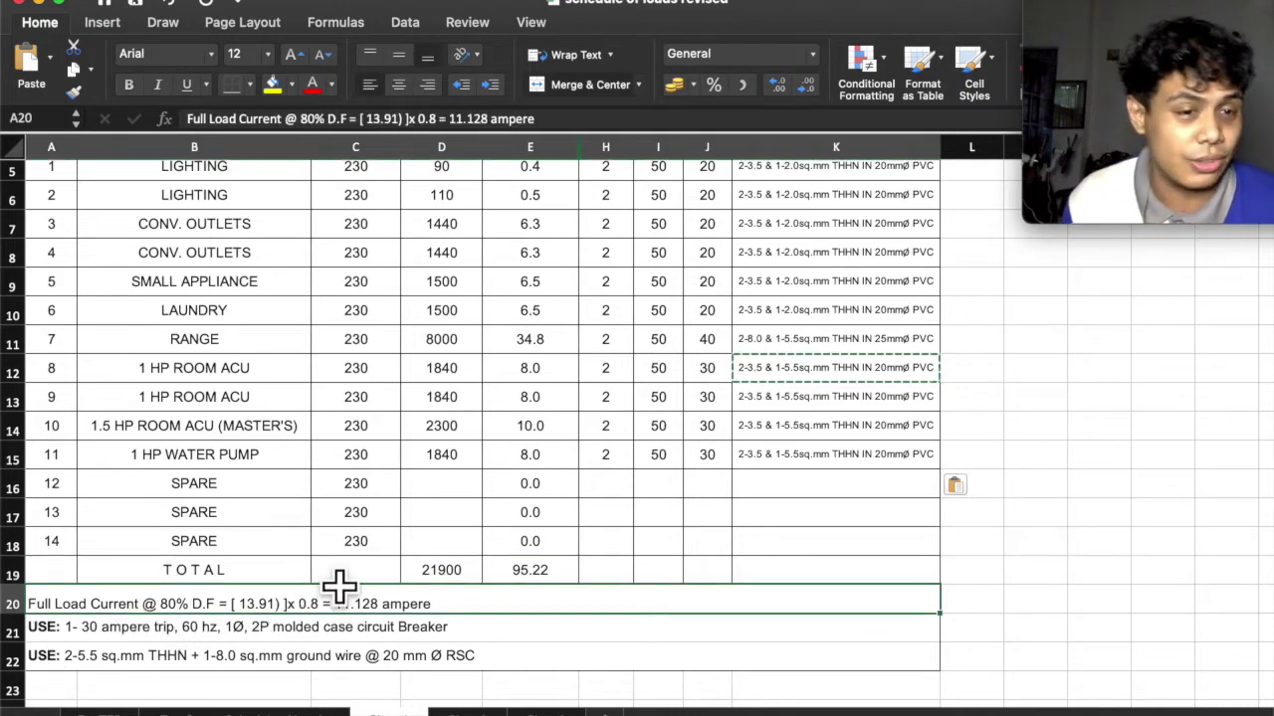
pyautogui.click(591, 128)
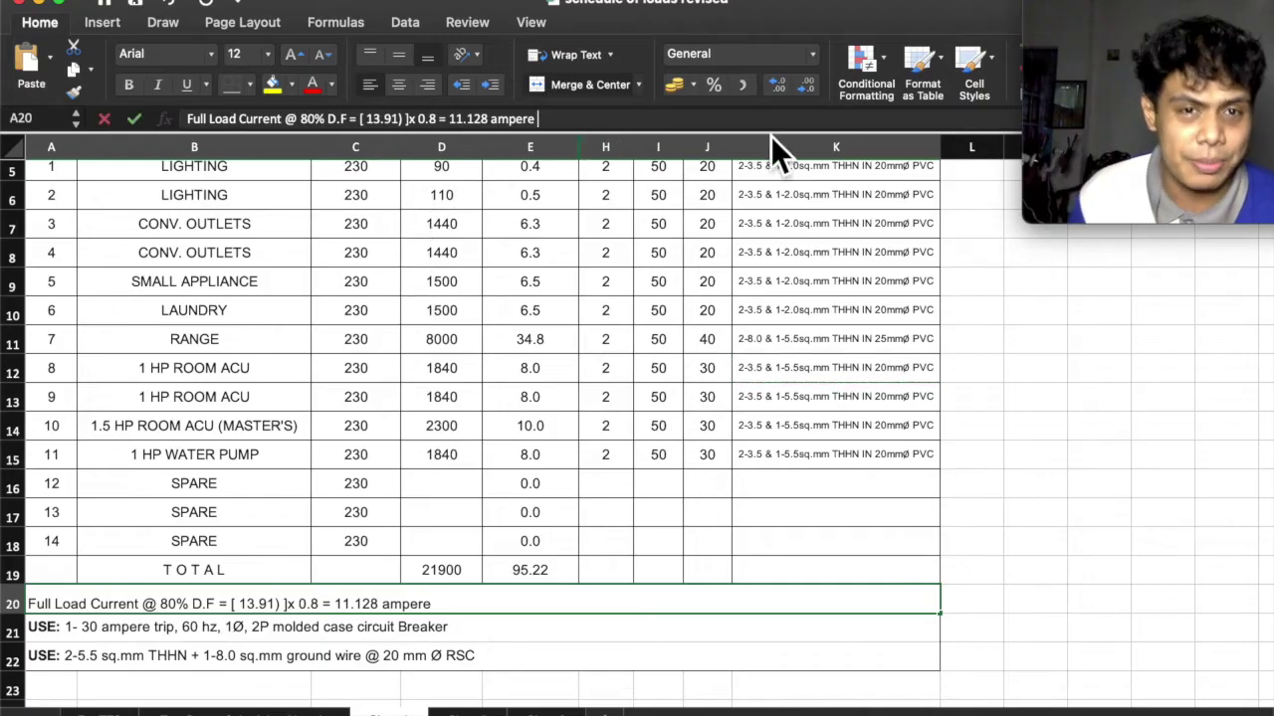
pyautogui.press('BackSpace')
pyautogui.press('BackSpace')
pyautogui.press('BackSpace')
pyautogui.press('BackSpace')
pyautogui.press('BackSpace')
pyautogui.press('BackSpace')
pyautogui.press('BackSpace')
pyautogui.press('BackSpace')
pyautogui.press('BackSpace')
pyautogui.press('BackSpace')
pyautogui.press('BackSpace')
pyautogui.press('BackSpace')
pyautogui.press('BackSpace')
pyautogui.press('BackSpace')
pyautogui.press('BackSpace')
pyautogui.press('BackSpace')
pyautogui.press('BackSpace')
pyautogui.press('BackSpace')
pyautogui.press('BackSpace')
pyautogui.press('BackSpace')
pyautogui.press('BackSpace')
pyautogui.press('BackSpace')
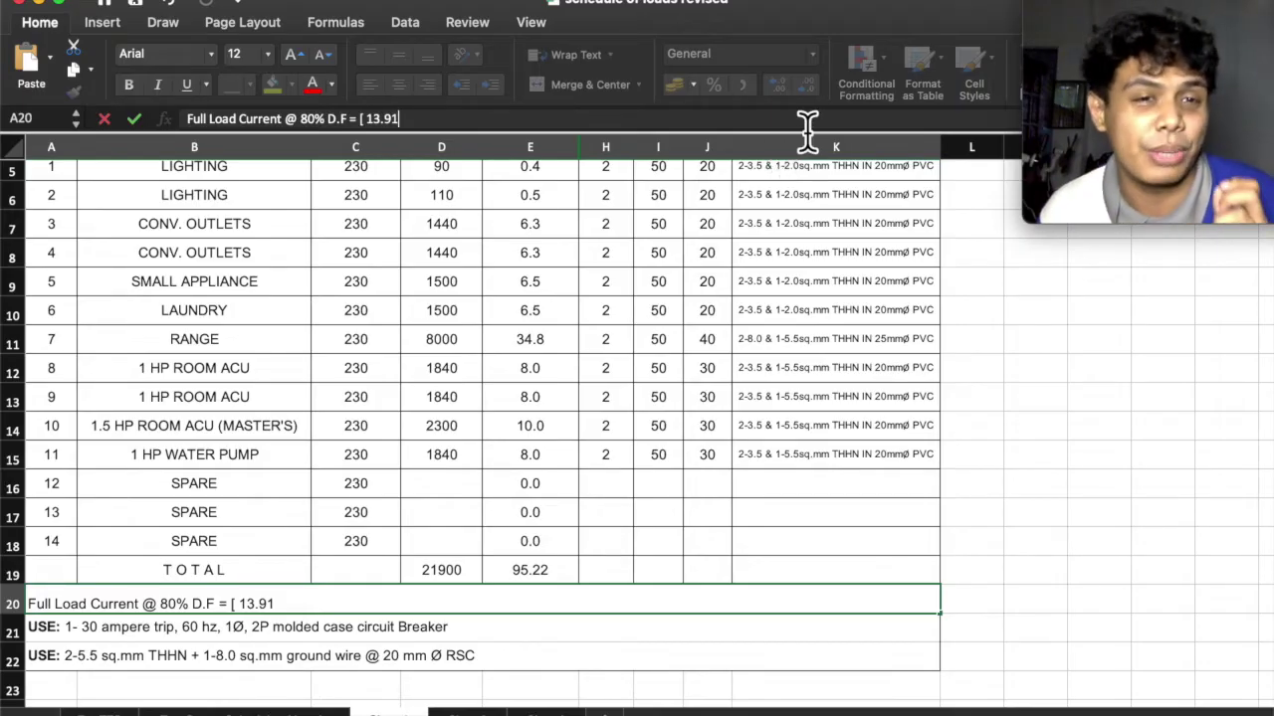
pyautogui.press('BackSpace')
pyautogui.press('BackSpace')
pyautogui.press('BackSpace')
pyautogui.press('BackSpace')
pyautogui.press('BackSpace')
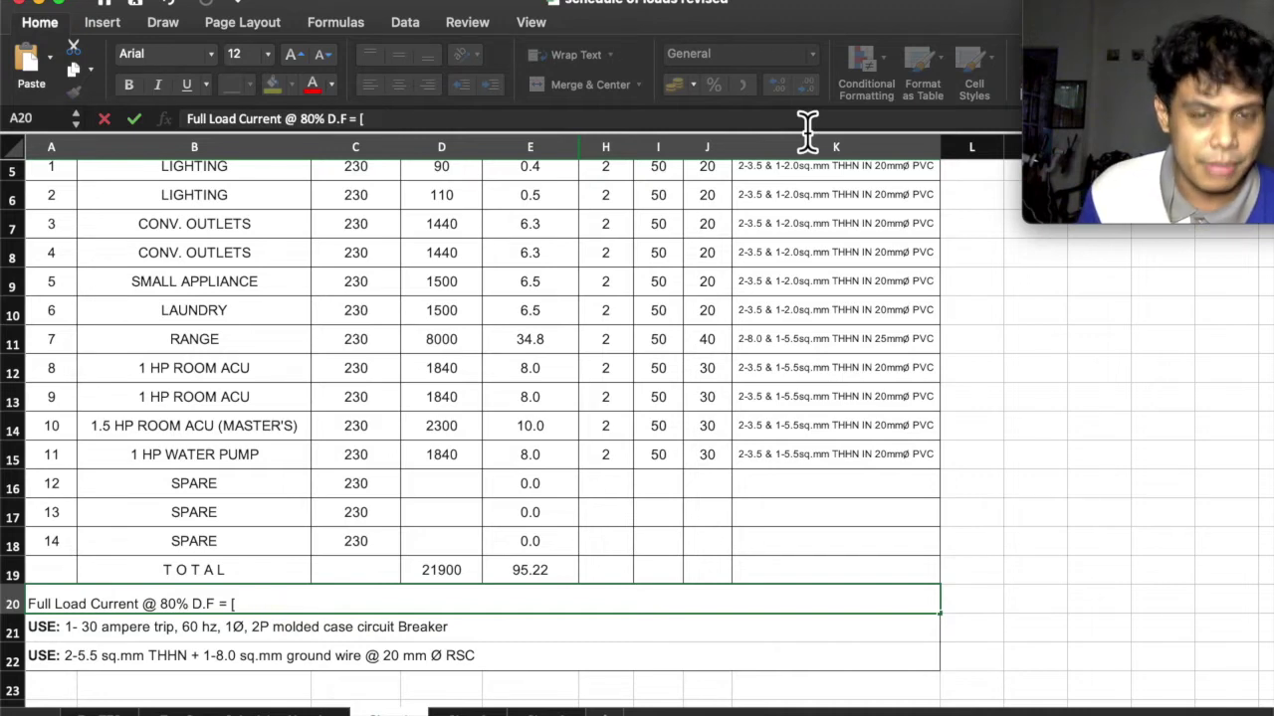
# Enter the demand calculation 95.22 - 10]*0.8 = after the opening bracket in the full load current line
pyautogui.write('95')
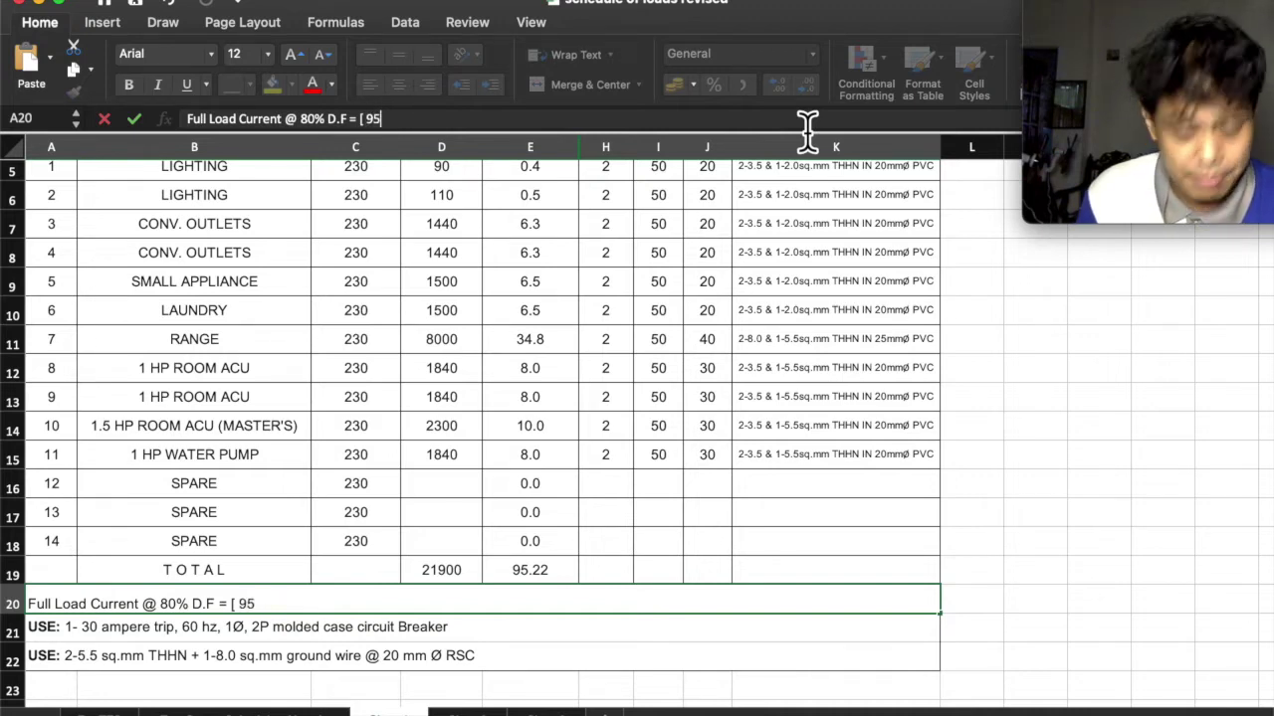
pyautogui.write('.22 - 10')
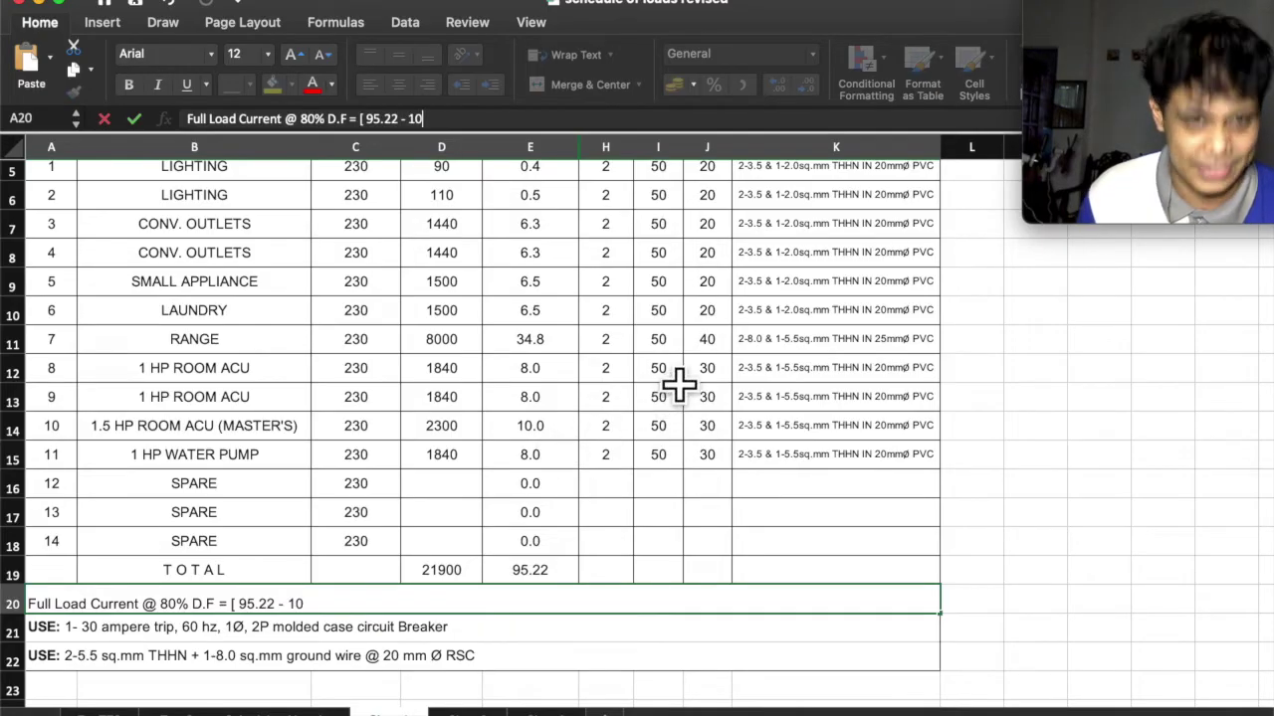
pyautogui.write('}')
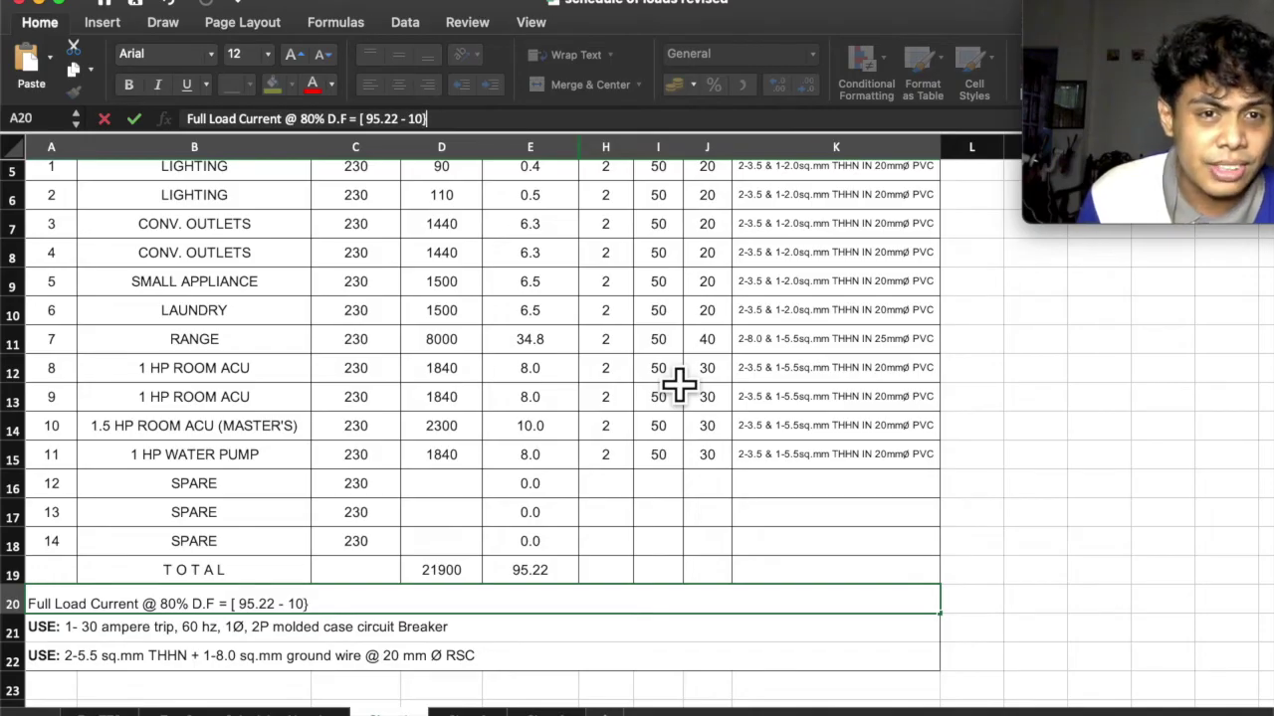
pyautogui.write('*')
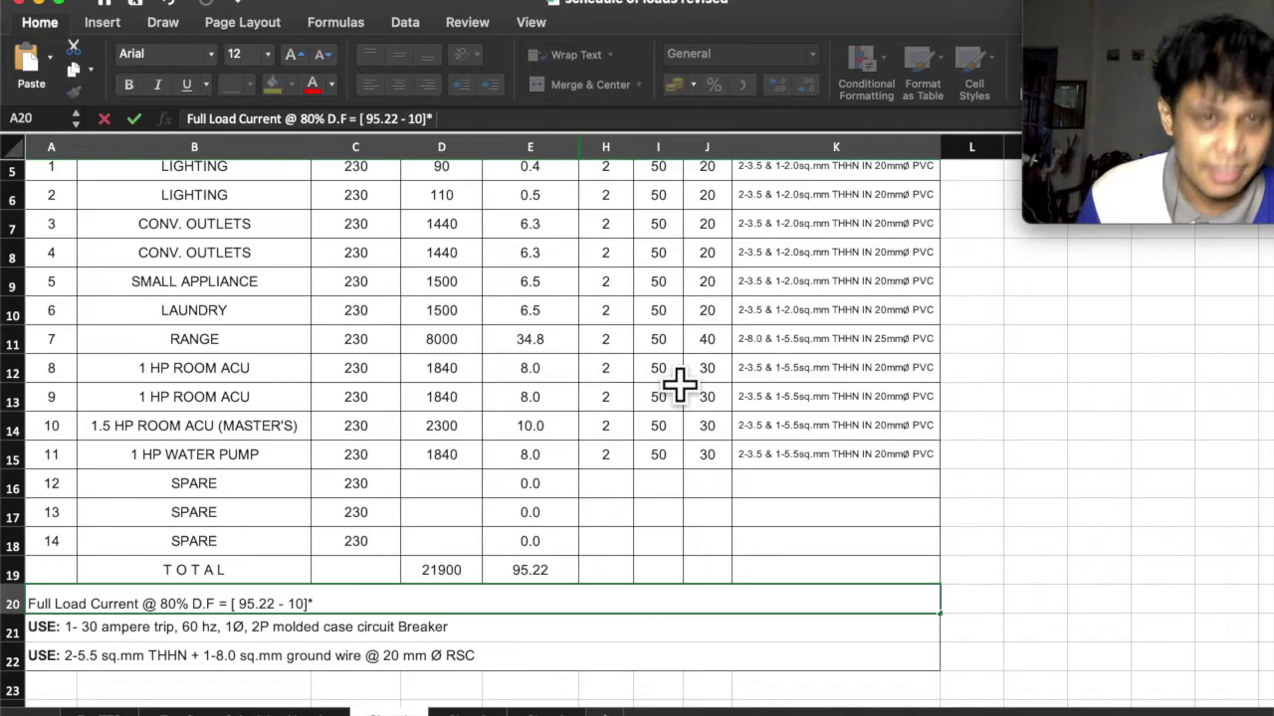
pyautogui.write('0.8 =')
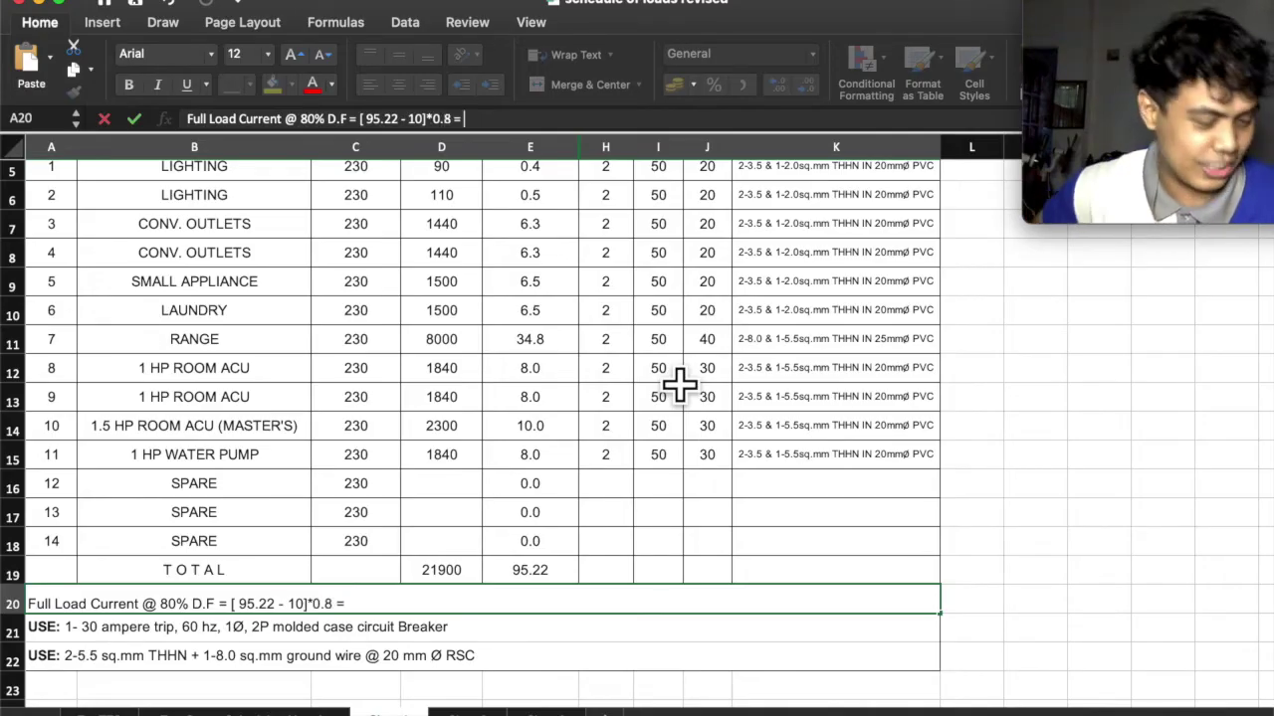
# Switch to the calculator and compute 95.22 minus 10, multiplied by 0.8
pyautogui.press('super+Tab')
pyautogui.click(1164, 419)
pyautogui.click(1106, 468)
pyautogui.click(1162, 566)
pyautogui.click(1107, 514)
pyautogui.click(1107, 514)
pyautogui.click(1224, 486)
pyautogui.click(1055, 516)
pyautogui.click(1076, 551)
pyautogui.click(1226, 565)
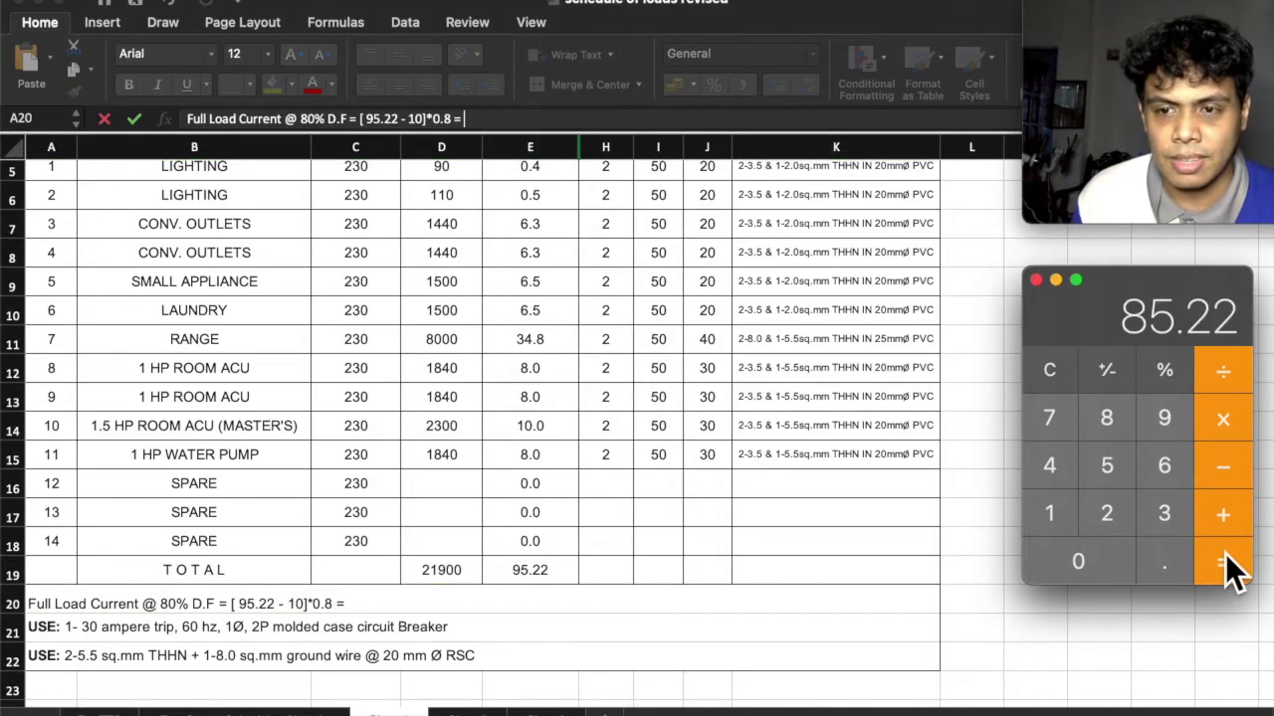
pyautogui.click(1232, 420)
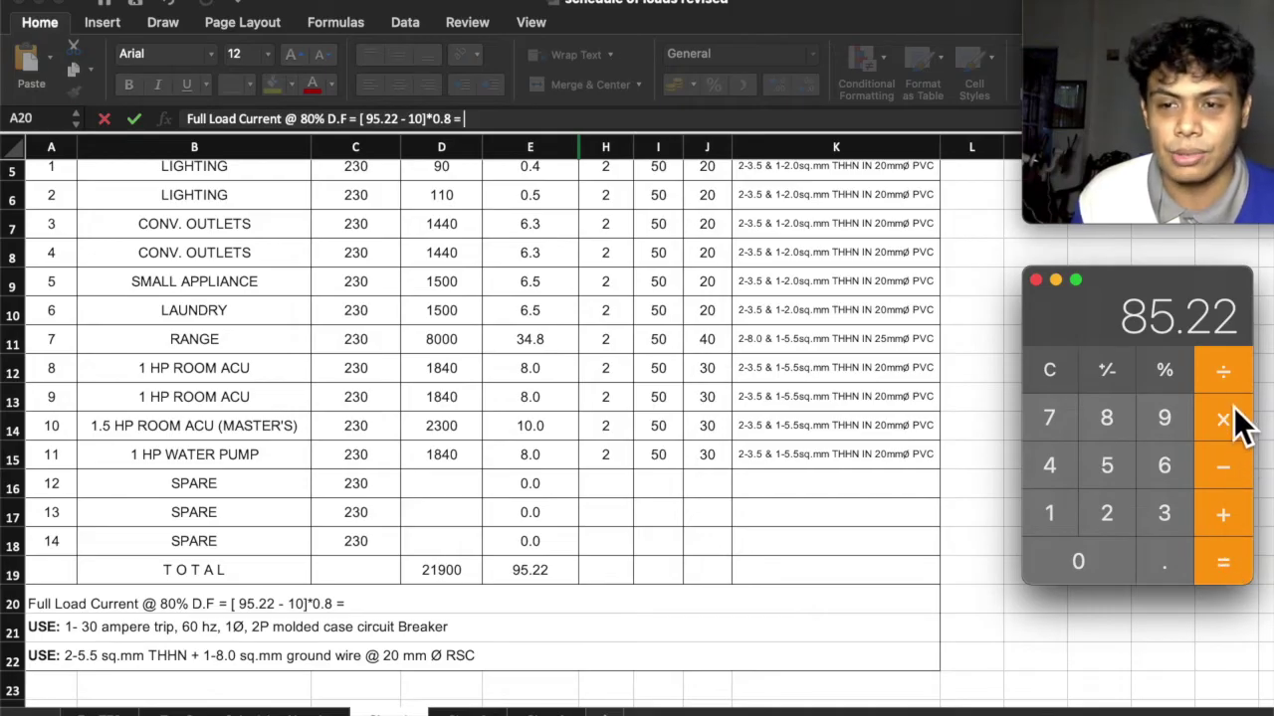
pyautogui.click(1170, 555)
pyautogui.click(1120, 430)
pyautogui.click(1216, 566)
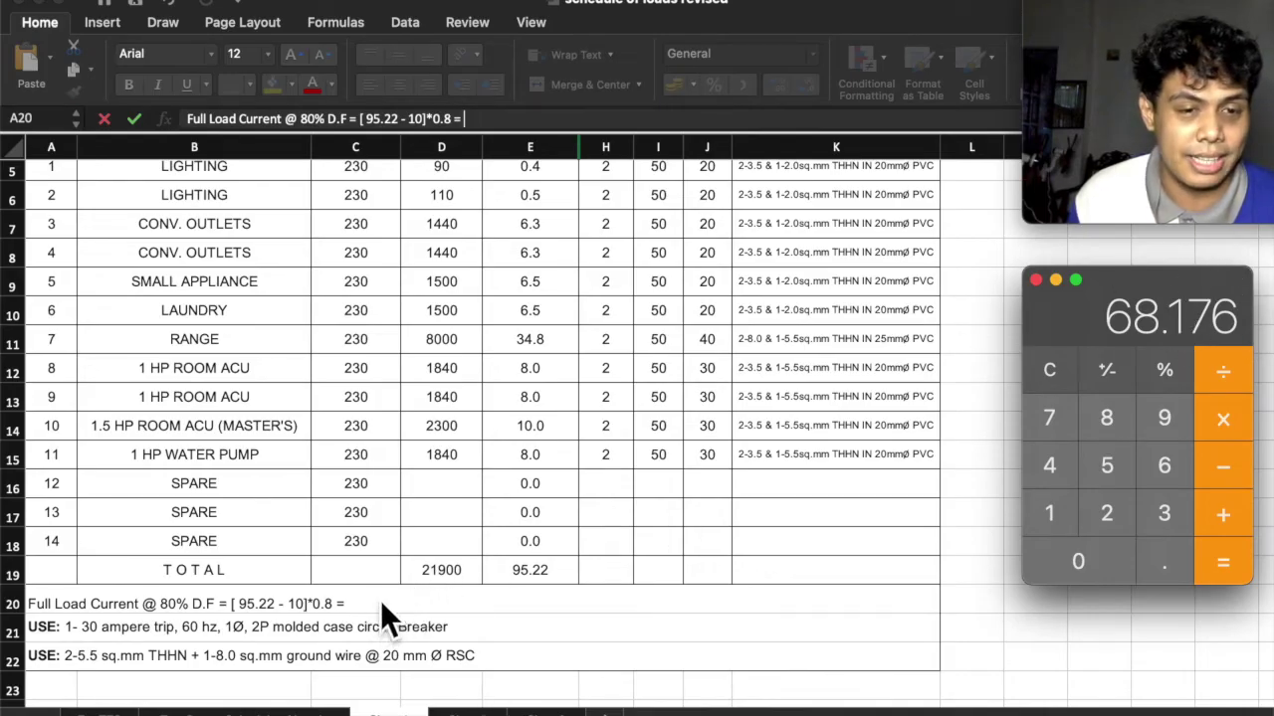
# Return to the Excel schedule and continue the full load current line with 68.18 + 30 =
pyautogui.press('super+h')
pyautogui.write('68')
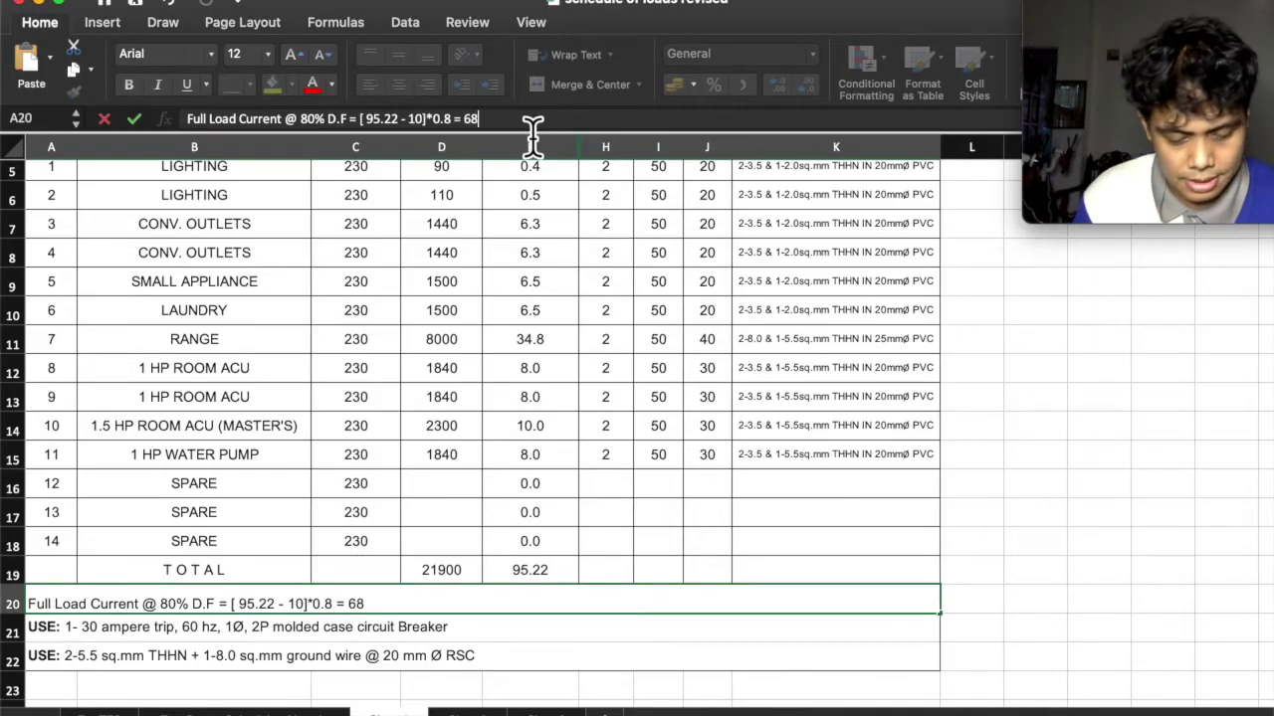
pyautogui.write('.18')
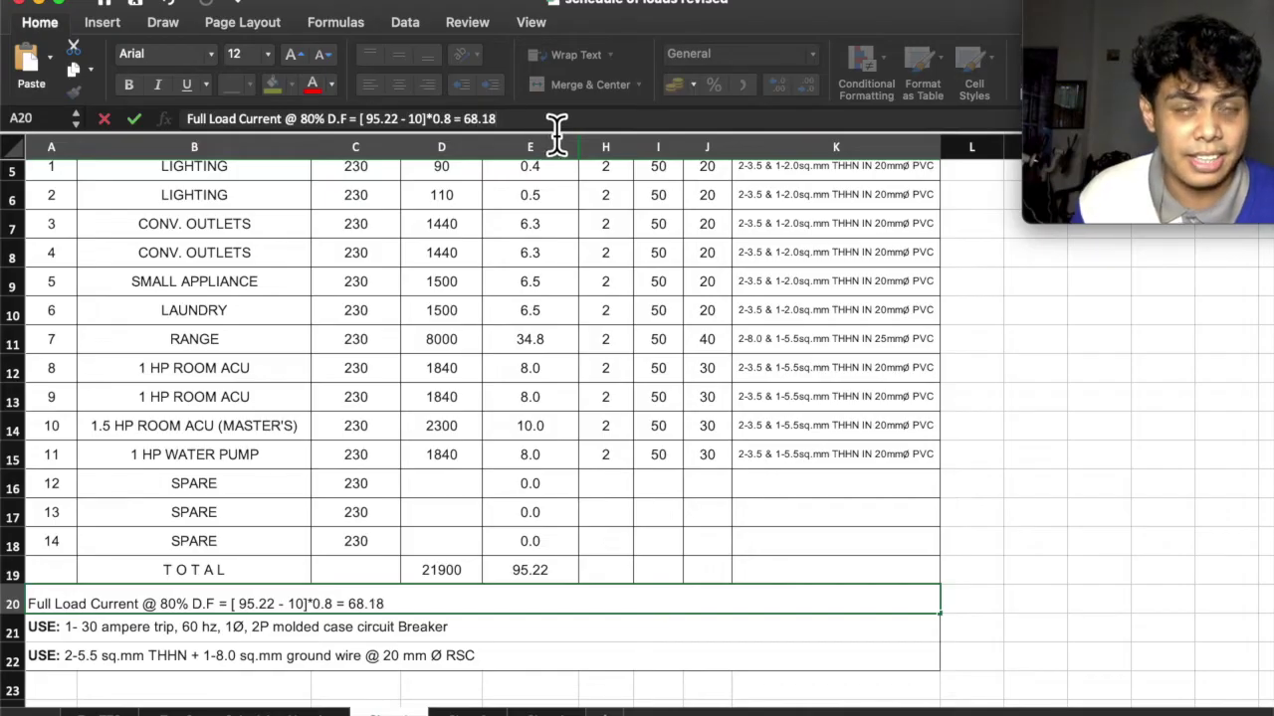
pyautogui.write(' +')
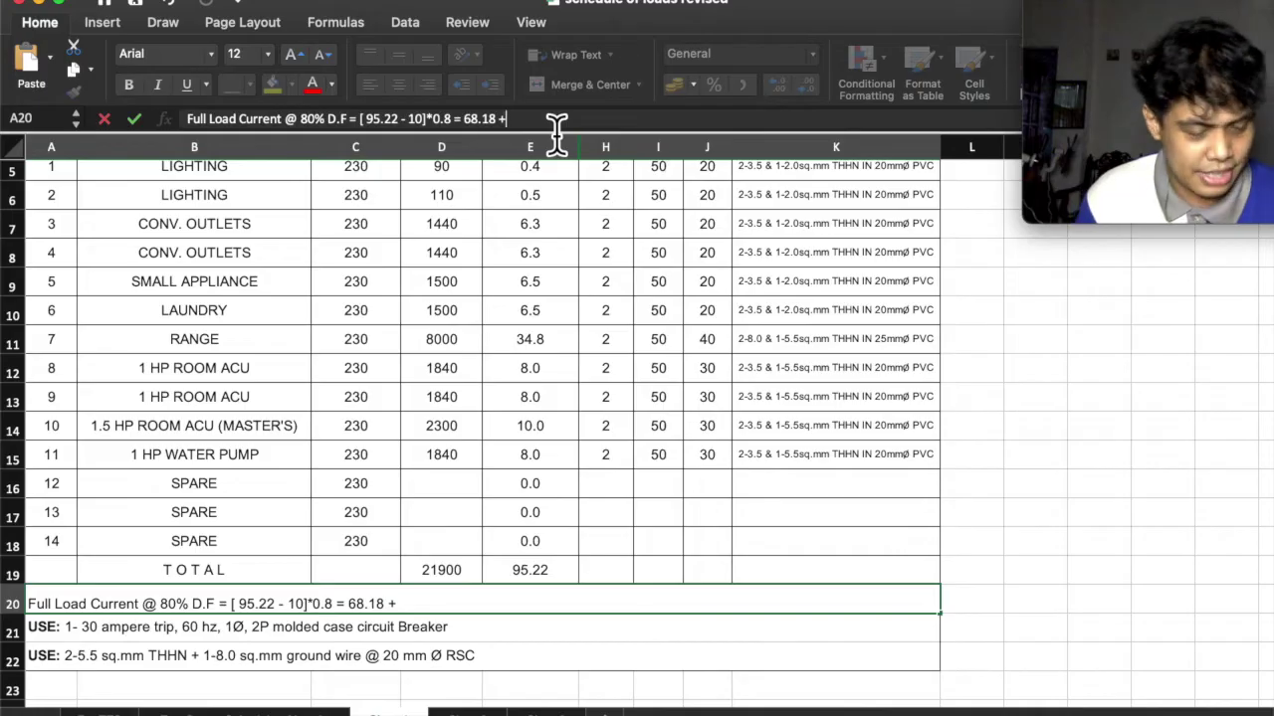
pyautogui.write(' 30 =')
# Switch to the calculator and add 30 to the displayed result
pyautogui.press('super+Tab')
pyautogui.click(1226, 517)
pyautogui.click(1166, 515)
pyautogui.click(1115, 559)
pyautogui.press('Return')
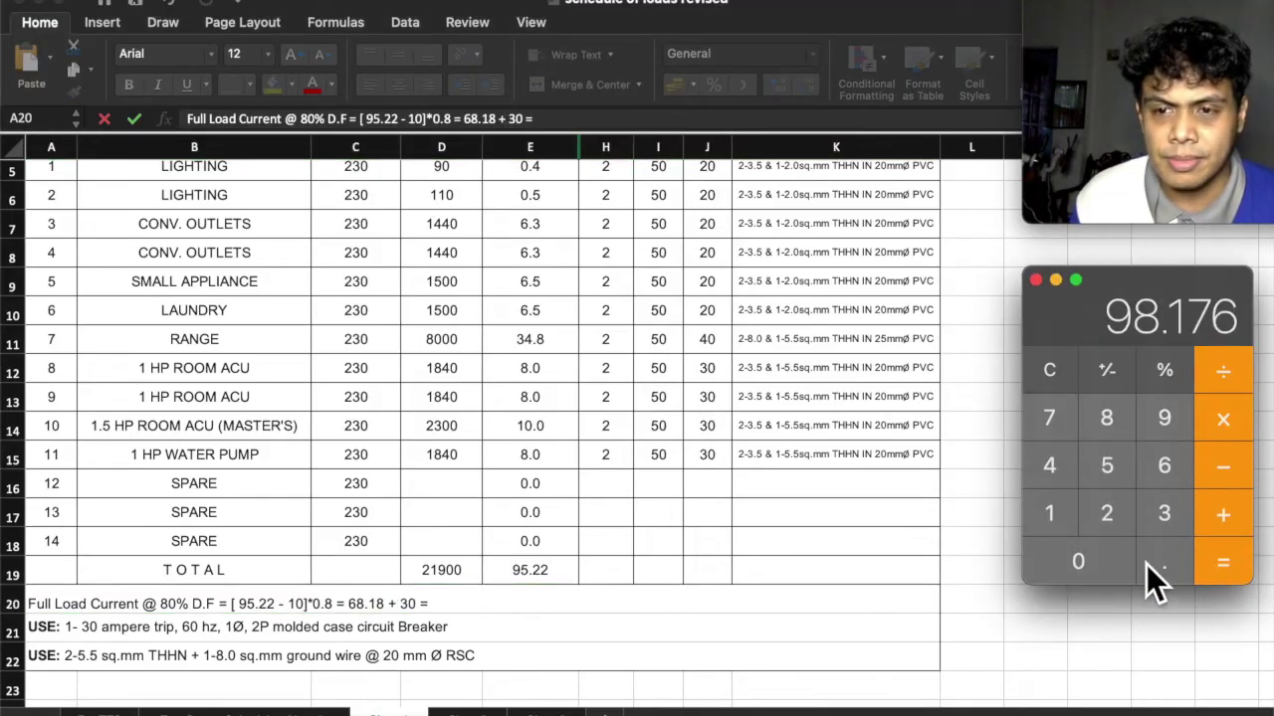
# Finish the full load current line in the Excel schedule with 98.18 Amperes
pyautogui.click(464, 597)
pyautogui.write('98.')
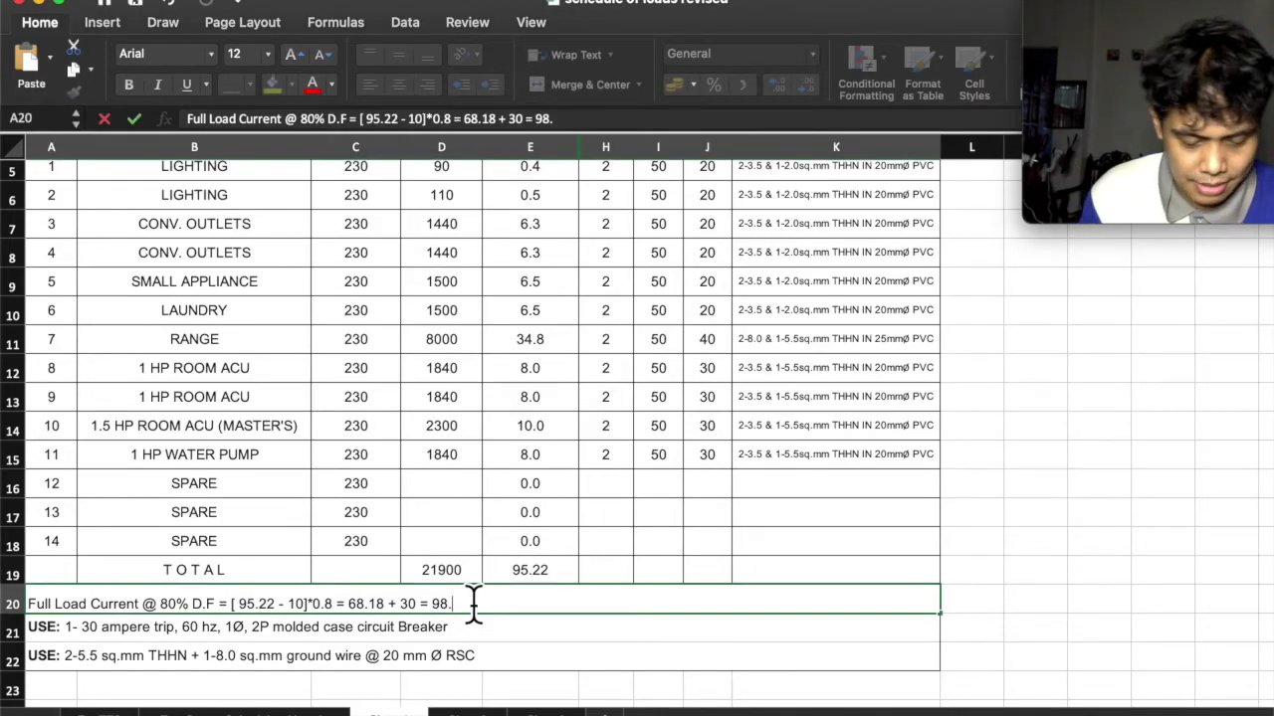
pyautogui.write('18 AMP')
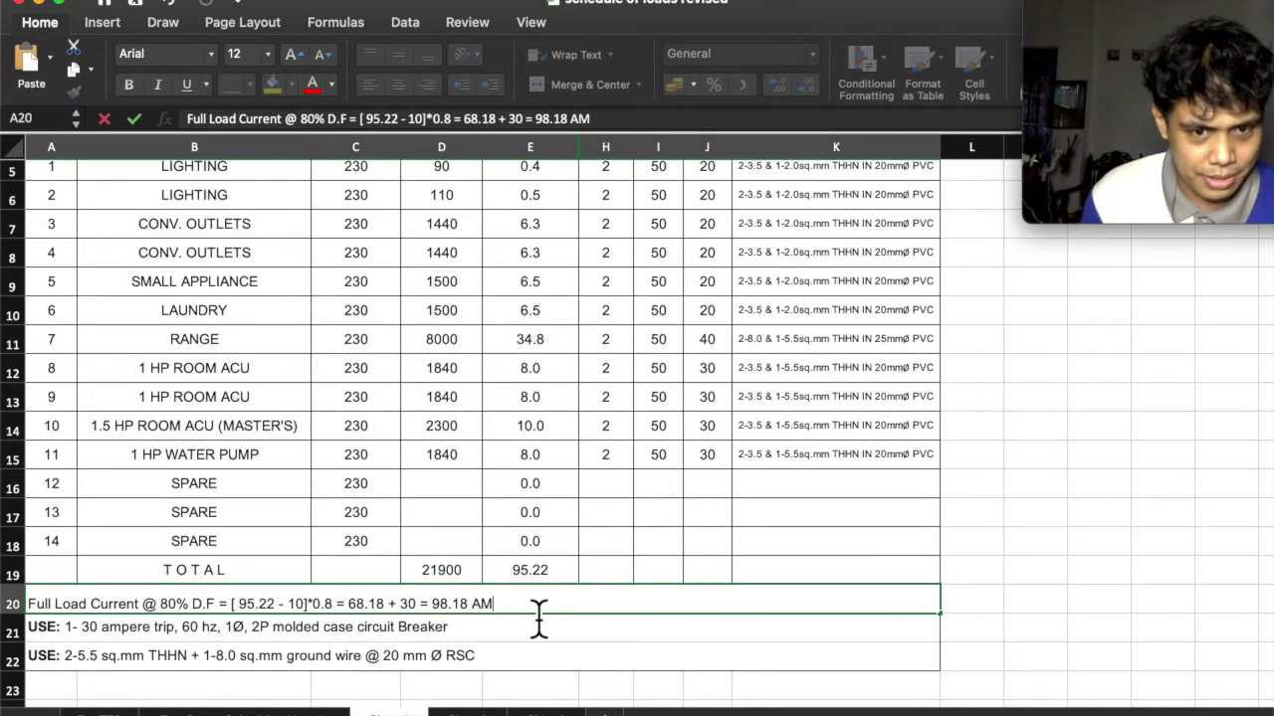
pyautogui.press('BackSpace')
pyautogui.press('BackSpace')
pyautogui.write('mperes')
pyautogui.press('Return')
pyautogui.press('Up')
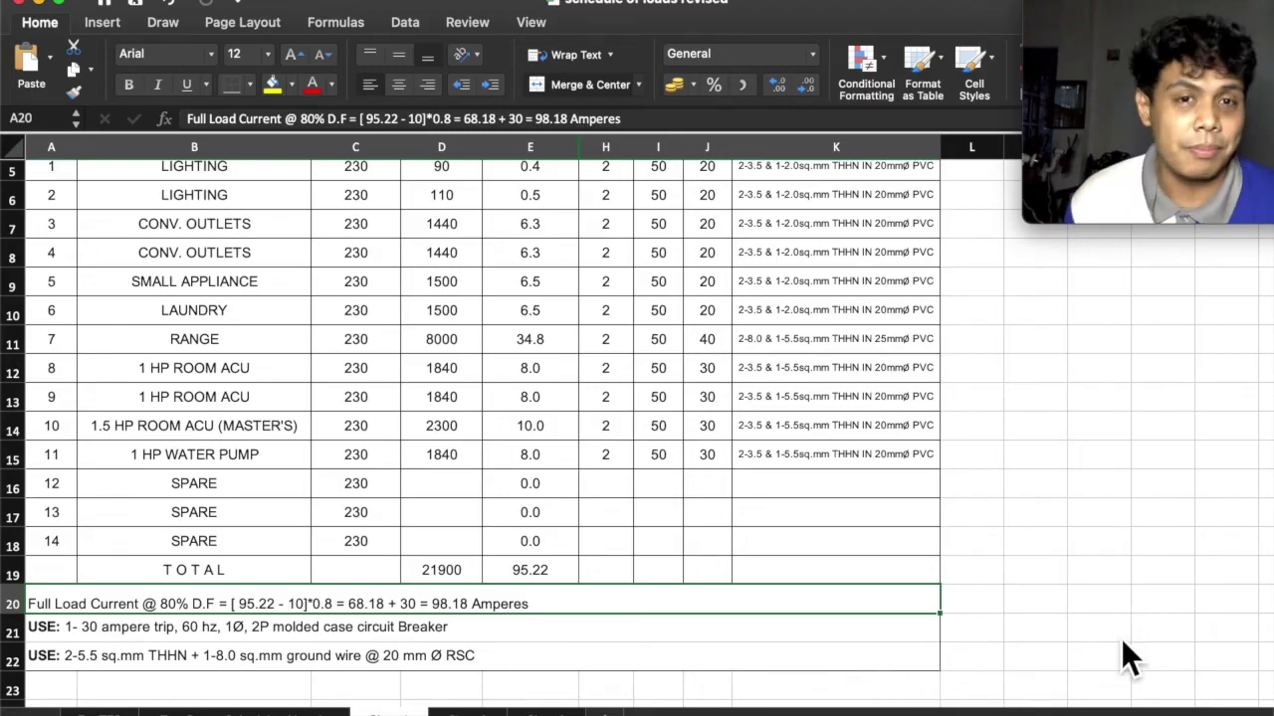
# Check the service equipment rating in the AutoCAD computations and set the Excel schedule's main breaker note to 125 ampere trip
pyautogui.hotkey('ctrl', 'Right')
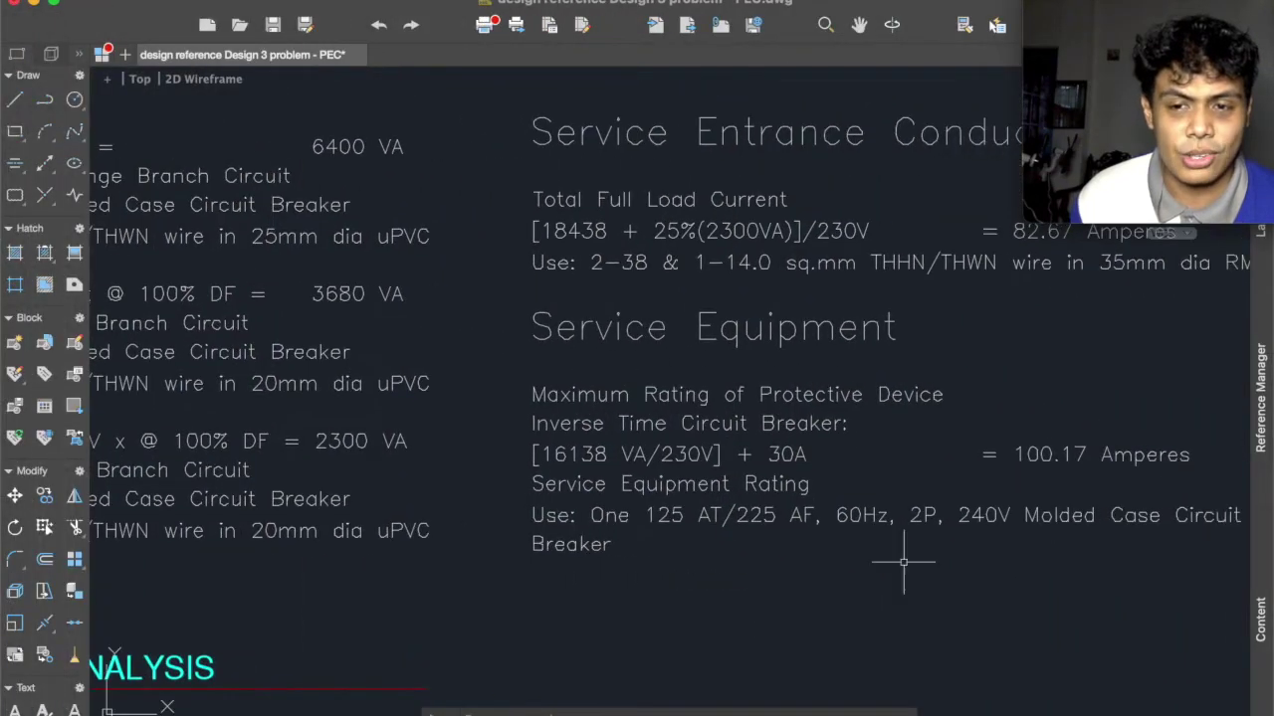
pyautogui.moveTo(904, 562)
pyautogui.mouseDown()
pyautogui.moveTo(802, 580)
pyautogui.moveTo(745, 575)
pyautogui.mouseUp()
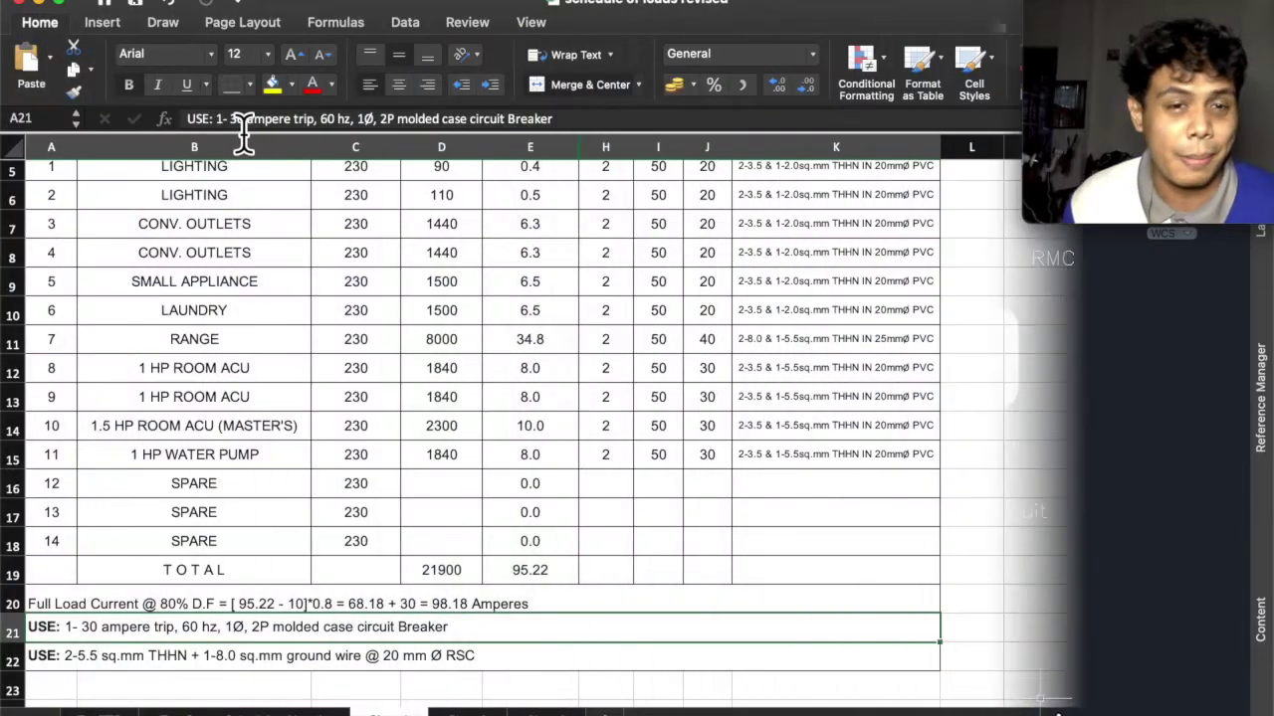
pyautogui.click(244, 128)
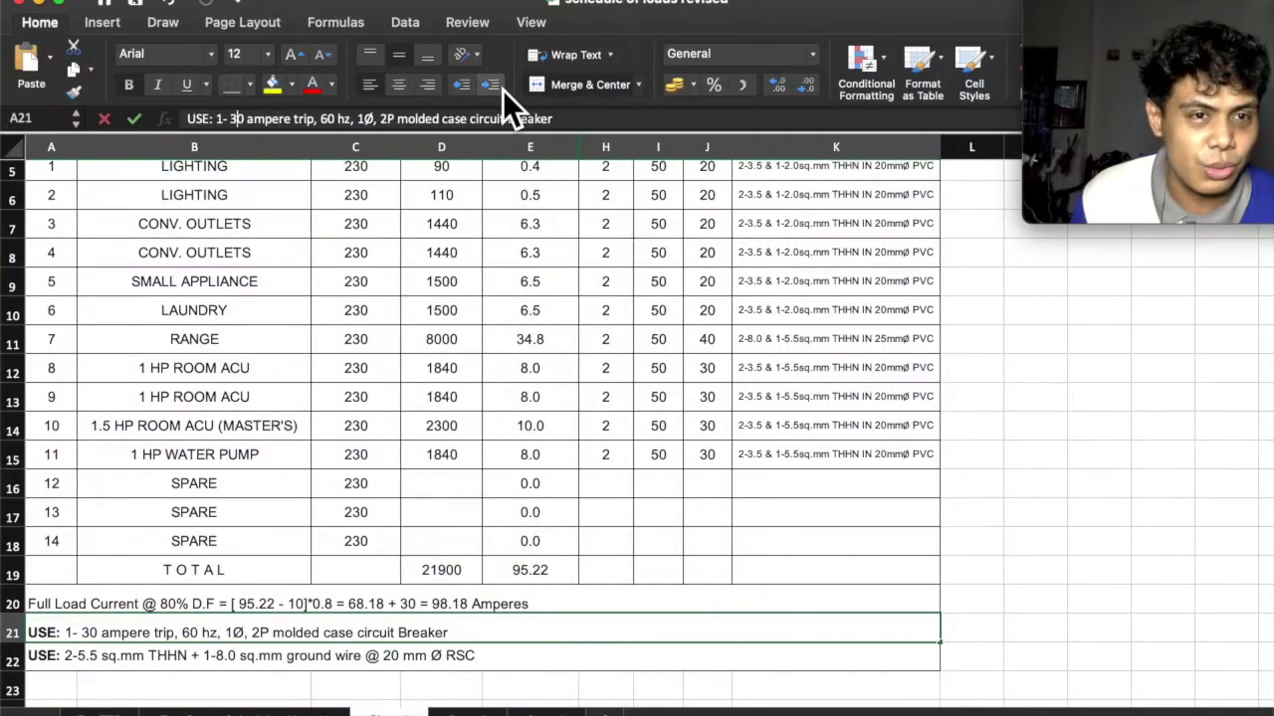
pyautogui.press('BackSpace')
pyautogui.press('BackSpace')
pyautogui.write('12')
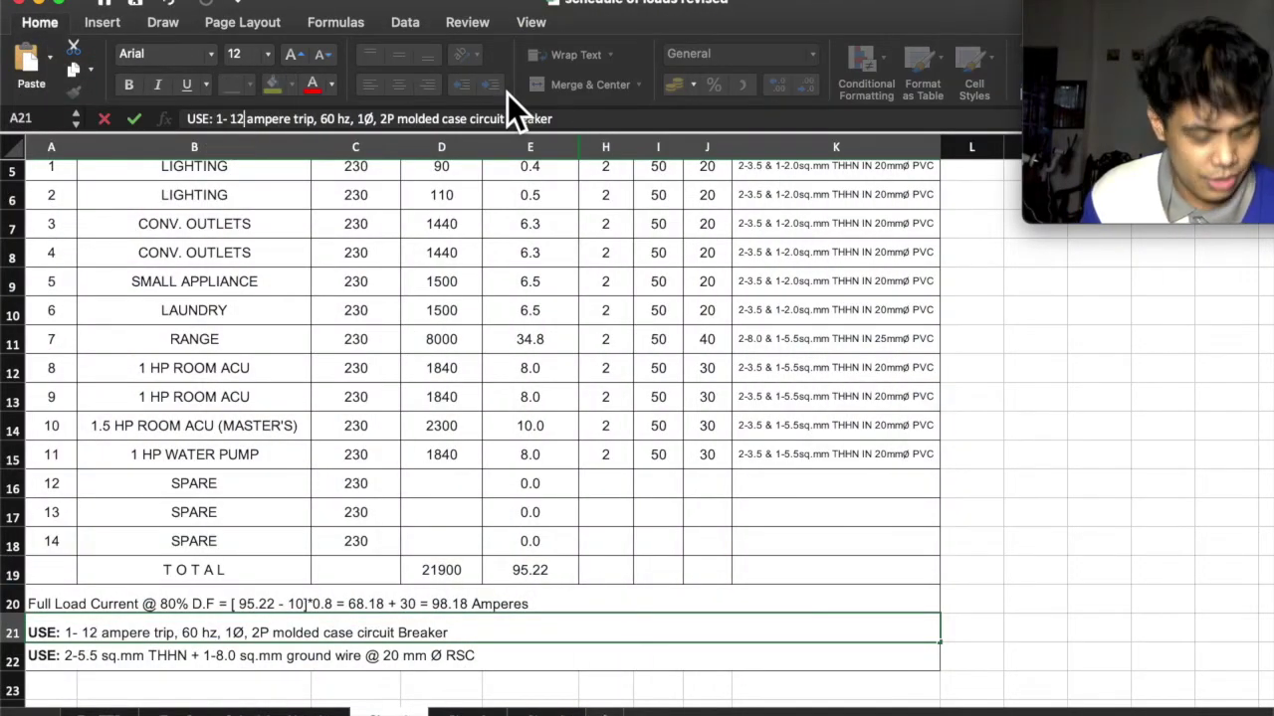
pyautogui.write('5')
pyautogui.press('Right')
pyautogui.press('Right')
pyautogui.press('Right')
pyautogui.press('Right')
pyautogui.press('Right')
pyautogui.press('Right')
pyautogui.press('Right')
pyautogui.press('Right')
pyautogui.press('Right')
pyautogui.press('Right')
pyautogui.press('Right')
pyautogui.press('Right')
pyautogui.press('Right')
pyautogui.press('Right')
pyautogui.press('Right')
pyautogui.press('Right')
pyautogui.press('Right')
pyautogui.press('Right')
pyautogui.press('Right')
pyautogui.press('Right')
pyautogui.press('Right')
pyautogui.press('Right')
pyautogui.press('Right')
pyautogui.press('Right')
pyautogui.press('Right')
pyautogui.press('Right')
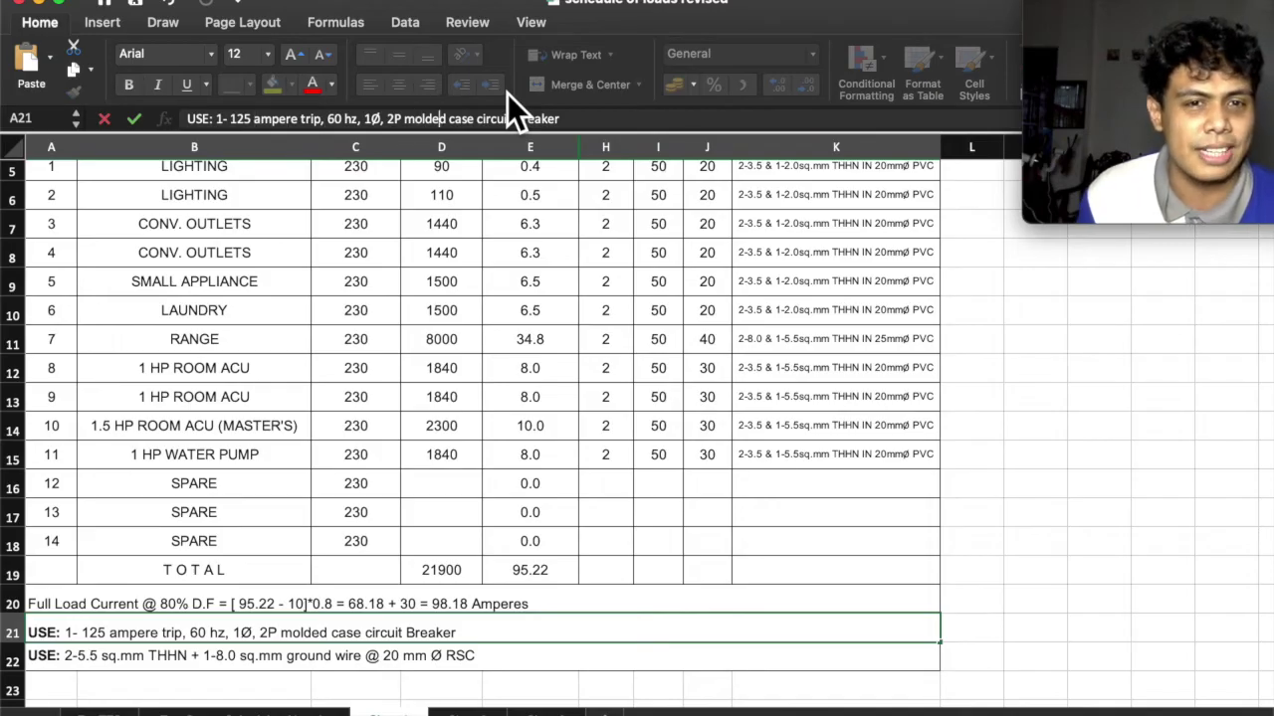
# Set the main conductors in the wire note below the breaker note to 2-38 sq.mm THHN
pyautogui.click(135, 659)
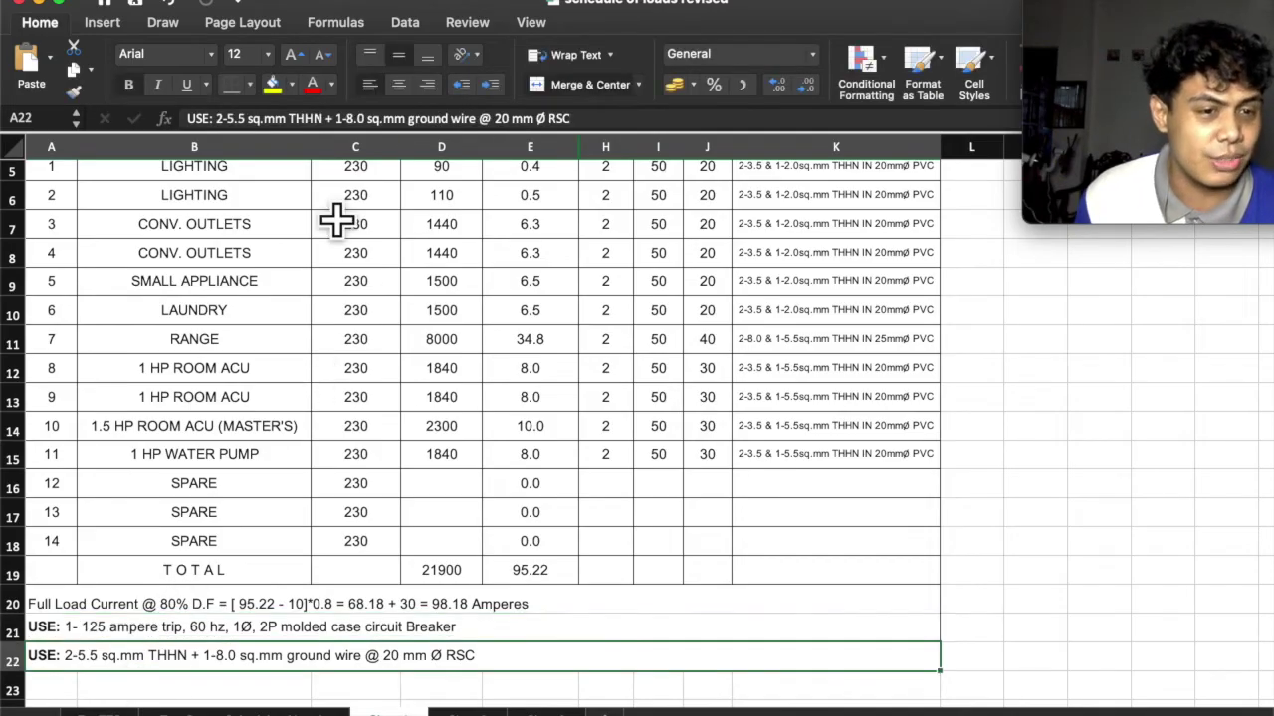
pyautogui.click(251, 120)
pyautogui.press('Left')
pyautogui.press('Left')
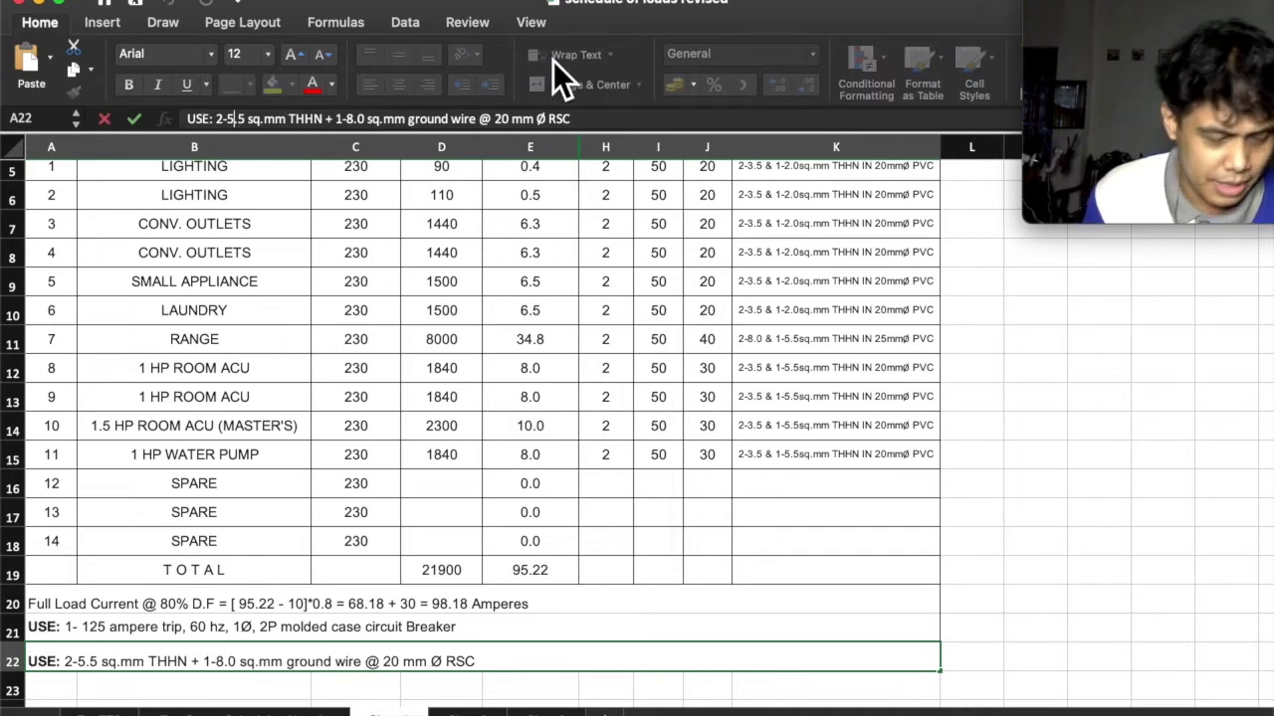
pyautogui.press('BackSpace')
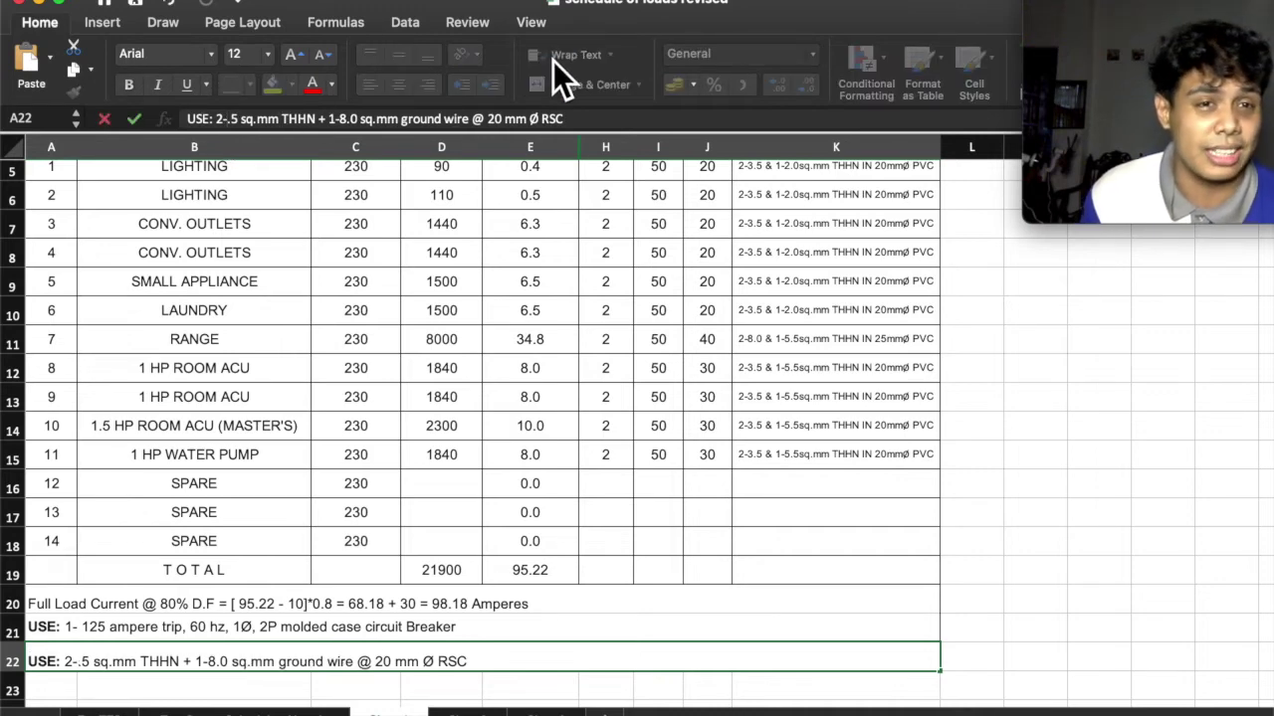
pyautogui.write('3')
pyautogui.press('Right')
pyautogui.press('Right')
pyautogui.press('BackSpace')
pyautogui.press('BackSpace')
pyautogui.write('8')
# Set the ground wire size in the same wire note to 1-14.0 sq.mm
pyautogui.press('Right')
pyautogui.press('Right')
pyautogui.press('Right')
pyautogui.press('Right')
pyautogui.press('Right')
pyautogui.press('Right')
pyautogui.press('Right')
pyautogui.press('Right')
pyautogui.press('Right')
pyautogui.press('Right')
pyautogui.press('Right')
pyautogui.press('Right')
pyautogui.press('Right')
pyautogui.press('Right')
pyautogui.press('Right')
pyautogui.press('Right')
pyautogui.press('Right')
pyautogui.press('BackSpace')
pyautogui.write('14')
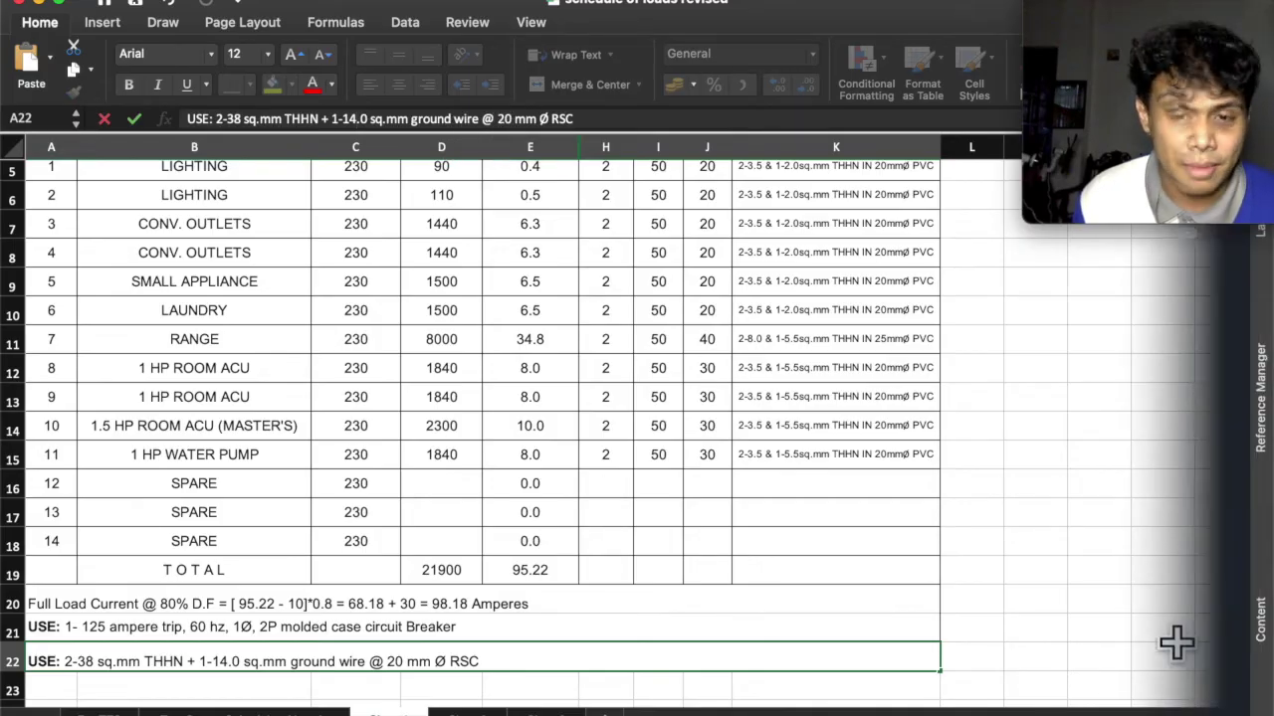
# Check the service entrance conduit in the AutoCAD computations and set the Excel wire note's conduit to 35 mm Ø RMC
pyautogui.press('super+Tab')
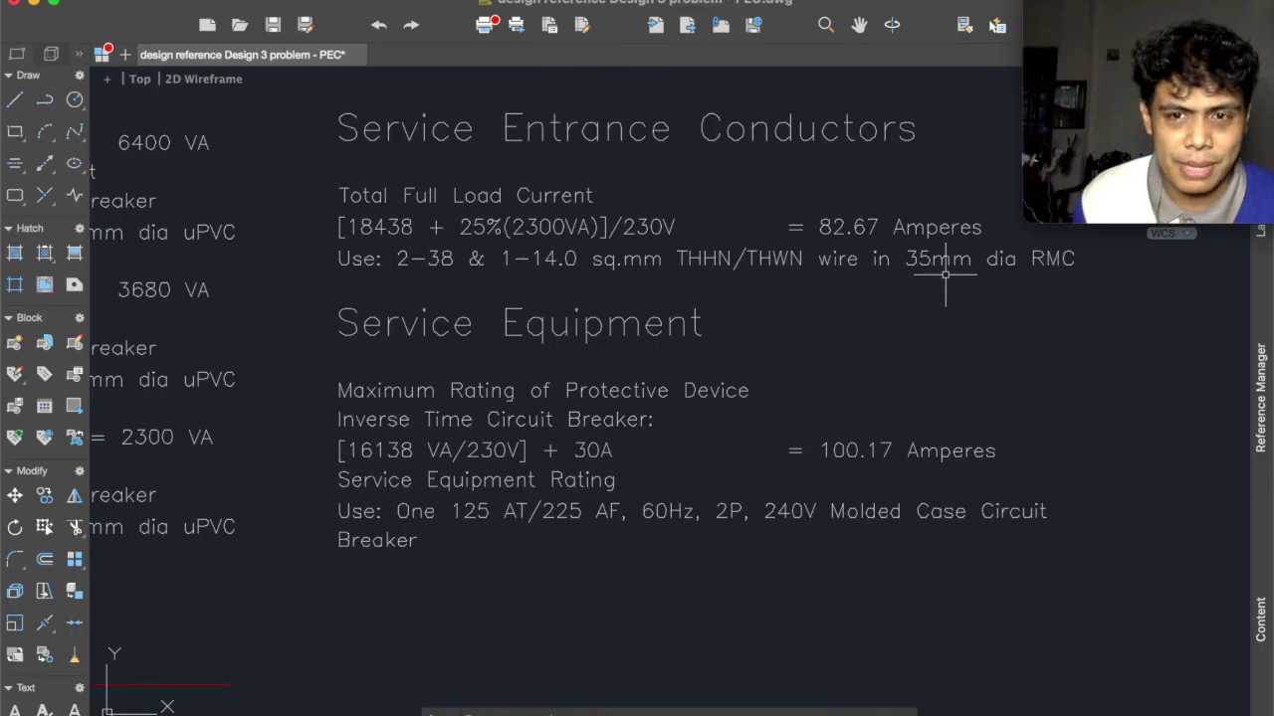
pyautogui.press('super+Tab')
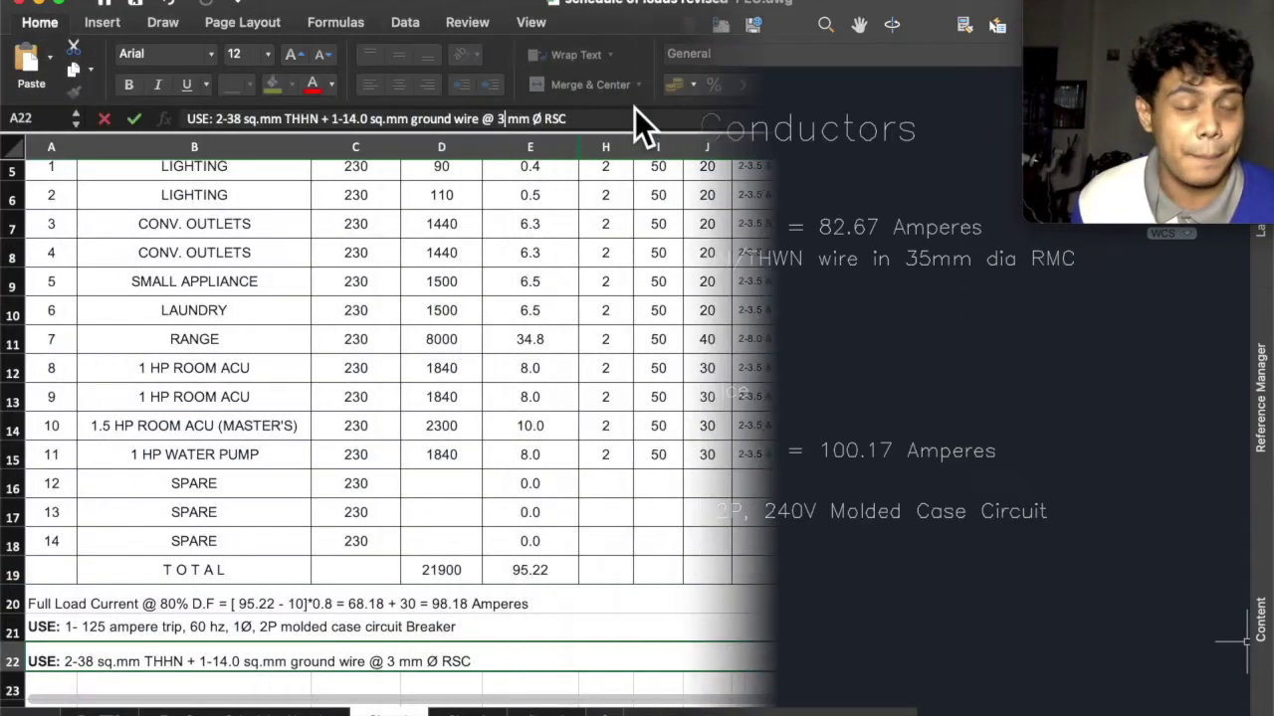
pyautogui.write('5')
pyautogui.press('Right')
pyautogui.press('Right')
pyautogui.press('Right')
pyautogui.press('Right')
pyautogui.press('Right')
pyautogui.press('Right')
pyautogui.press('BackSpace')
pyautogui.write('M')
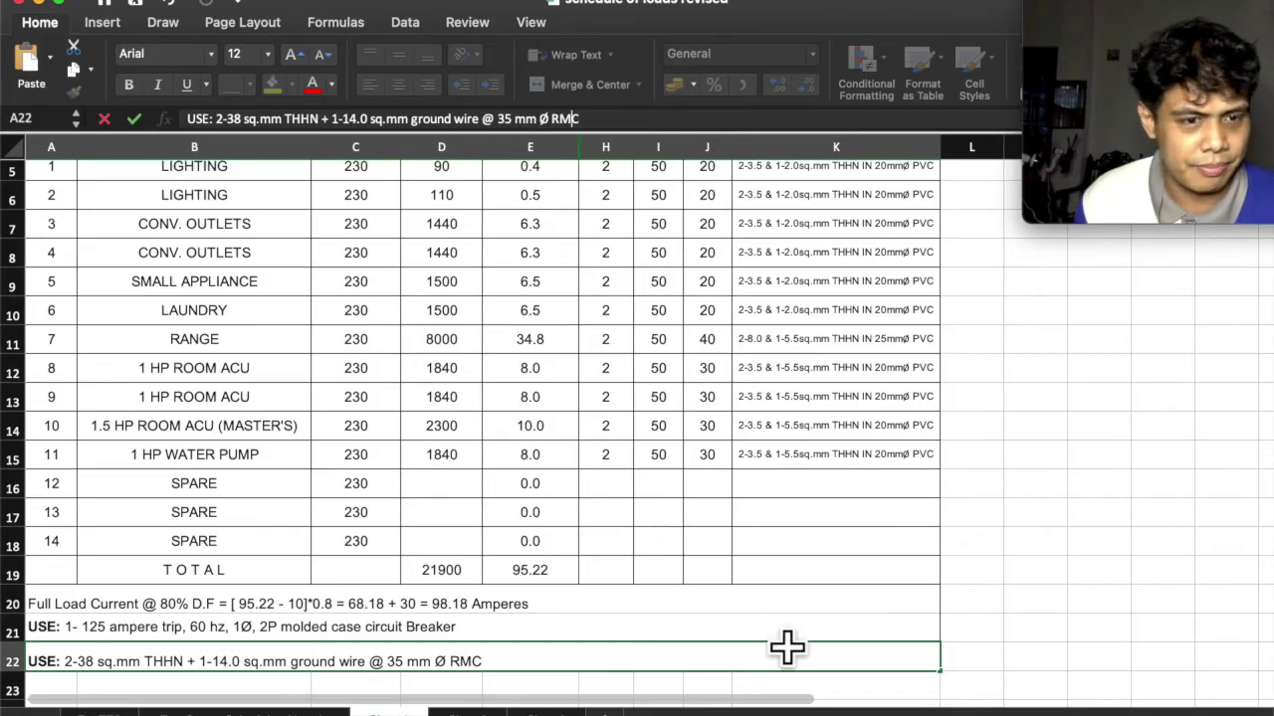
pyautogui.hotkey('shift', 'Return')
# Review the schedule of loads from the circuit rows to the total, including the load watts of the lighting and convenience outlet circuits
pyautogui.scroll(4, 1054, 623)
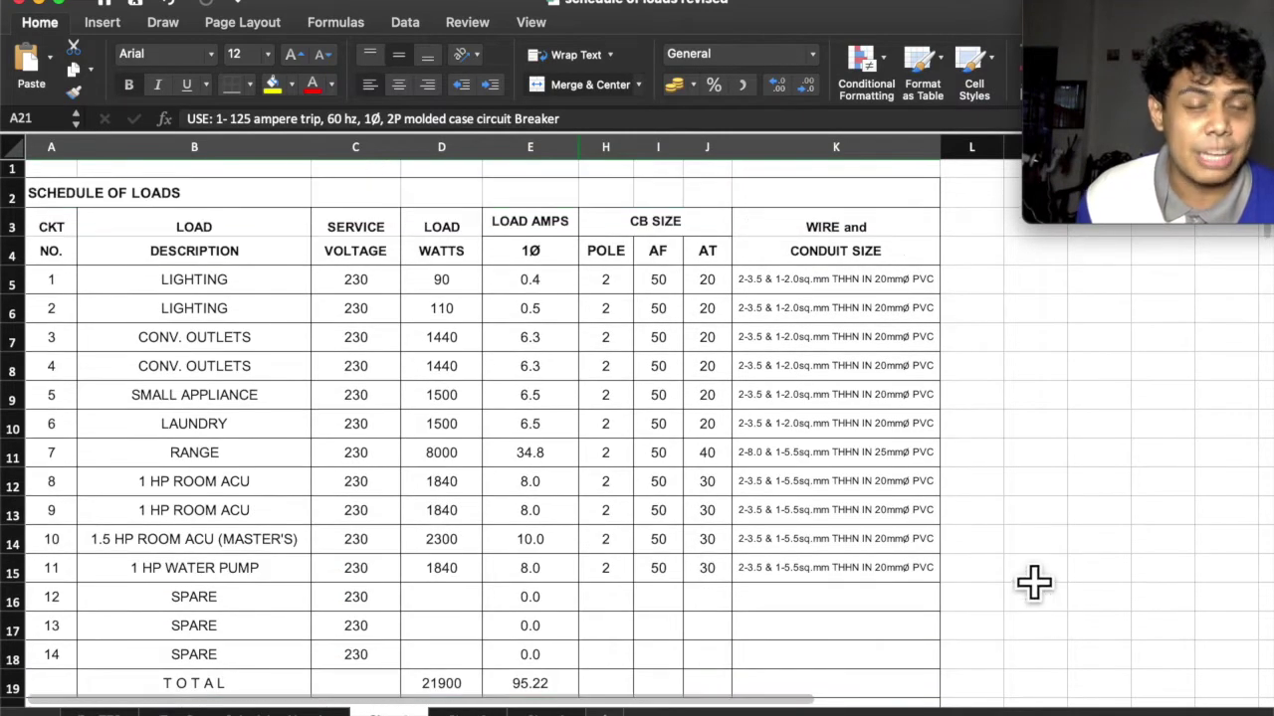
pyautogui.scroll(-1, 1055, 483)
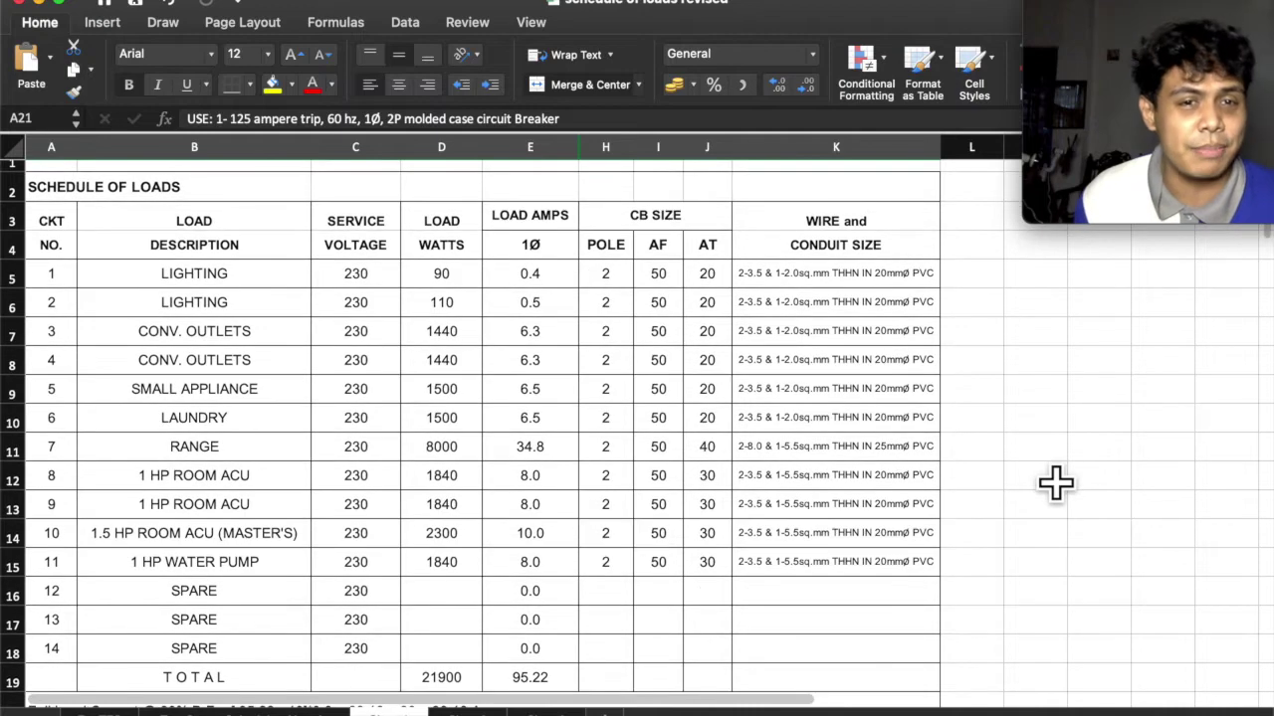
pyautogui.scroll(-1, 1056, 483)
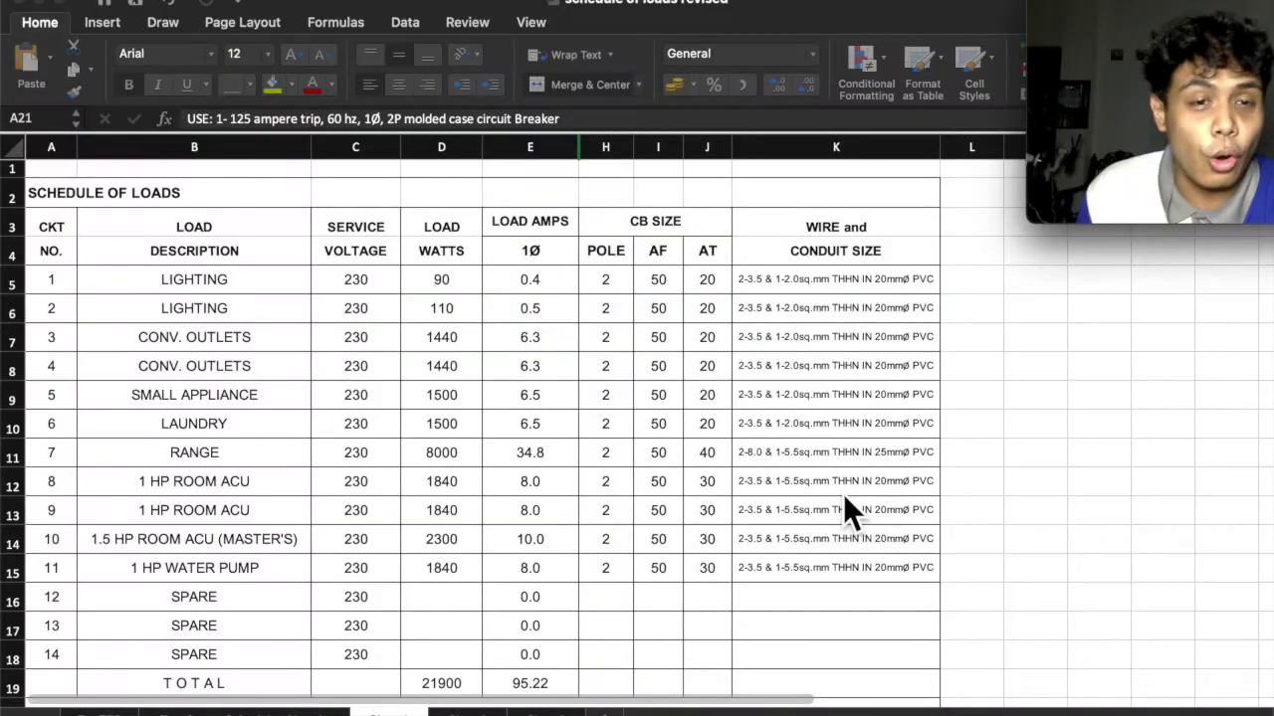
pyautogui.scroll(-2, 843, 495)
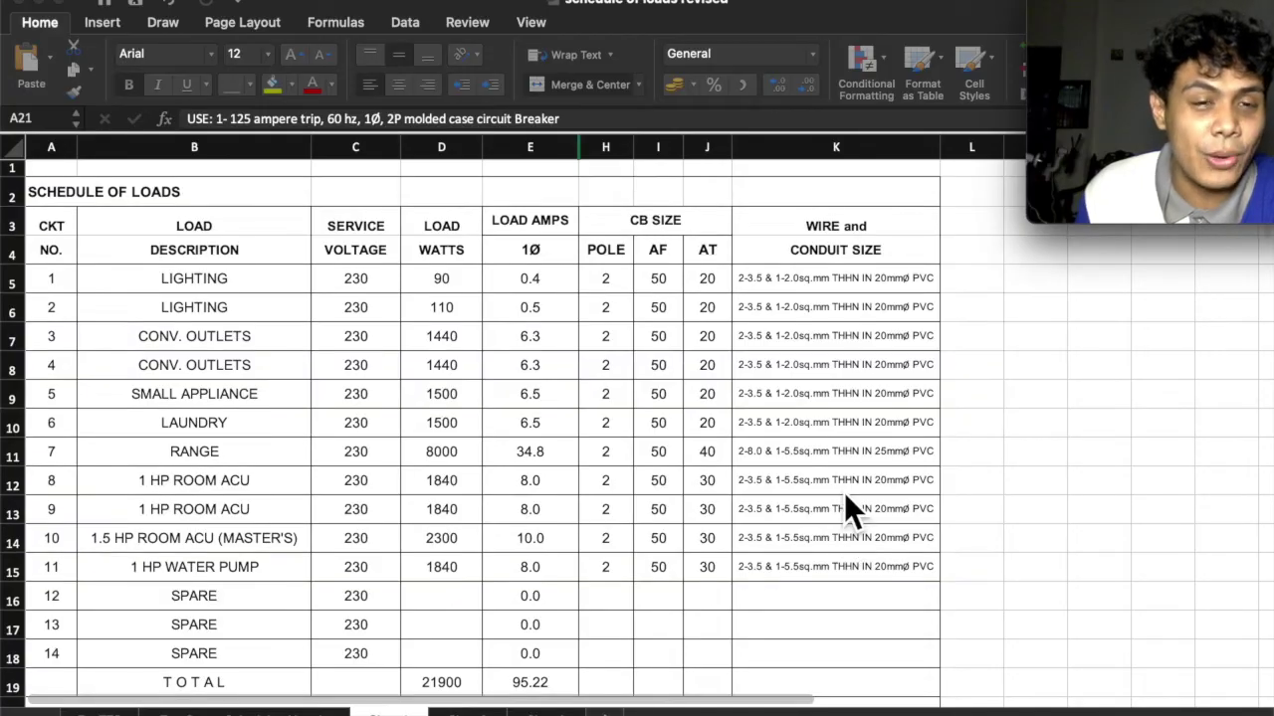
pyautogui.scroll(-2, 844, 493)
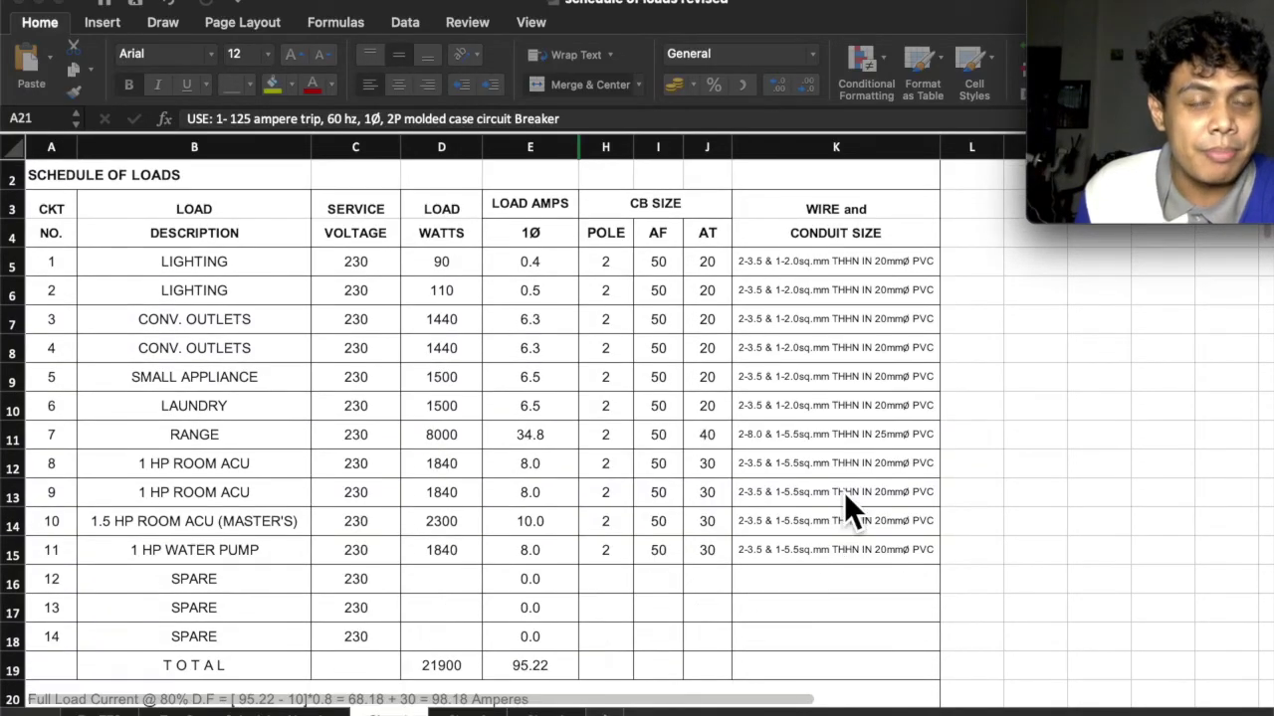
pyautogui.scroll(-4, 827, 489)
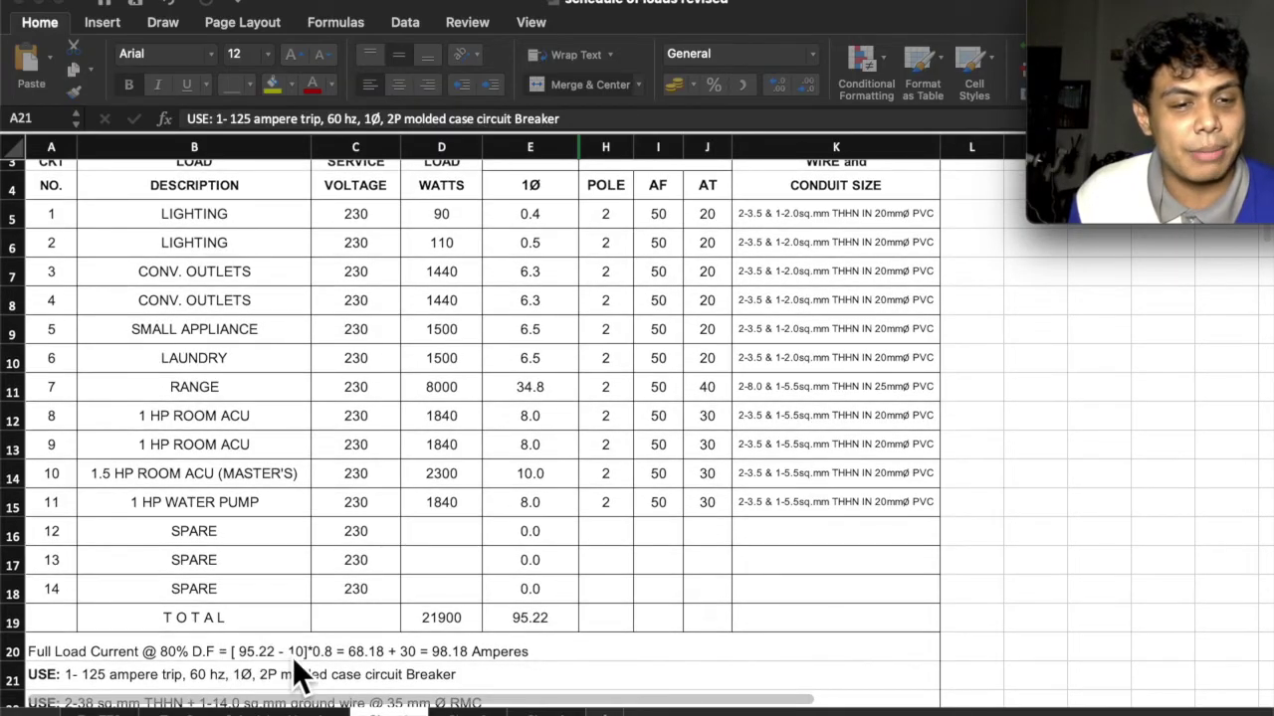
pyautogui.scroll(-1, 443, 634)
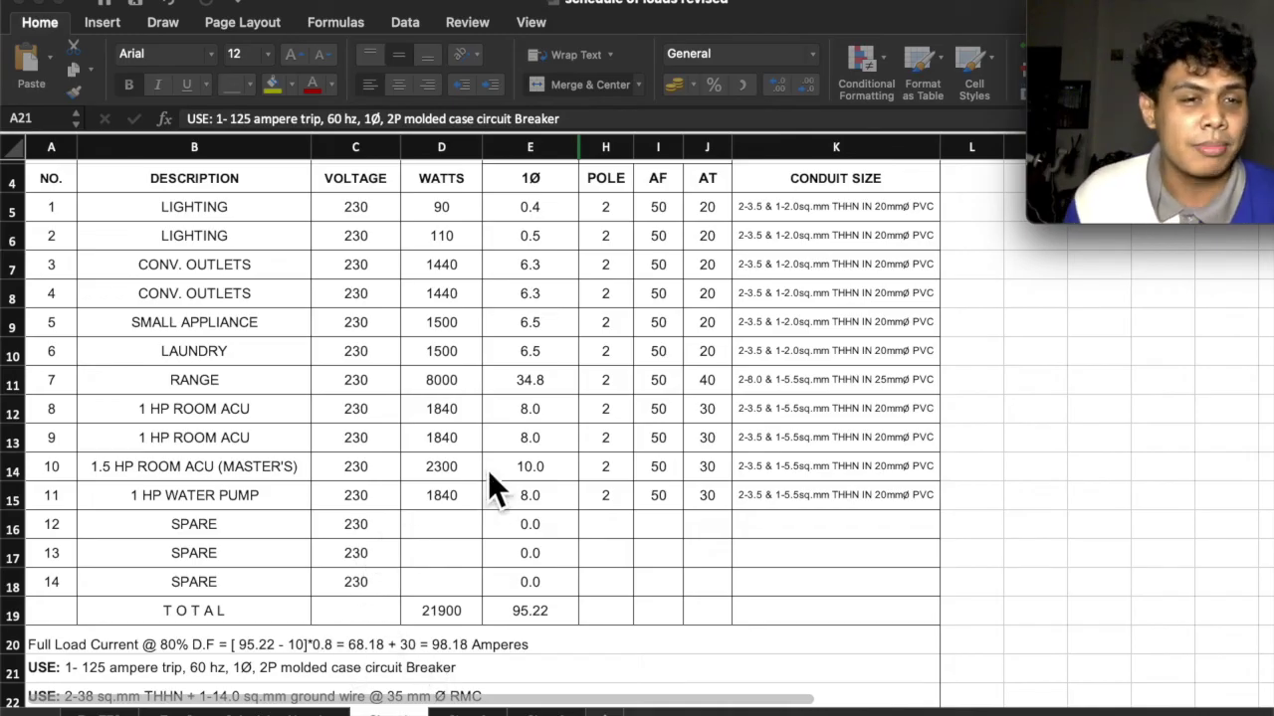
pyautogui.scroll(1, 488, 475)
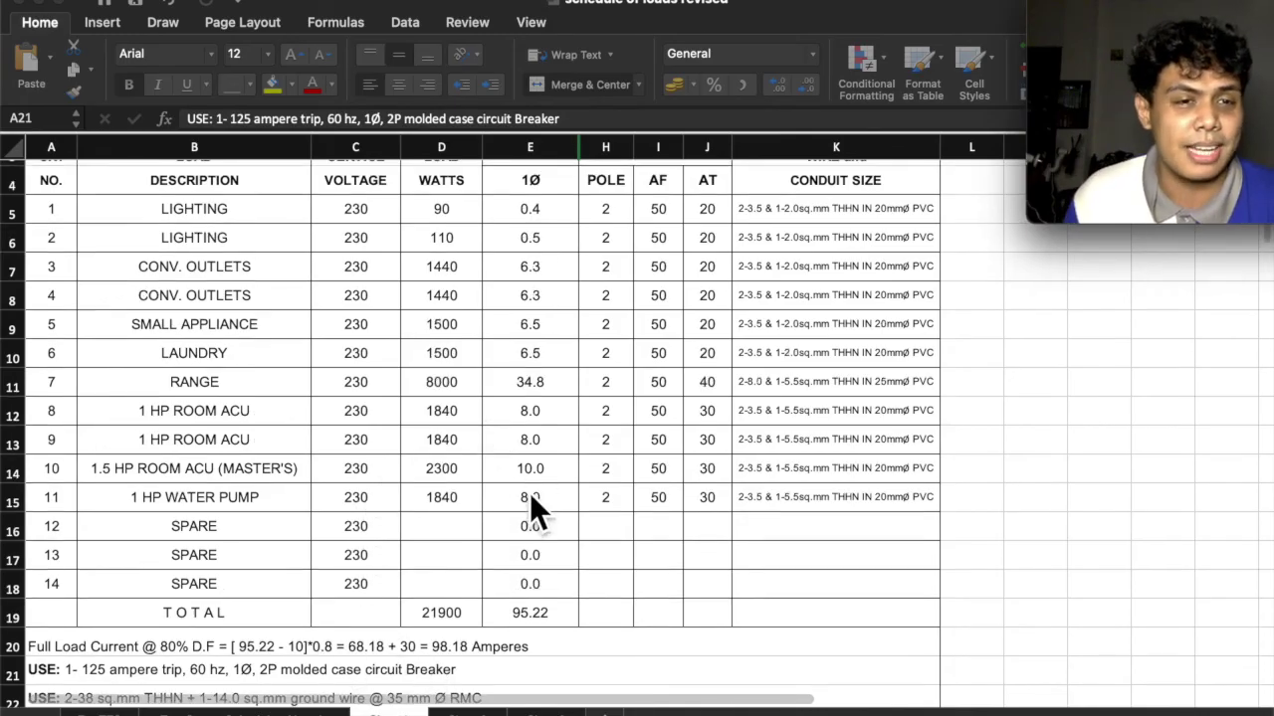
pyautogui.click(468, 210)
pyautogui.click(467, 238)
pyautogui.click(486, 269)
pyautogui.click(483, 298)
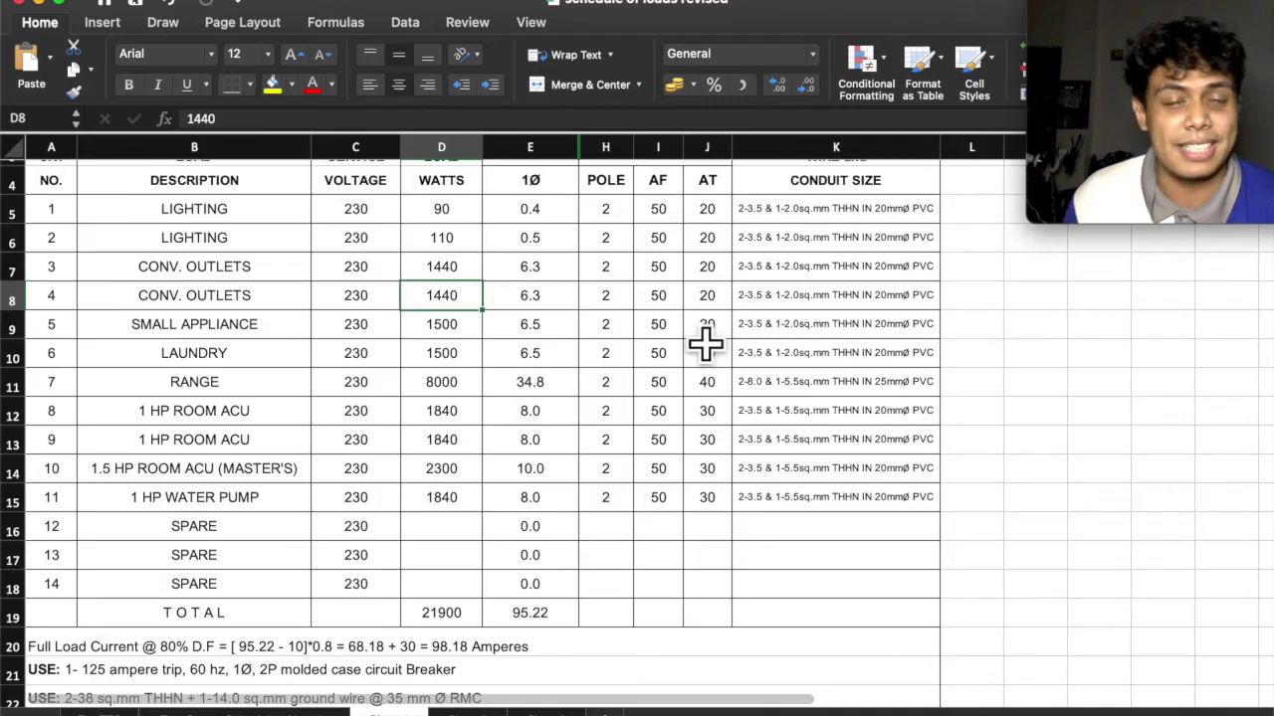
pyautogui.click(1055, 503)
# Review the full load current, main breaker and wire notes below the total against the rest of the schedule
pyautogui.scroll(1, 895, 468)
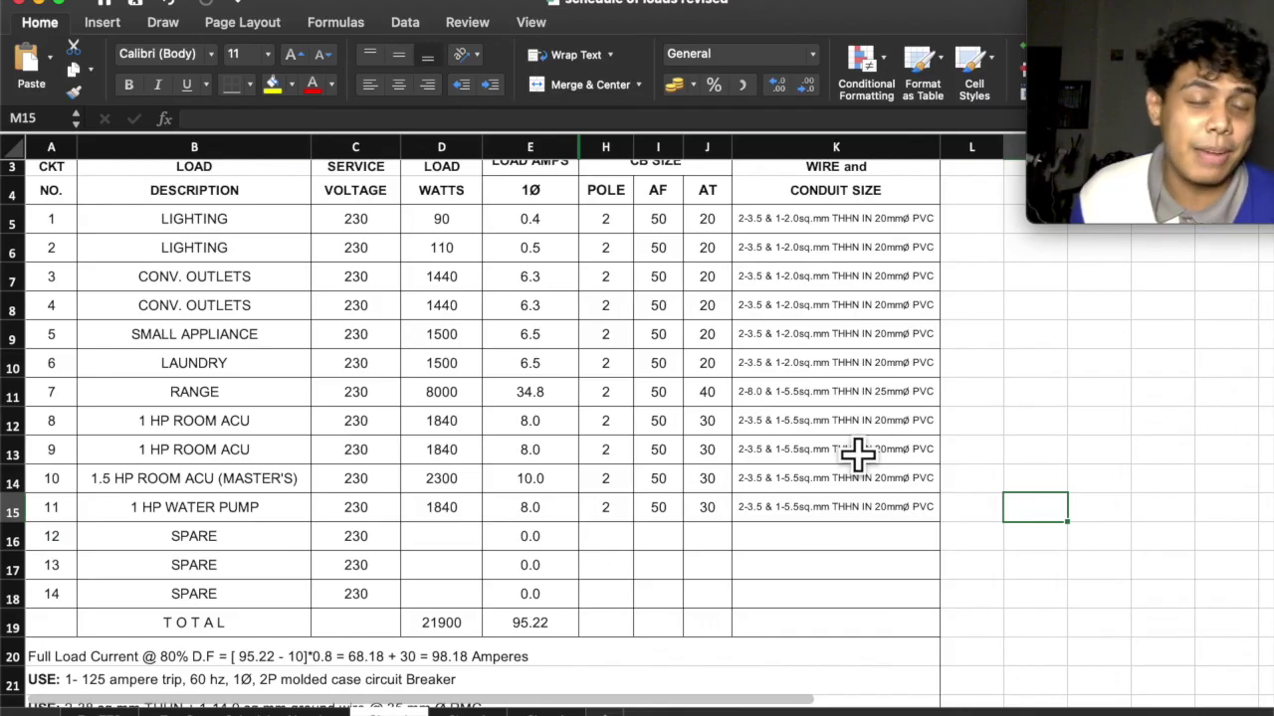
pyautogui.scroll(-2, 613, 488)
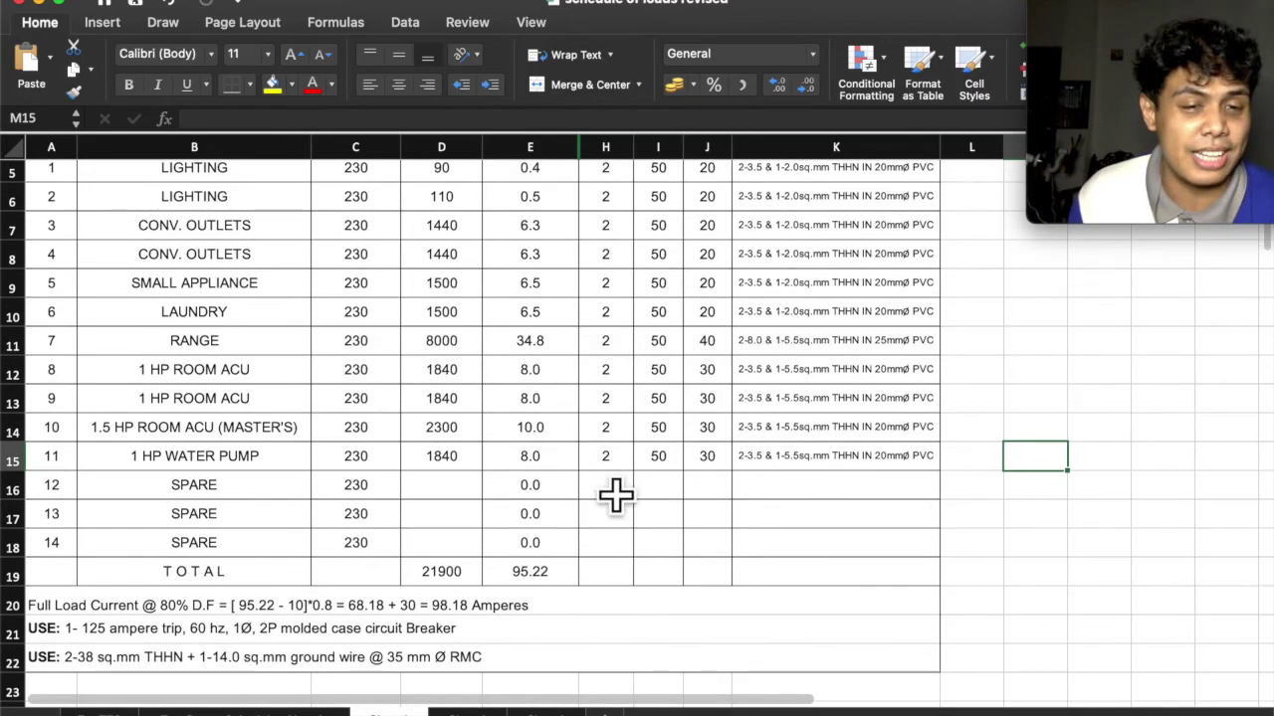
pyautogui.click(561, 611)
pyautogui.click(583, 657)
pyautogui.click(603, 629)
pyautogui.click(610, 612)
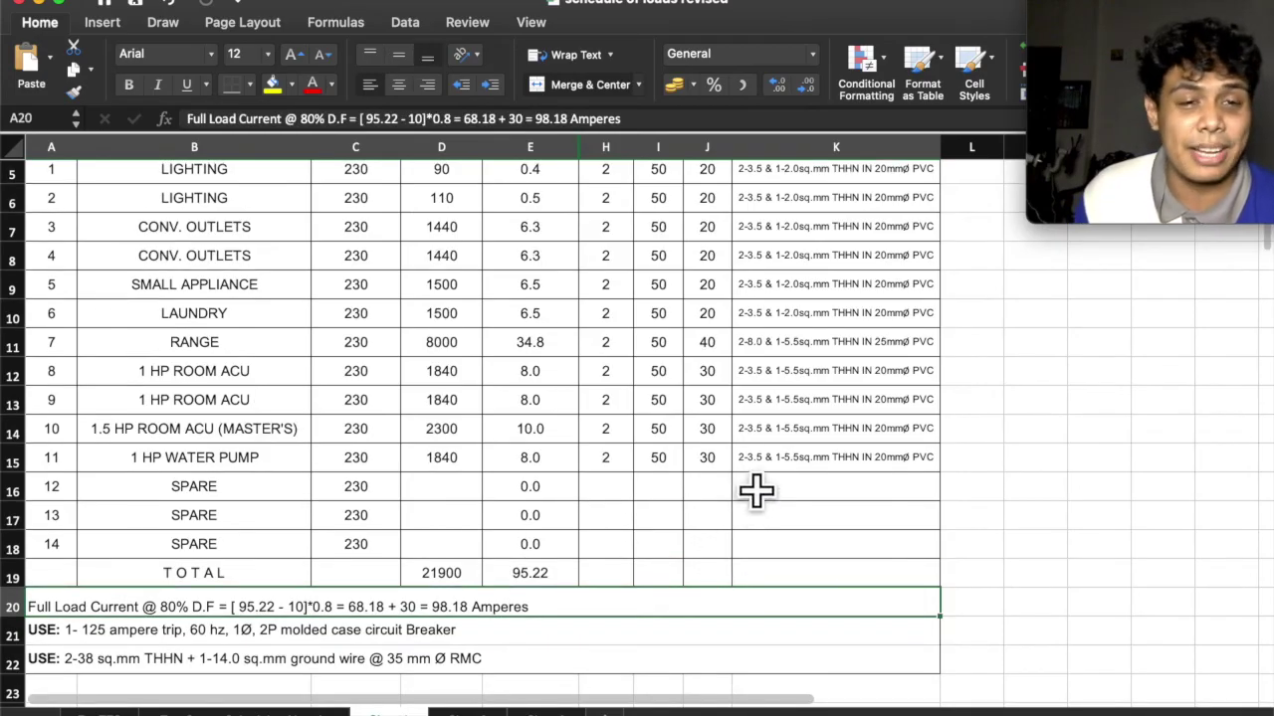
pyautogui.scroll(3, 754, 498)
pyautogui.scroll(1, 754, 490)
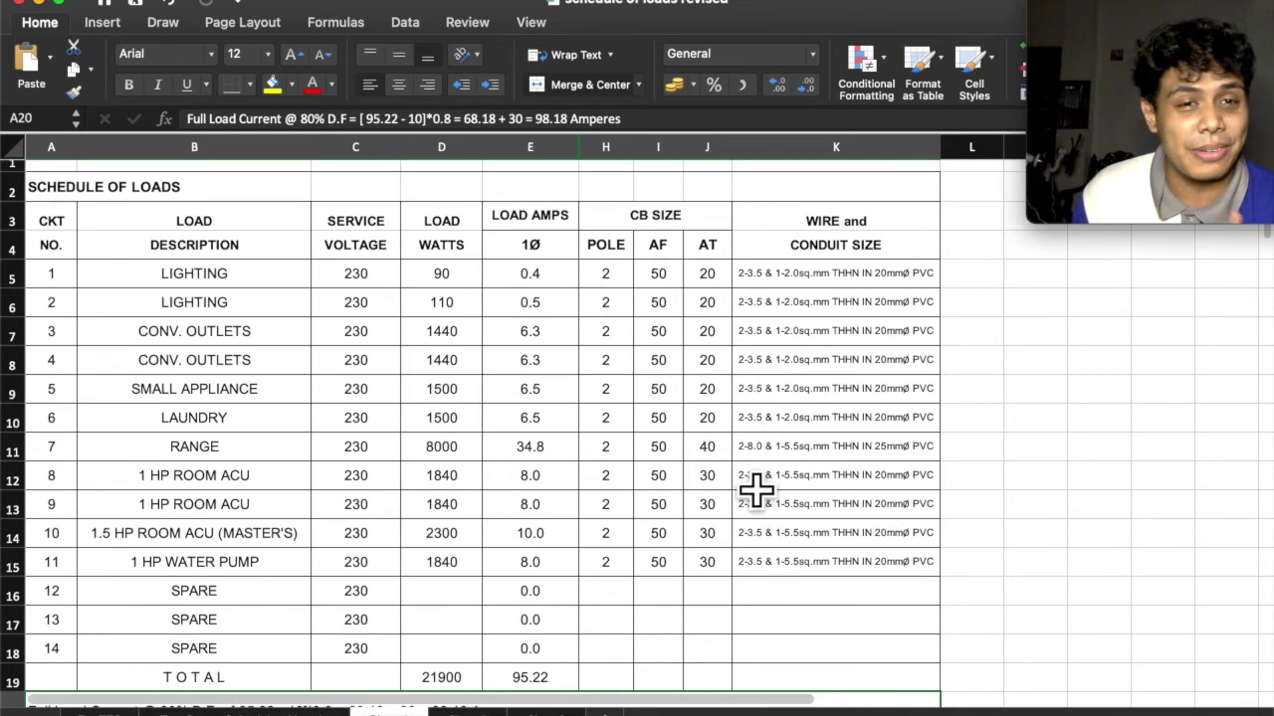